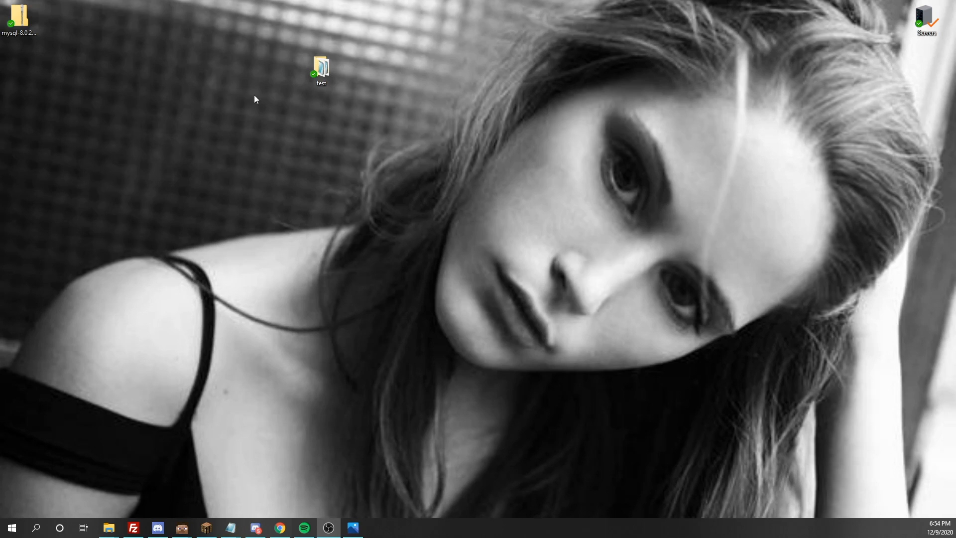
# - Move the 'test' folder icon further right on the desktop and select it
pyautogui.moveTo(321, 68); pyautogui.dragTo(397, 67)
pyautogui.moveTo(445, 19); pyautogui.dragTo(314, 97)
pyautogui.click(400, 74)
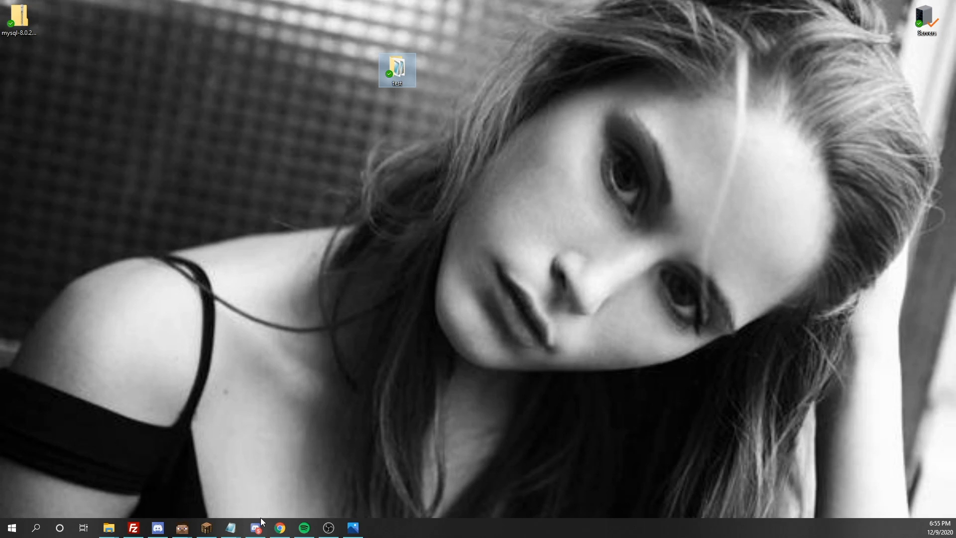
# - Open Chrome, load the luckperms.net home page and move the browser window lower
pyautogui.click(280, 527)
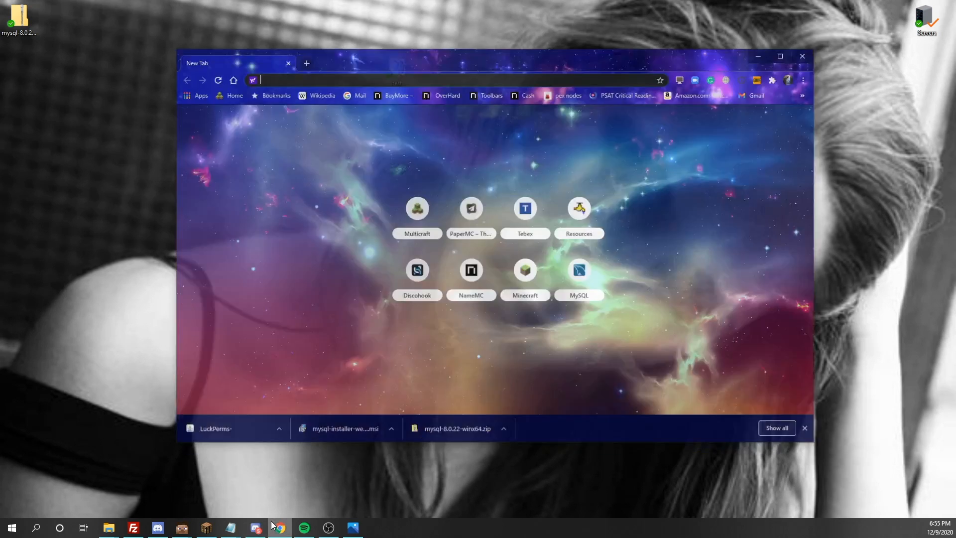
pyautogui.write('https://luckperms.net/download')
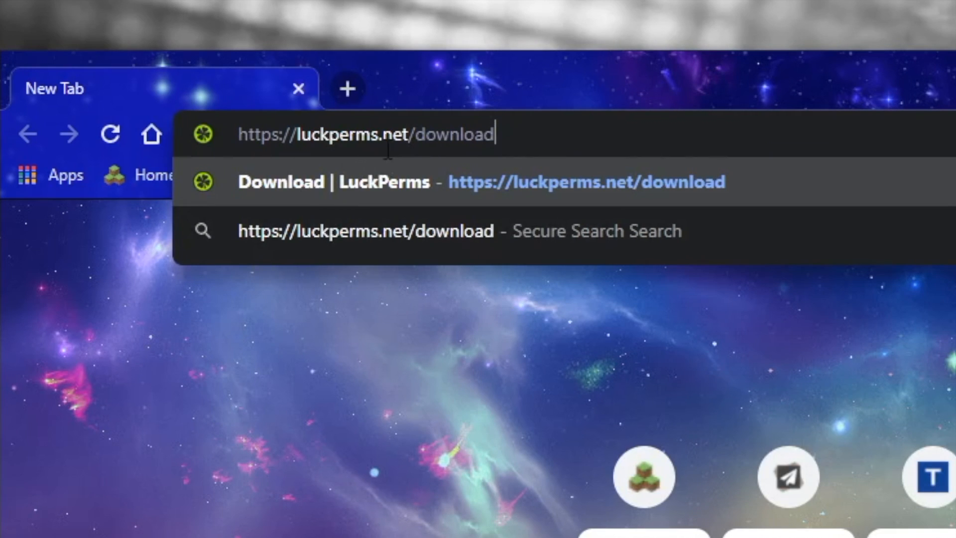
pyautogui.moveTo(529, 127); pyautogui.dragTo(427, 151)
pyautogui.press('BackSpace')
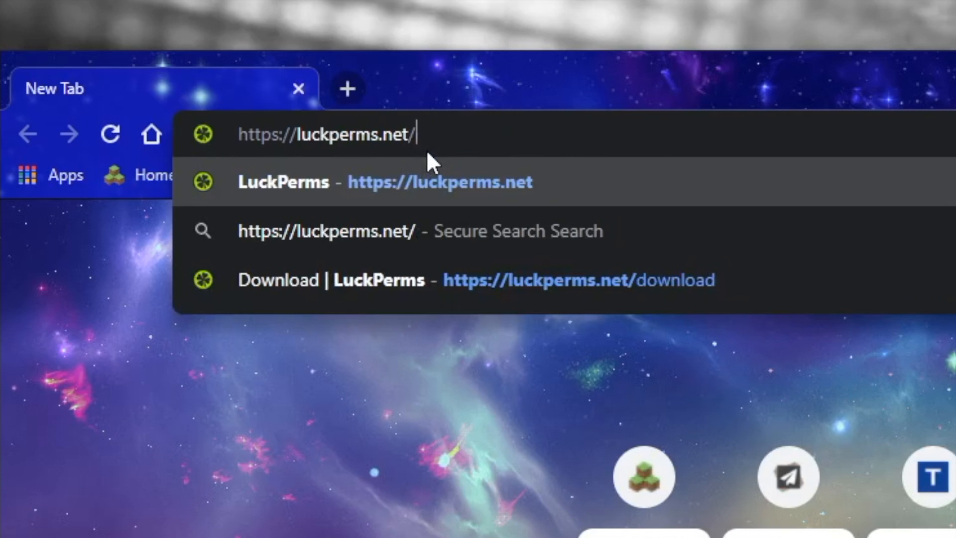
pyautogui.press('Return')
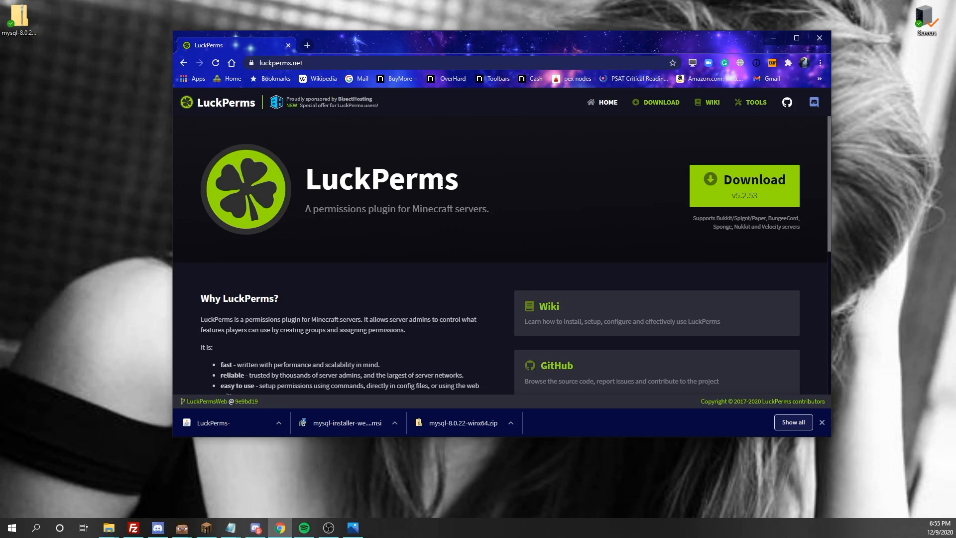
pyautogui.scroll(-1, 428, 176)
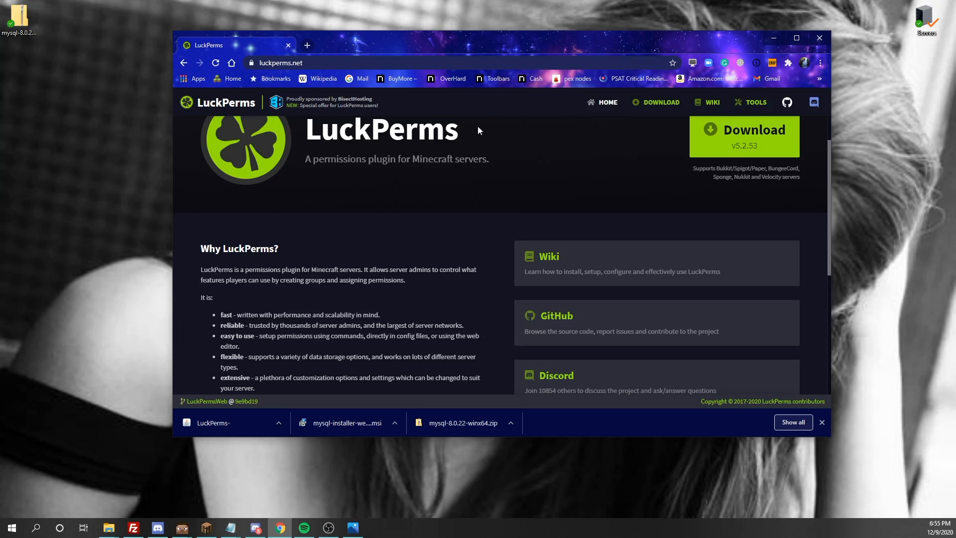
pyautogui.scroll(1, 478, 130)
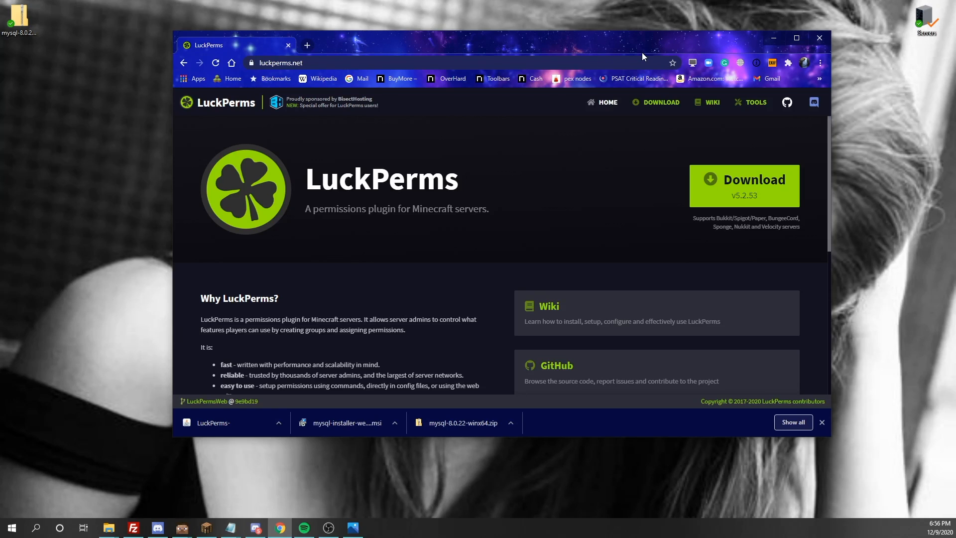
pyautogui.moveTo(479, 48); pyautogui.dragTo(525, 152)
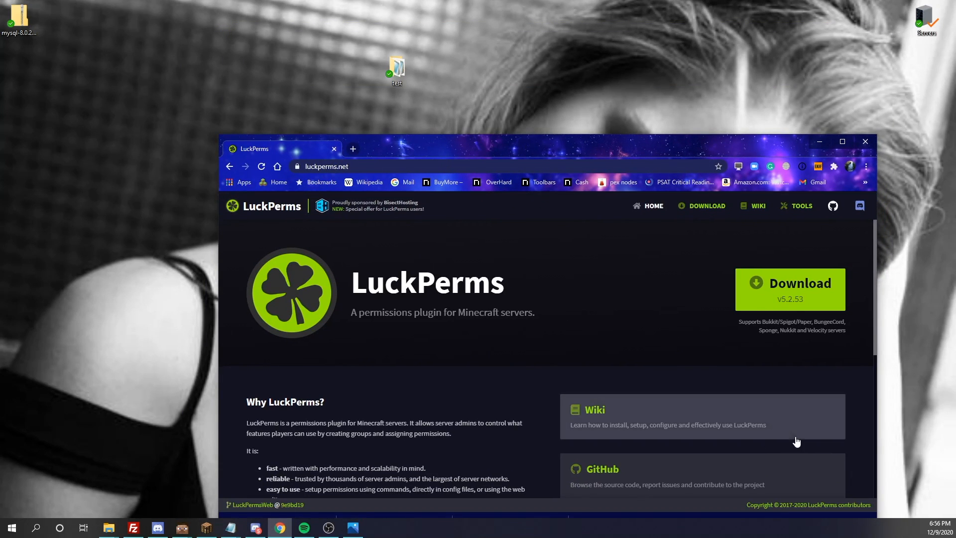
# - Download the LuckPerms-Bukkit-5.2.53 jar and keep it despite Chrome's warning
pyautogui.click(795, 292)
pyautogui.moveTo(704, 154); pyautogui.dragTo(729, 39)
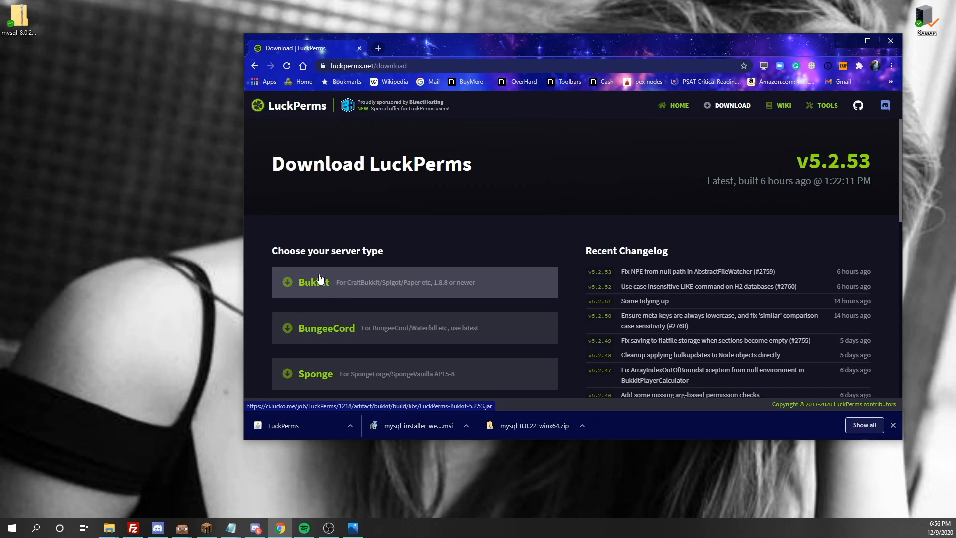
pyautogui.scroll(-1, 318, 279)
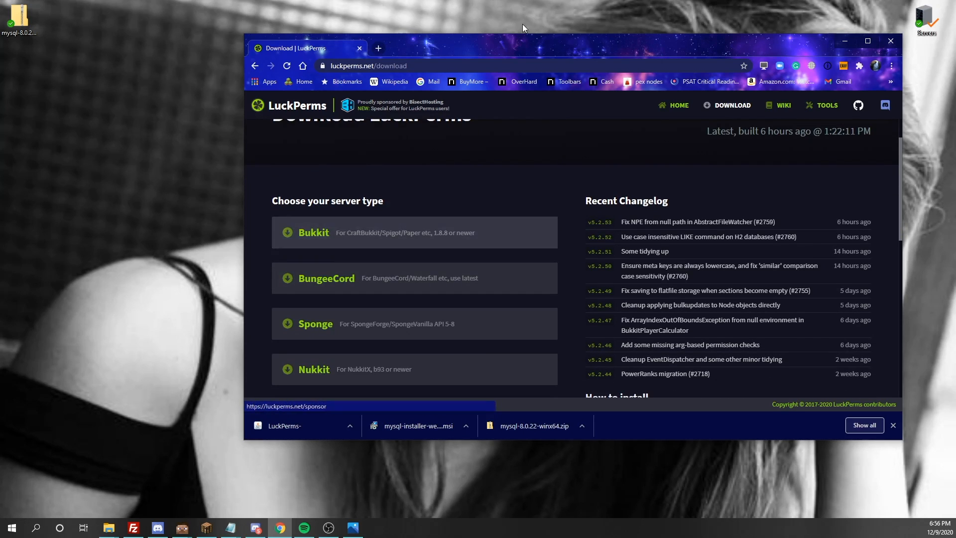
pyautogui.moveTo(515, 42); pyautogui.dragTo(505, 72)
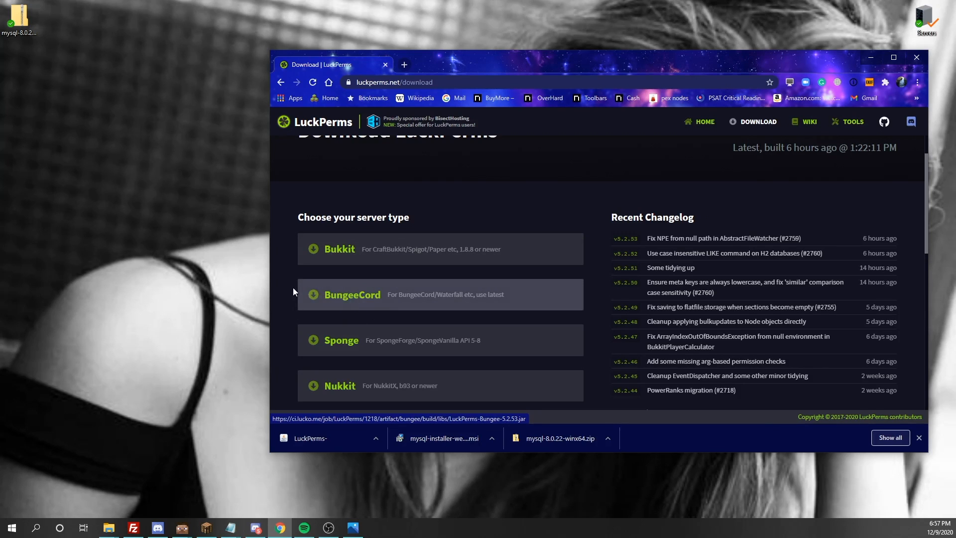
pyautogui.scroll(-1, 329, 281)
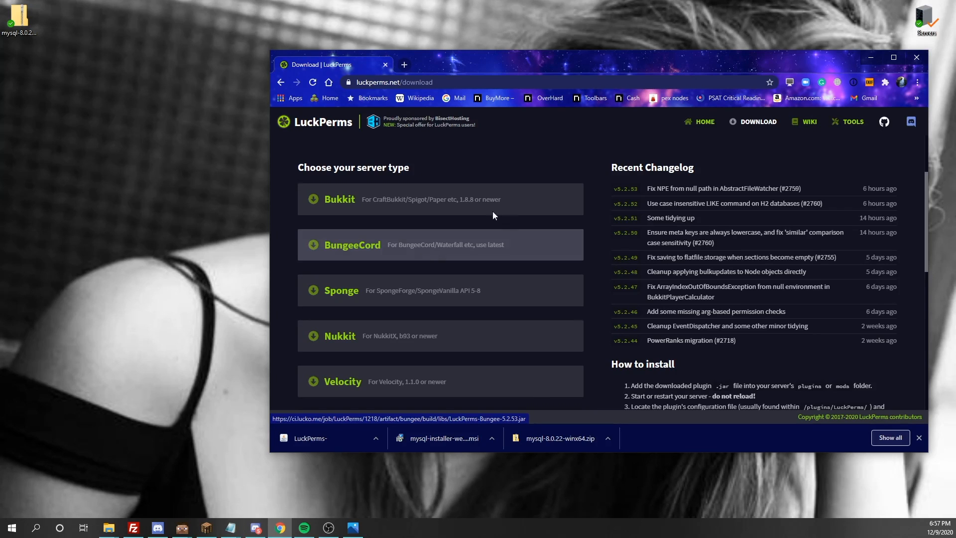
pyautogui.moveTo(528, 53); pyautogui.dragTo(509, 129)
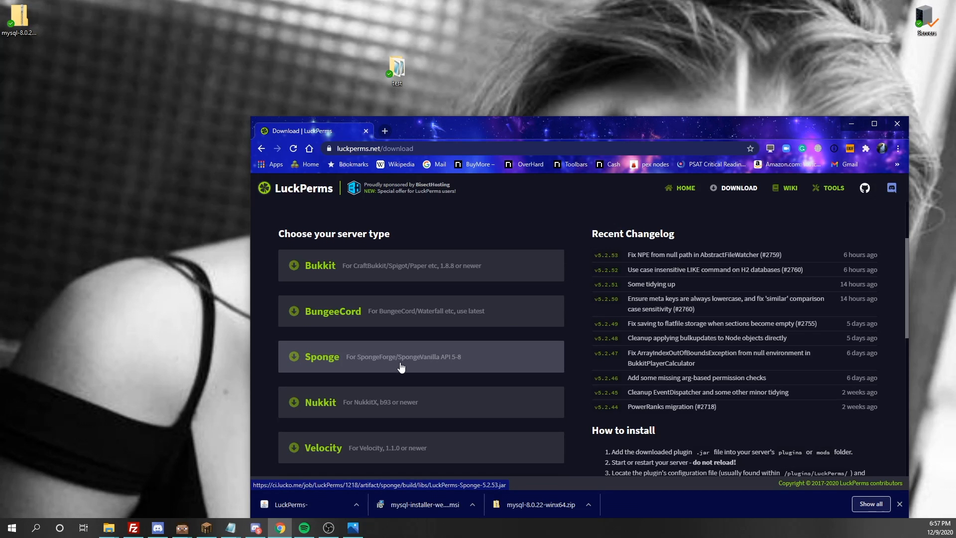
pyautogui.click(323, 277)
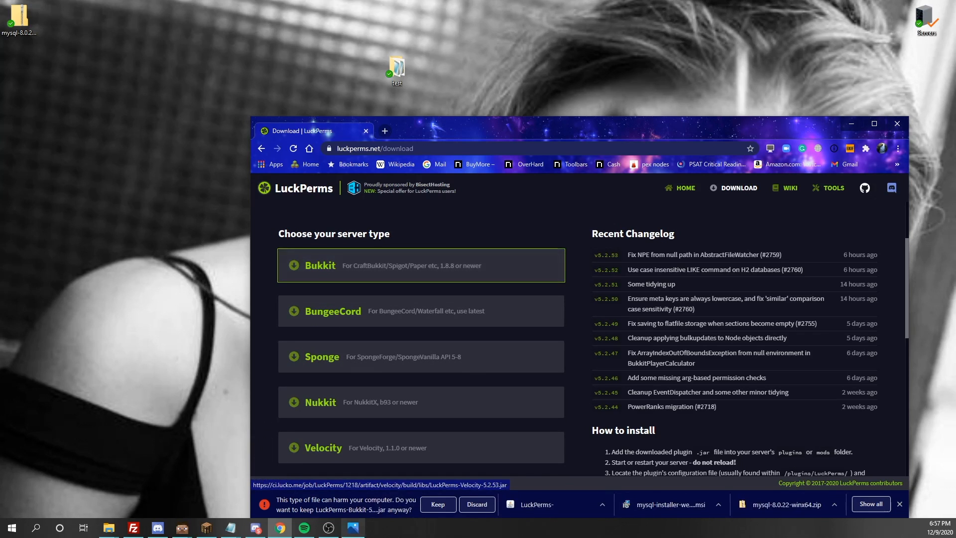
pyautogui.click(418, 507)
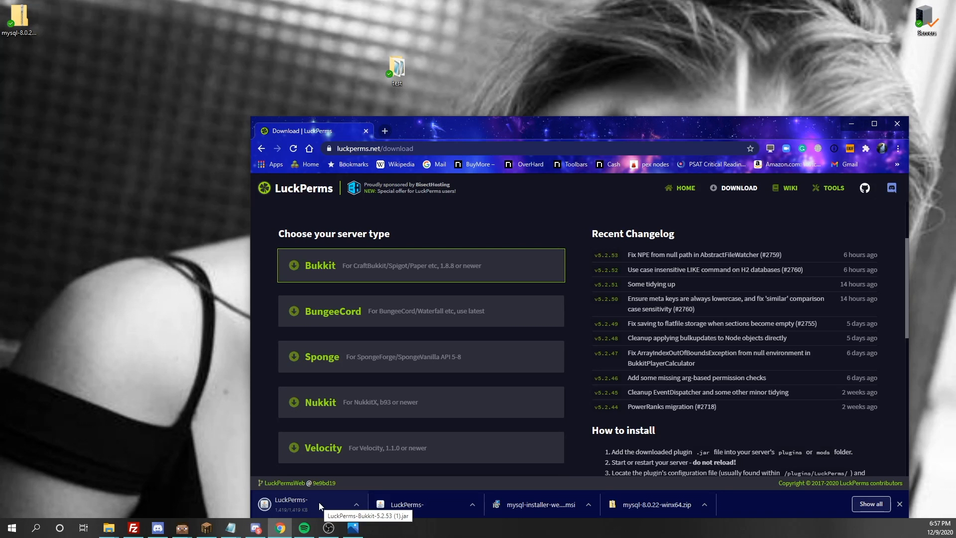
# - Open test\plugins and drag the downloaded LuckPerms Bukkit jar into it
pyautogui.doubleClick(392, 57)
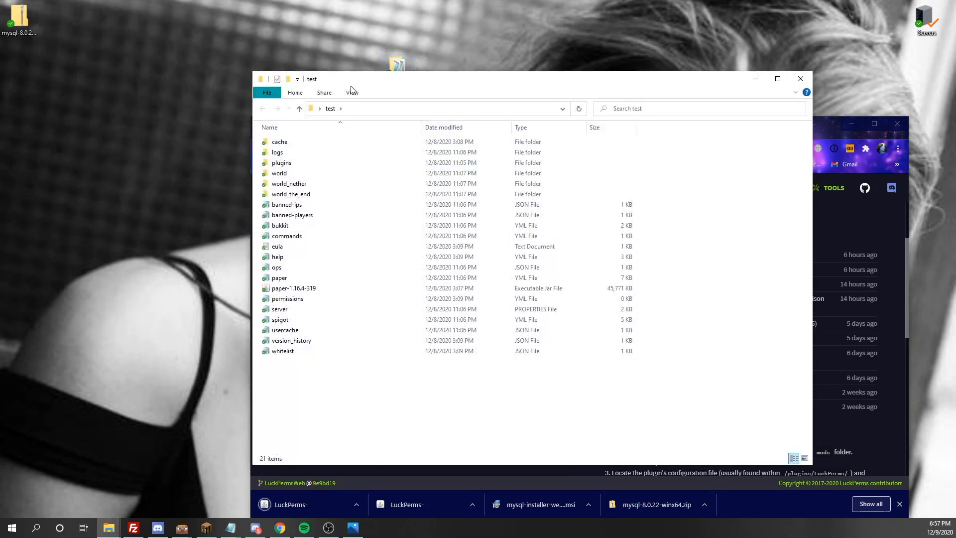
pyautogui.moveTo(374, 88); pyautogui.dragTo(633, 15)
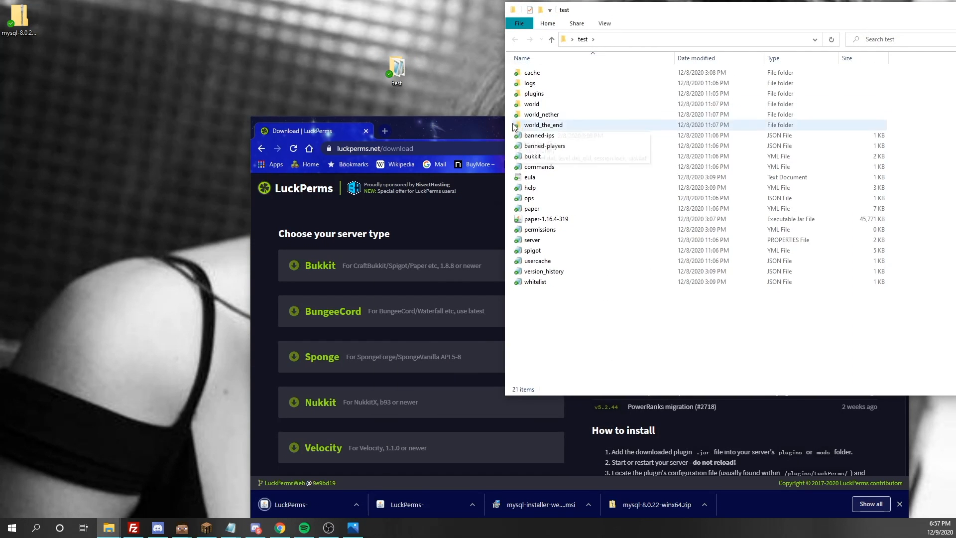
pyautogui.doubleClick(535, 94)
pyautogui.moveTo(306, 505); pyautogui.dragTo(578, 107)
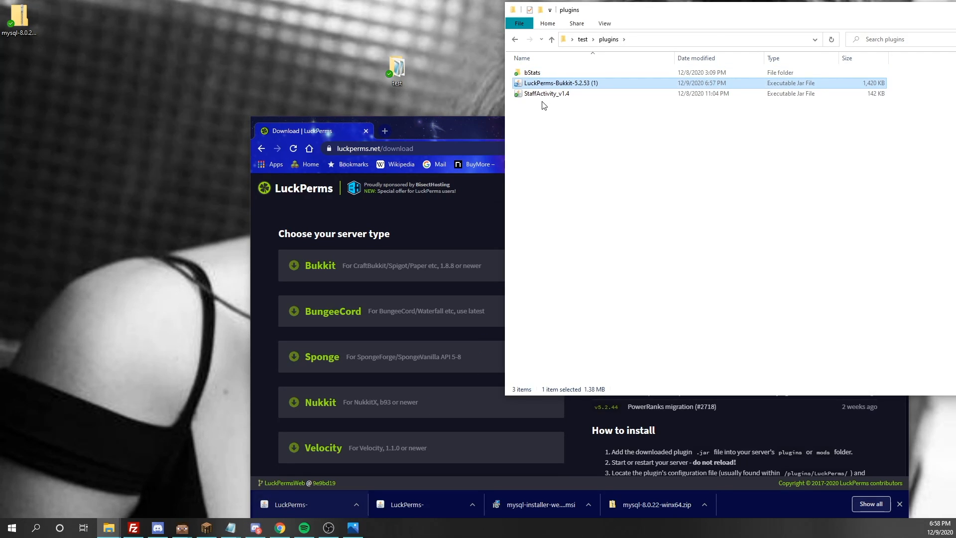
# - Delete the StaffActivity_v1.4 plugin from the plugins folder
pyautogui.click(545, 94)
pyautogui.rightClick(547, 95)
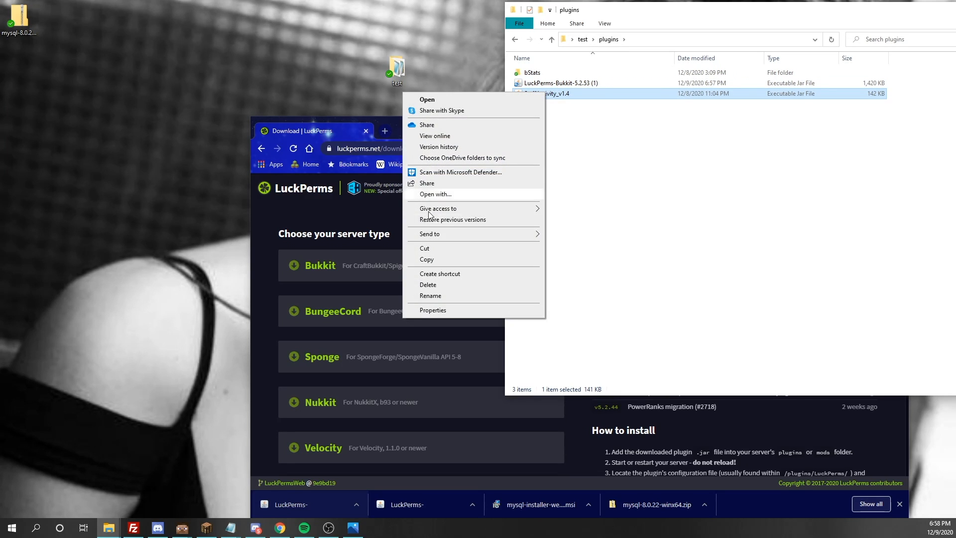
pyautogui.click(433, 285)
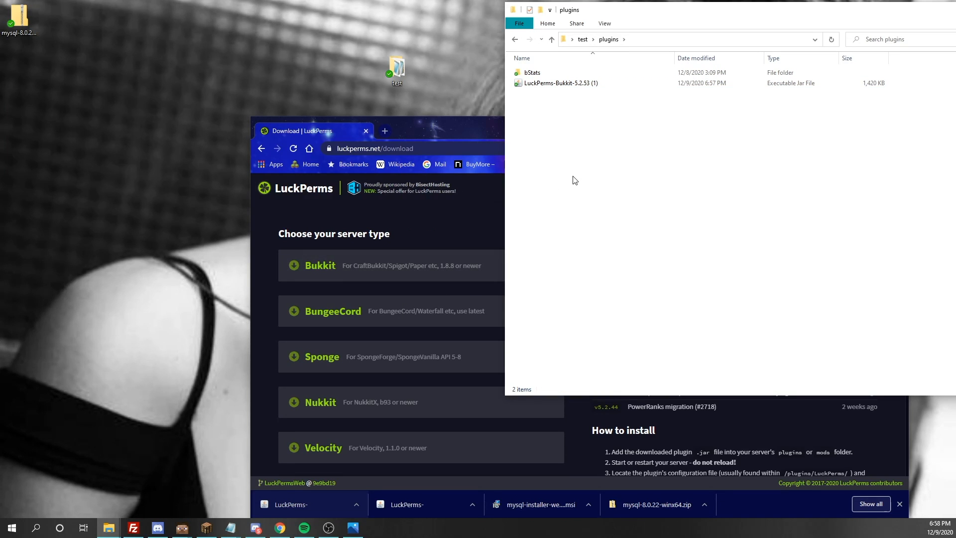
# - Minimize the browser, return to the test folder and launch paper-1.16.4-319
pyautogui.moveTo(732, 20); pyautogui.dragTo(495, 13)
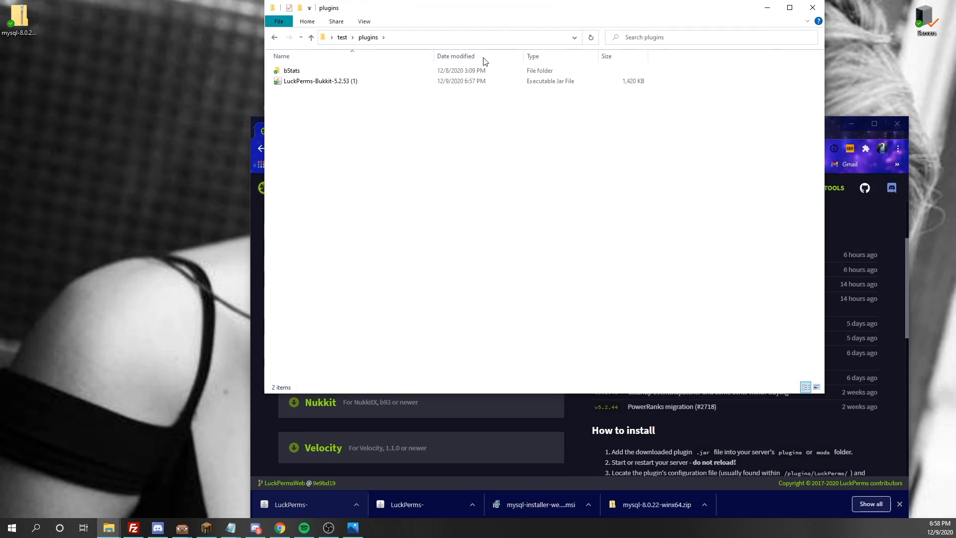
pyautogui.click(870, 213)
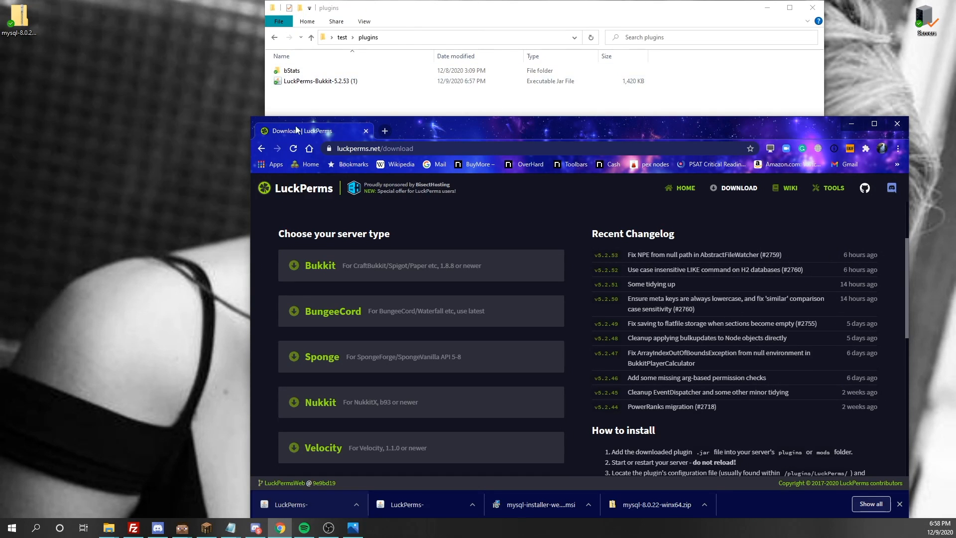
pyautogui.click(853, 124)
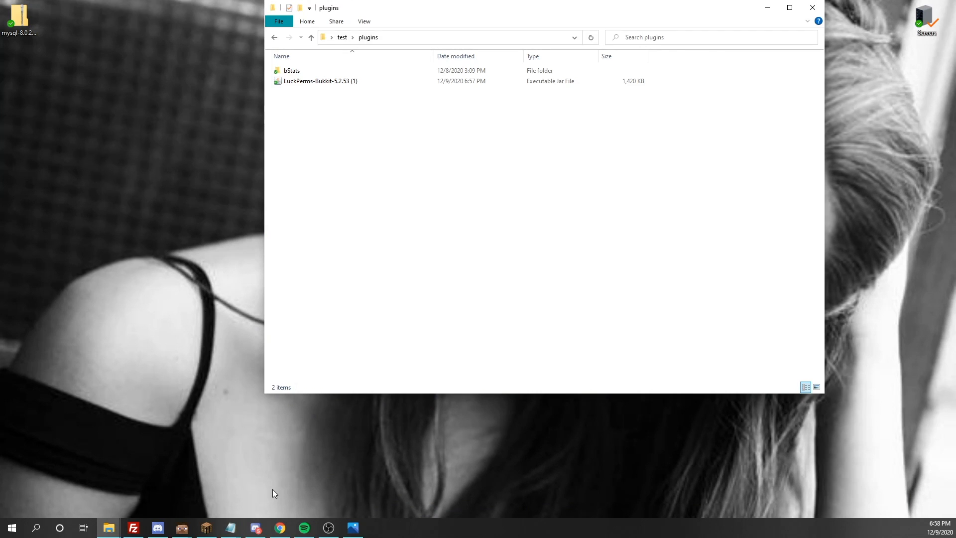
pyautogui.click(342, 37)
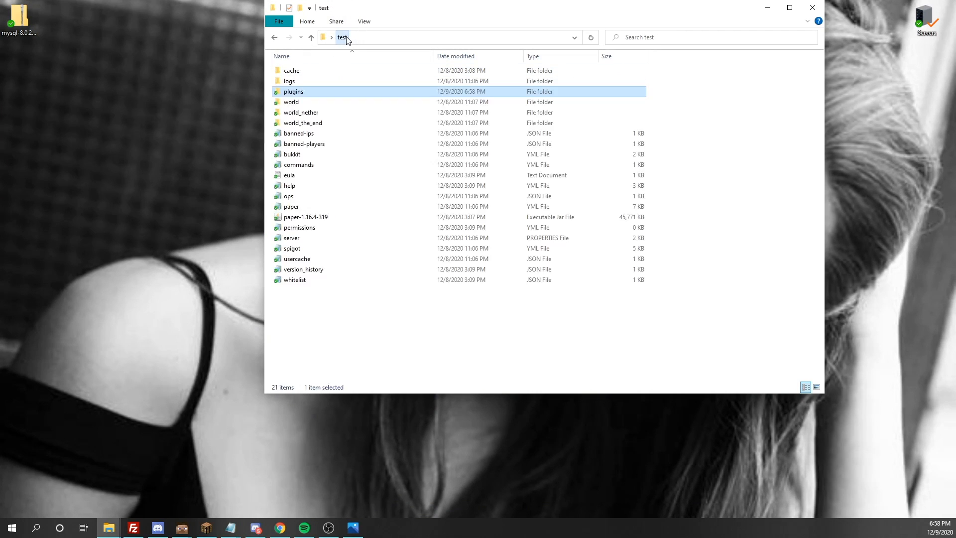
pyautogui.doubleClick(298, 218)
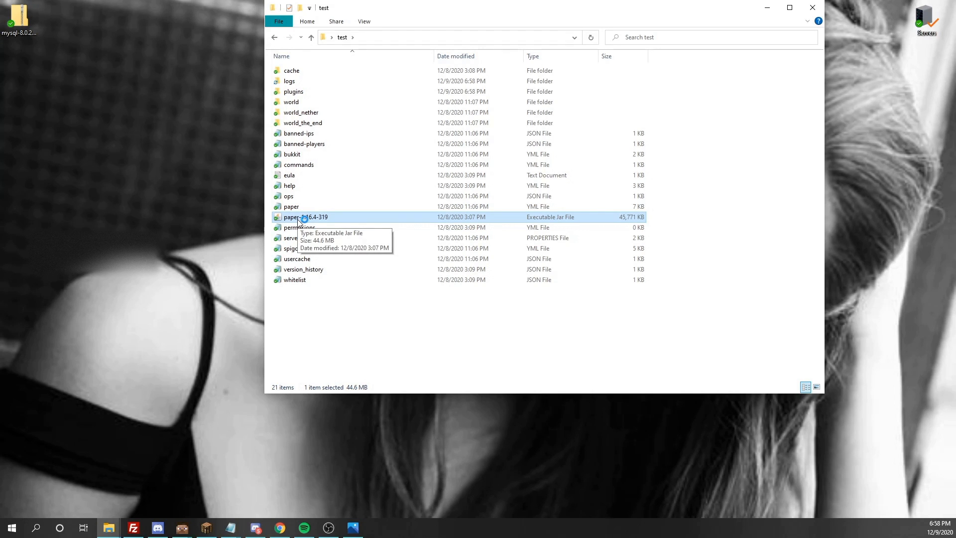
# - Launch Minecraft Java Edition from the Minecraft Launcher, choosing Start anyway
pyautogui.click(49, 532)
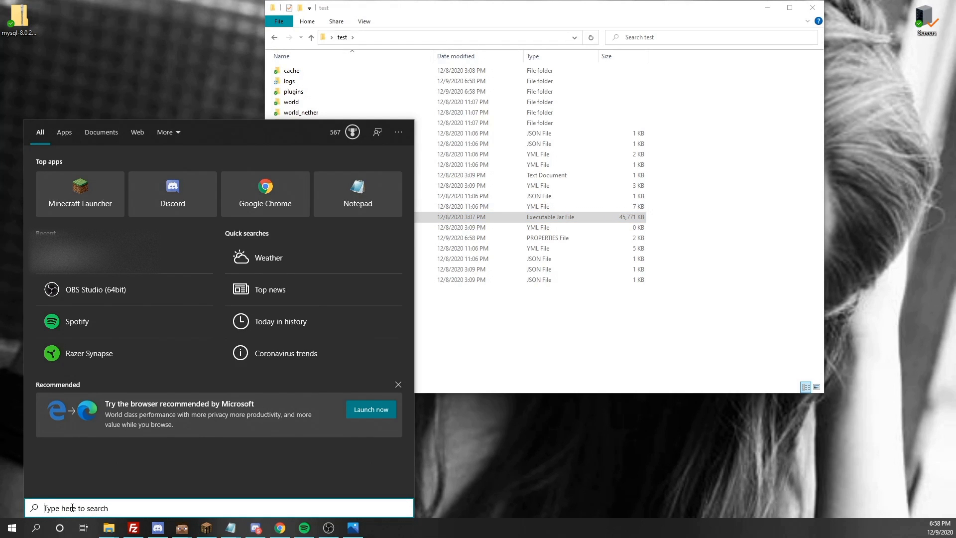
pyautogui.click(55, 205)
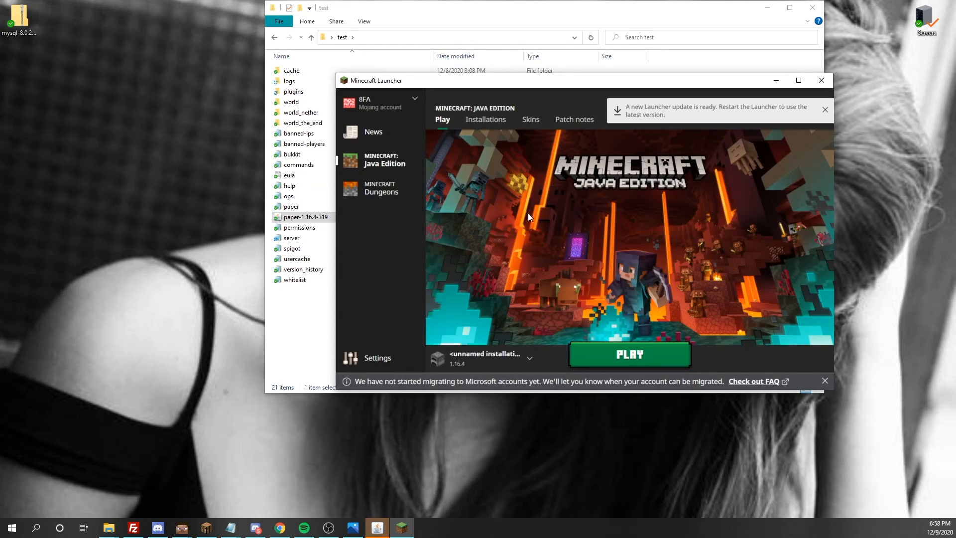
pyautogui.click(620, 366)
pyautogui.click(688, 312)
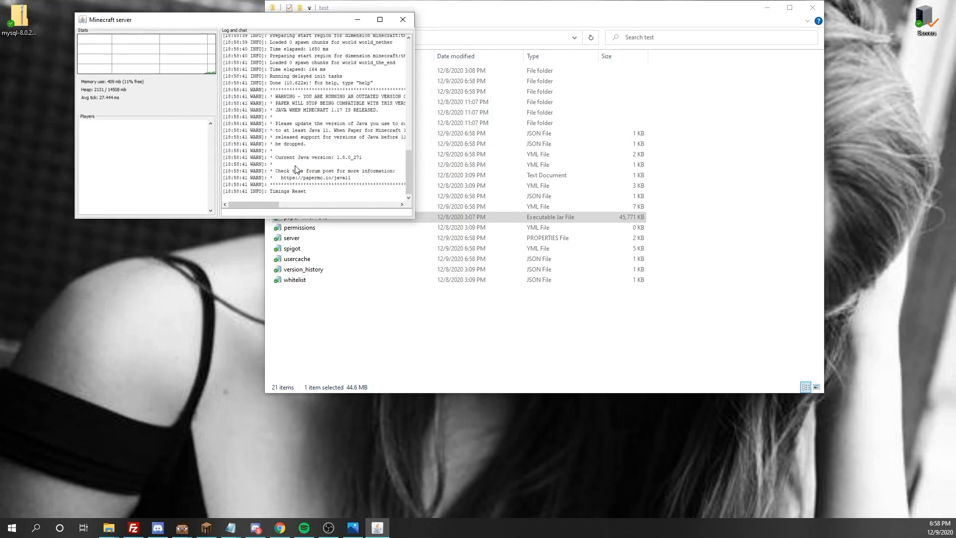
pyautogui.click(380, 335)
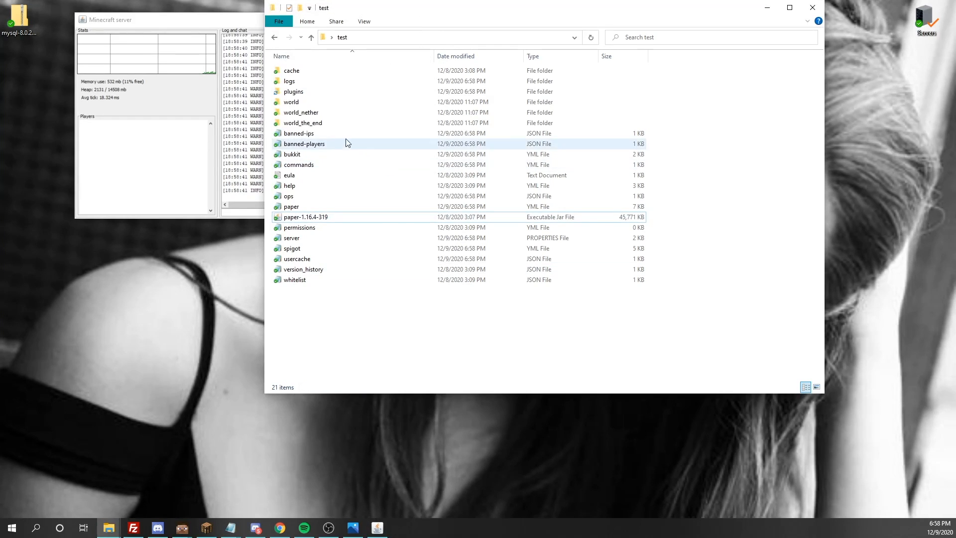
# - Go into plugins\LuckPerms and open its config file in Notepad
pyautogui.doubleClick(323, 92)
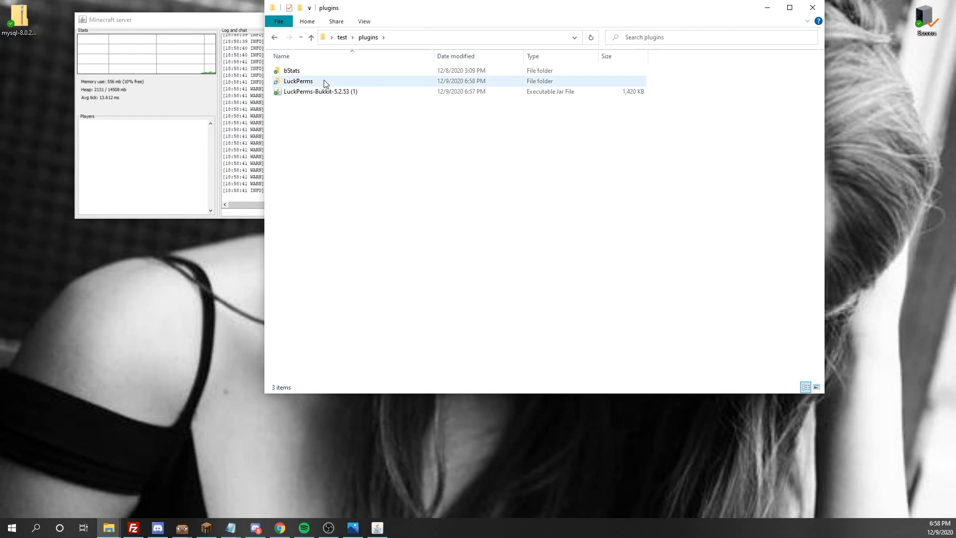
pyautogui.click(313, 81)
pyautogui.doubleClick(313, 81)
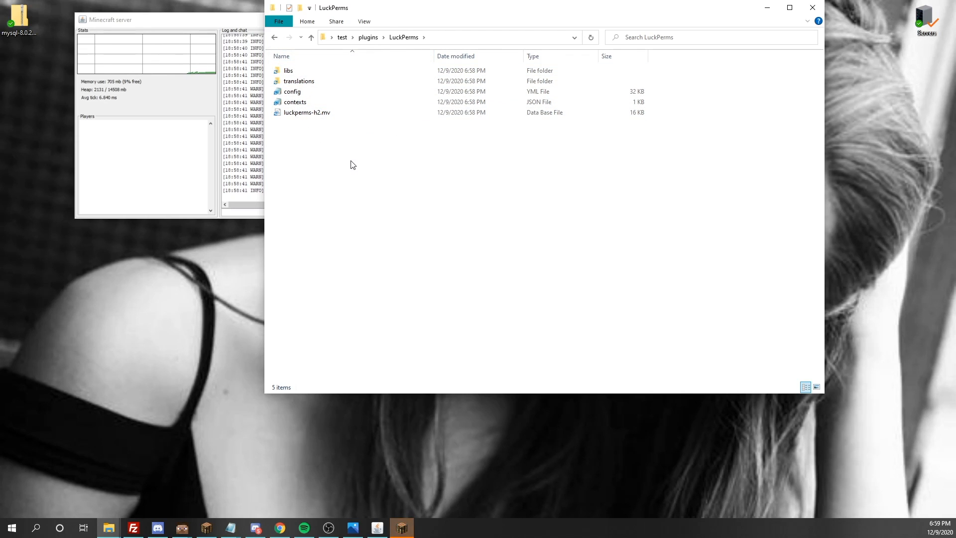
pyautogui.click(328, 113)
pyautogui.click(391, 147)
pyautogui.click(327, 110)
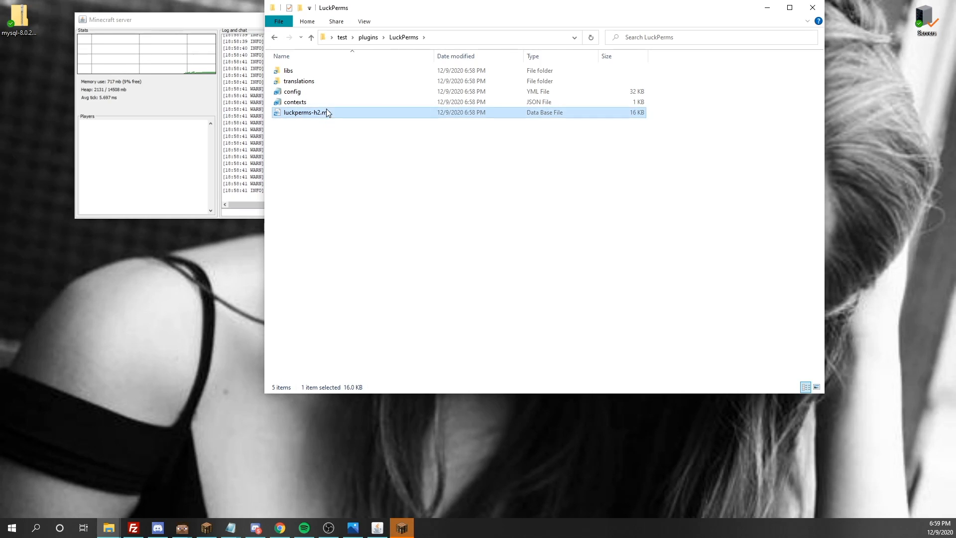
pyautogui.click(311, 93)
pyautogui.doubleClick(313, 95)
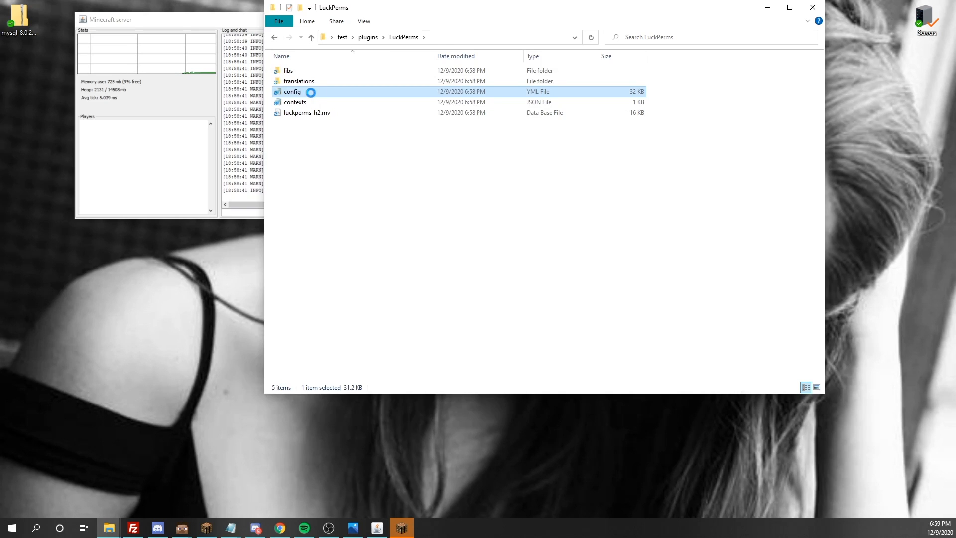
# - Maximize Notepad and scroll down to the storage-method: h2 setting
pyautogui.moveTo(388, 83); pyautogui.dragTo(378, 2)
pyautogui.scroll(-3, 158, 119)
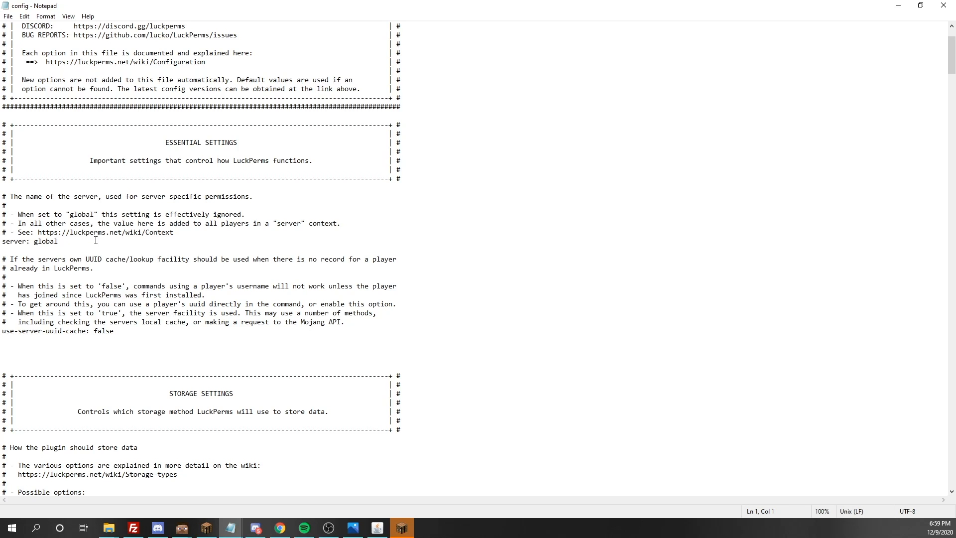
pyautogui.scroll(-15, 96, 240)
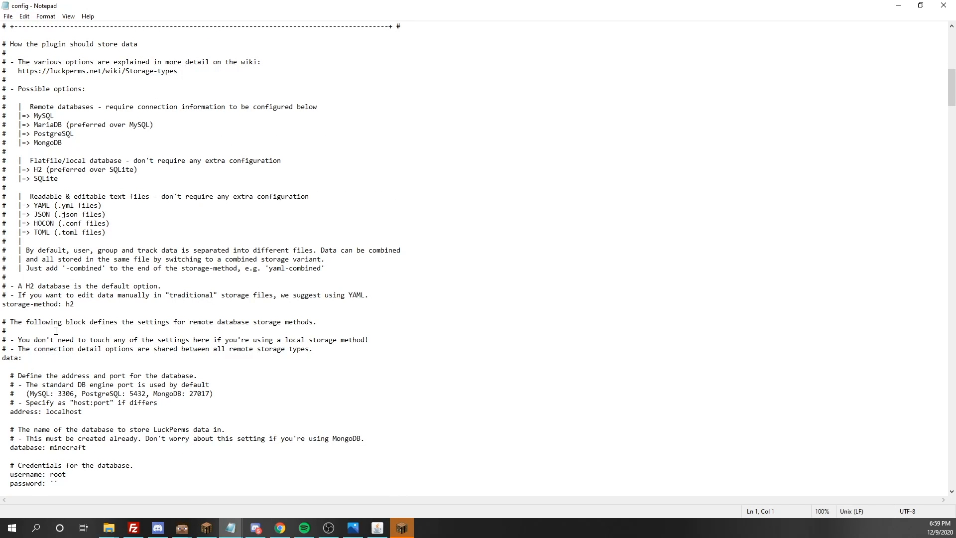
pyautogui.moveTo(80, 306); pyautogui.dragTo(66, 306)
pyautogui.click(82, 308)
pyautogui.moveTo(63, 118); pyautogui.dragTo(47, 126)
pyautogui.click(103, 313)
pyautogui.moveTo(74, 402)
pyautogui.mouseDown()
pyautogui.moveTo(145, 404)
pyautogui.moveTo(82, 412)
pyautogui.mouseUp()
pyautogui.click(92, 403)
pyautogui.moveTo(83, 412); pyautogui.dragTo(47, 413)
pyautogui.click(78, 413)
pyautogui.scroll(-2, 104, 467)
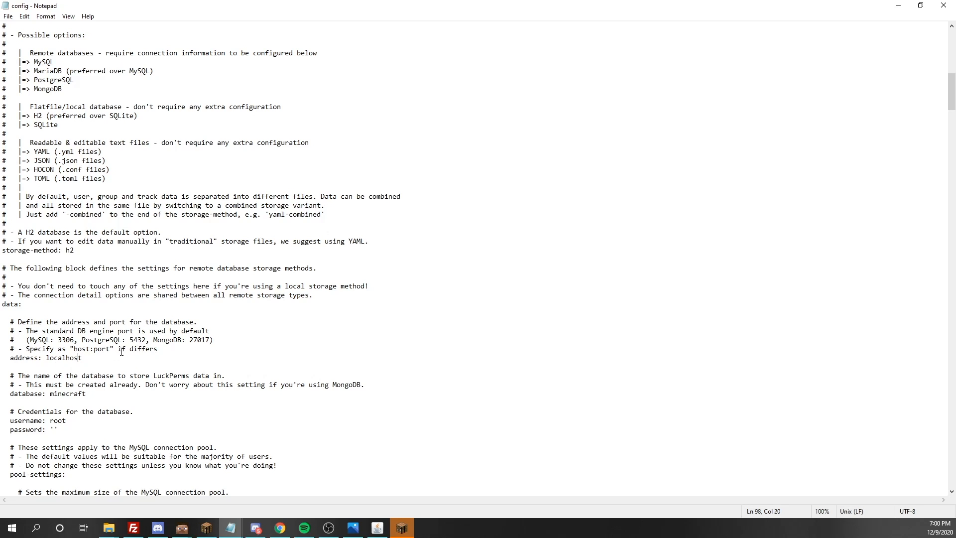
pyautogui.doubleClick(99, 354)
pyautogui.click(98, 354)
pyautogui.moveTo(68, 423); pyautogui.dragTo(55, 423)
pyautogui.click(61, 427)
pyautogui.click(54, 430)
pyautogui.scroll(2, 78, 430)
pyautogui.scroll(-3, 78, 430)
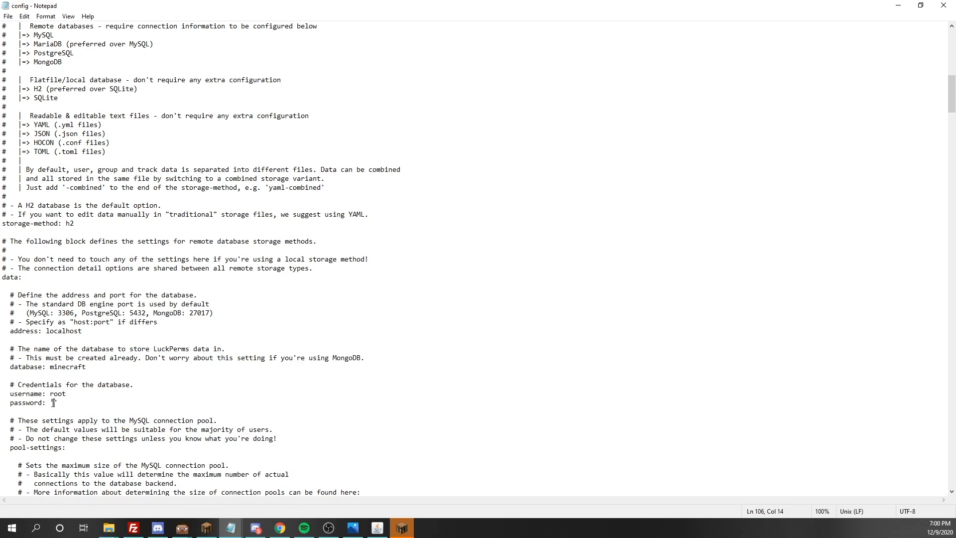
pyautogui.scroll(11, 81, 404)
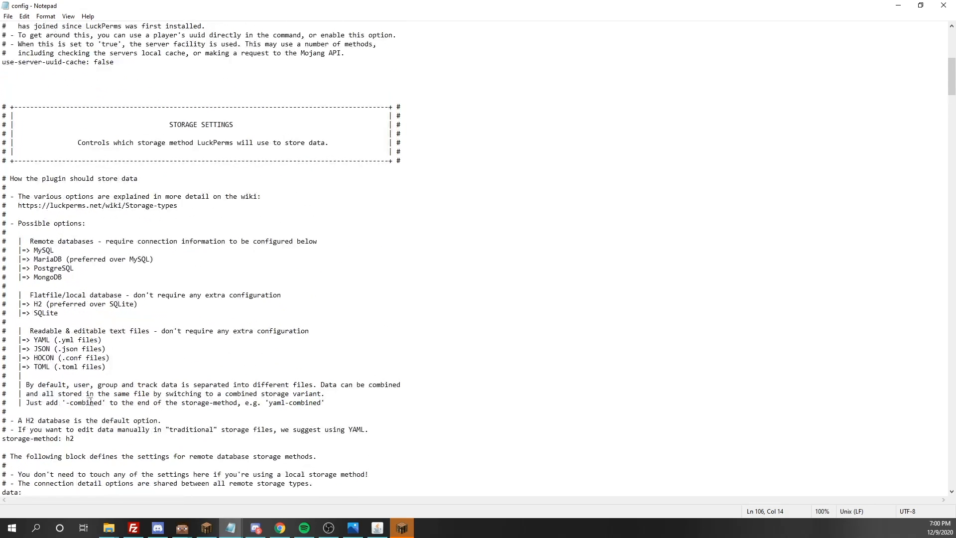
pyautogui.scroll(1, 205, 351)
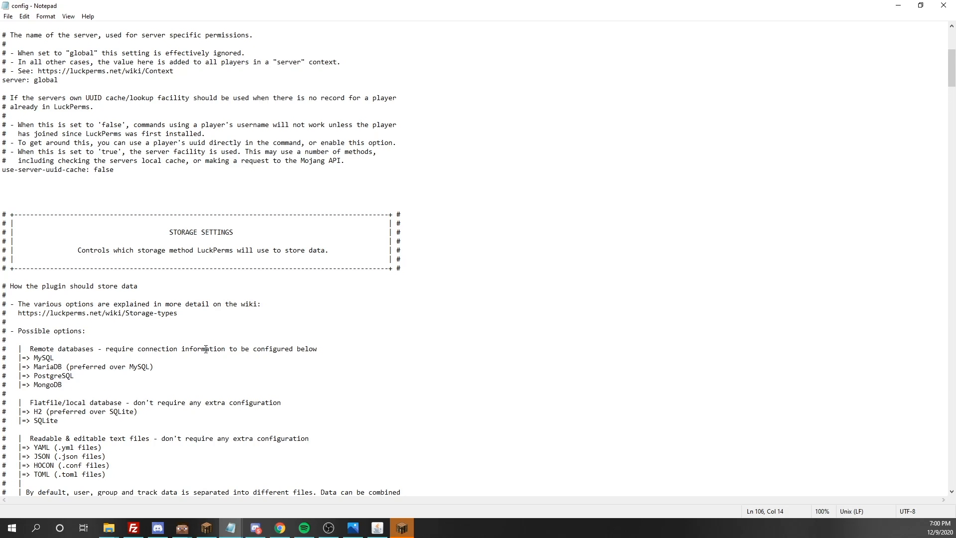
pyautogui.scroll(1, 205, 350)
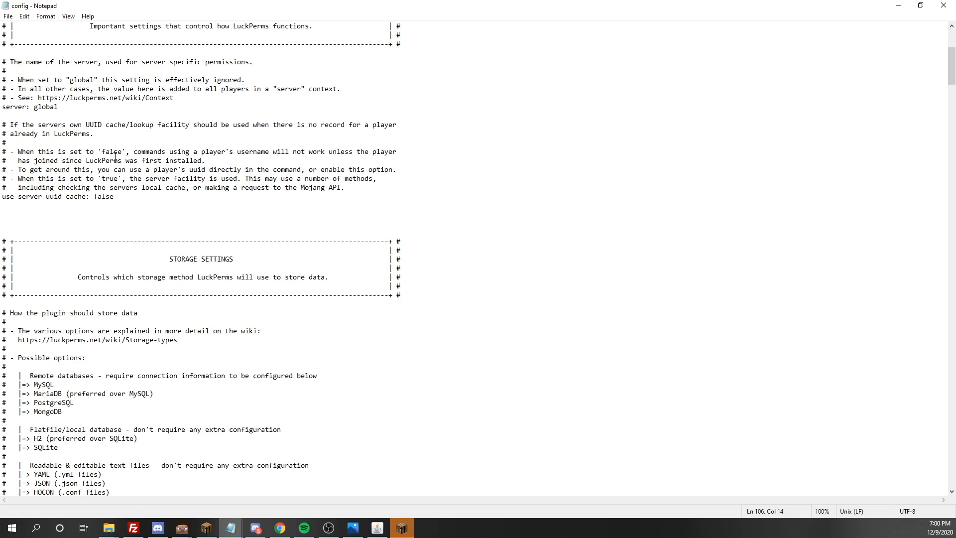
# - Replace the server name 'global' with 'test' in the config
pyautogui.scroll(2, 75, 179)
pyautogui.click(41, 168)
pyautogui.moveTo(41, 166); pyautogui.dragTo(35, 163)
pyautogui.click(64, 164)
pyautogui.click(84, 170)
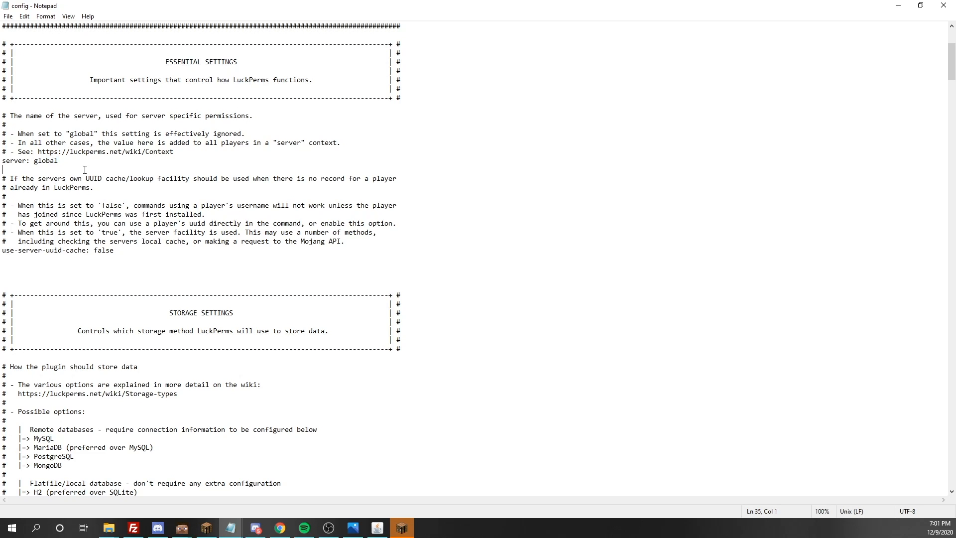
pyautogui.click(71, 161)
pyautogui.press('BackSpace')
pyautogui.press('BackSpace')
pyautogui.press('BackSpace')
pyautogui.press('BackSpace')
pyautogui.press('BackSpace')
pyautogui.press('BackSpace')
pyautogui.write('r')
pyautogui.press('BackSpace')
pyautogui.write('test')
# - Retype the server name as 'test', correcting a mistyped 'hub'
pyautogui.click(113, 193)
pyautogui.doubleClick(44, 161)
pyautogui.press('BackSpace')
pyautogui.write('hub')
pyautogui.press('BackSpace')
pyautogui.press('BackSpace')
pyautogui.press('BackSpace')
pyautogui.write('test')
pyautogui.scroll(-7, 444, 278)
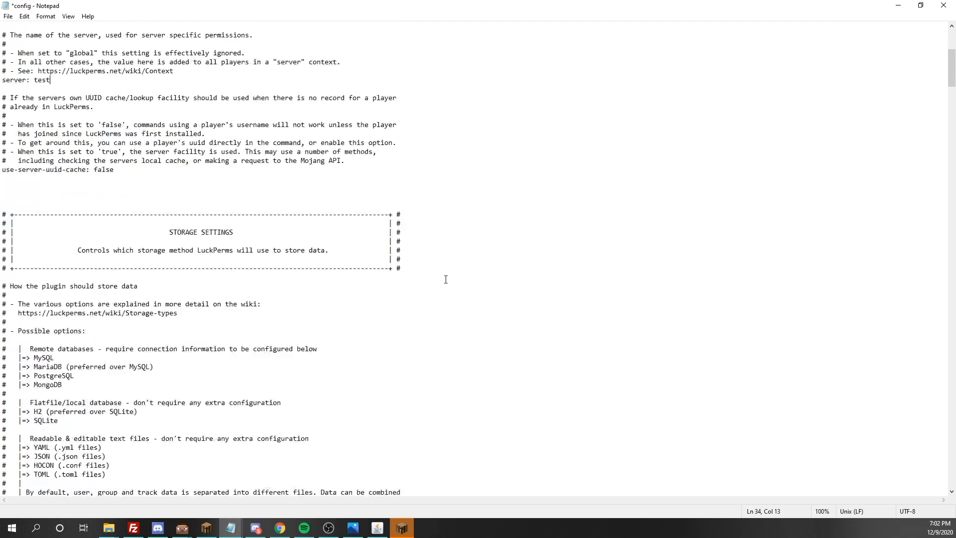
pyautogui.scroll(-4, 446, 280)
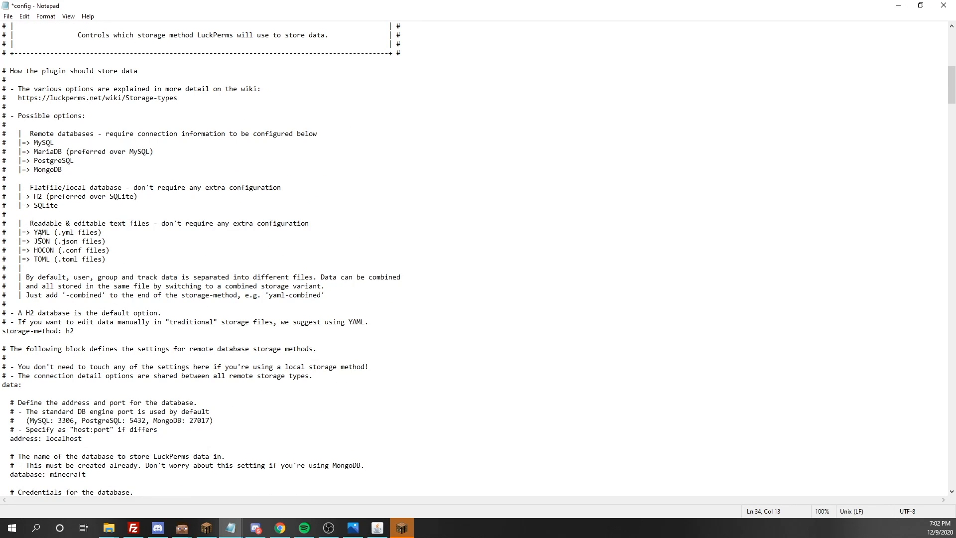
pyautogui.moveTo(116, 261); pyautogui.dragTo(30, 224)
pyautogui.click(145, 247)
pyautogui.click(50, 242)
pyautogui.moveTo(129, 258); pyautogui.dragTo(2, 232)
pyautogui.click(136, 245)
pyautogui.click(41, 241)
pyautogui.click(160, 242)
pyautogui.moveTo(48, 197); pyautogui.dragTo(34, 197)
pyautogui.click(79, 330)
# - Scroll through the remaining config settings, including the luckperms_ table prefix
pyautogui.scroll(-5, 78, 324)
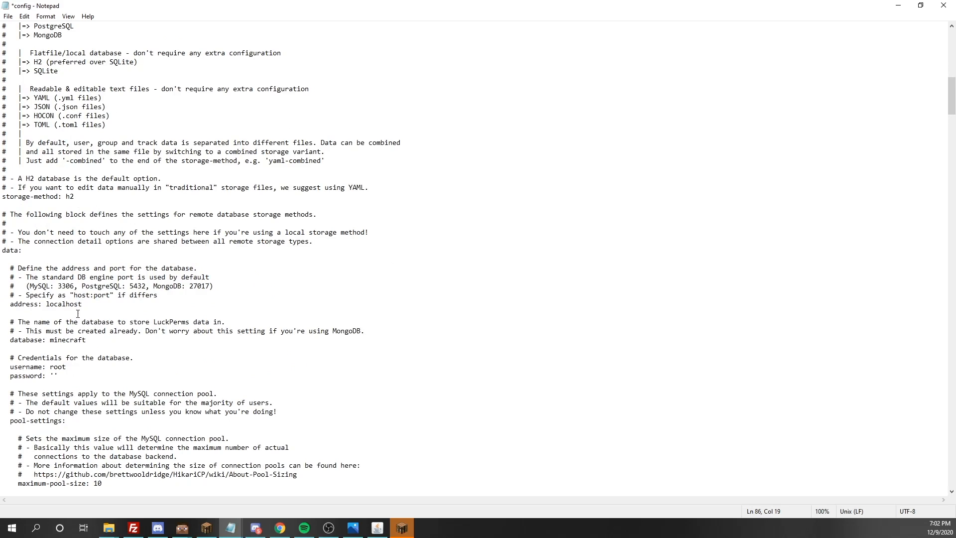
pyautogui.scroll(-13, 77, 314)
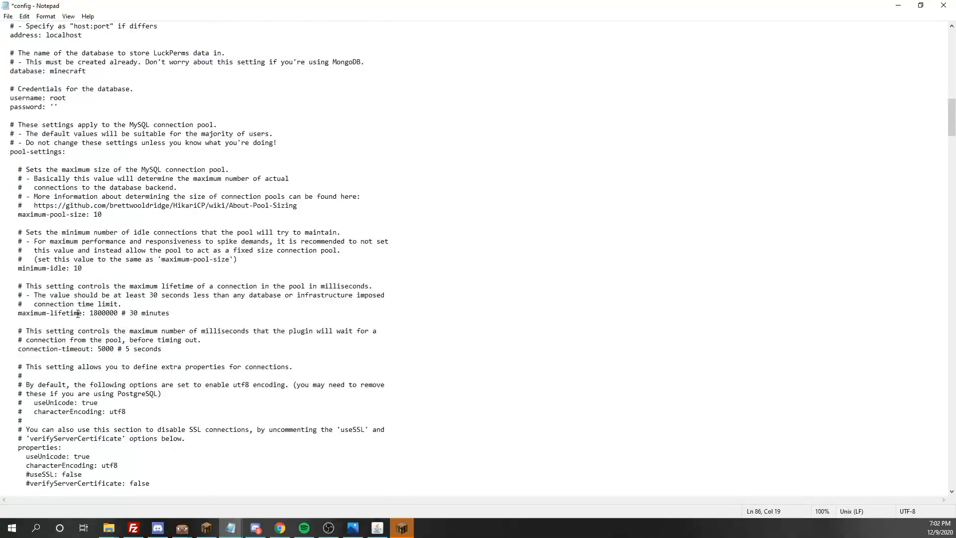
pyautogui.scroll(-3, 66, 313)
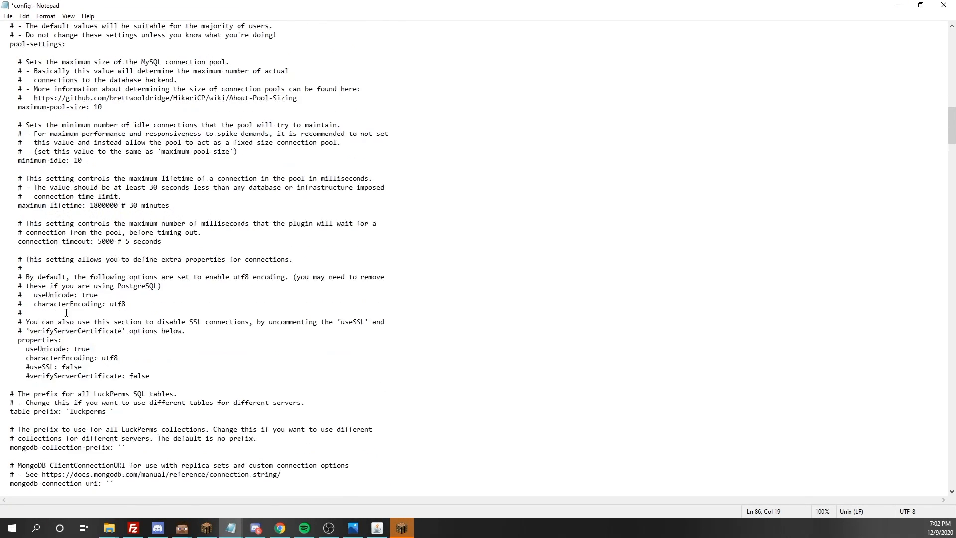
pyautogui.scroll(-1, 81, 314)
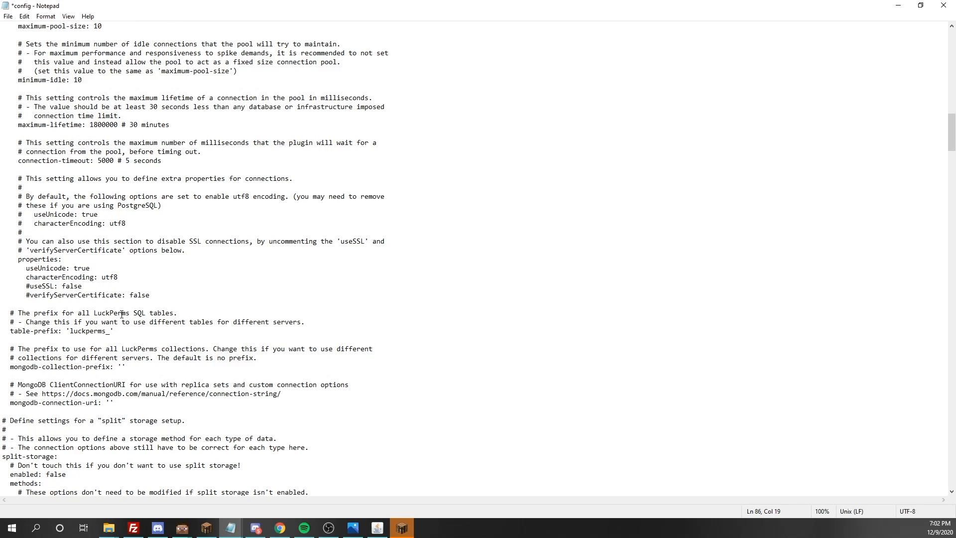
pyautogui.moveTo(111, 334); pyautogui.dragTo(74, 333)
pyautogui.click(172, 341)
pyautogui.scroll(-3, 124, 342)
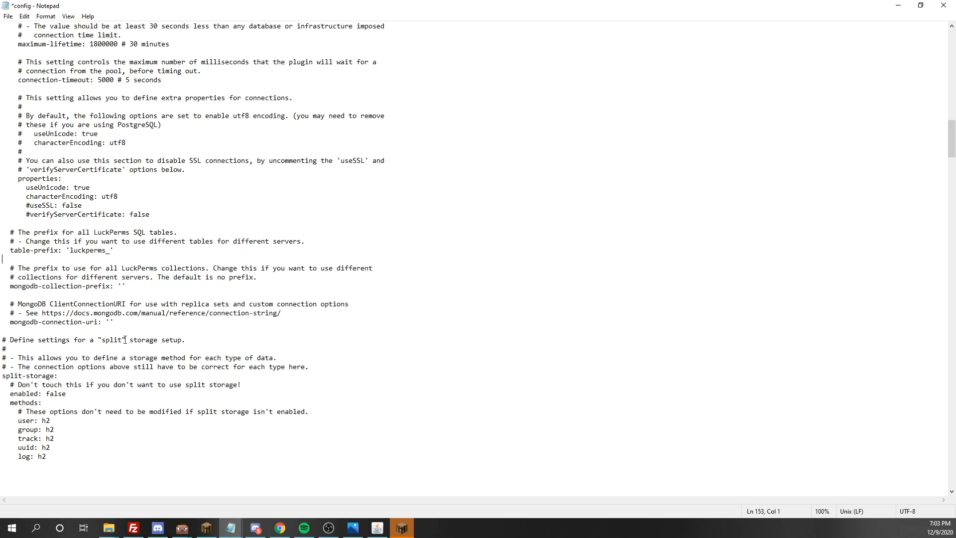
pyautogui.scroll(1, 125, 340)
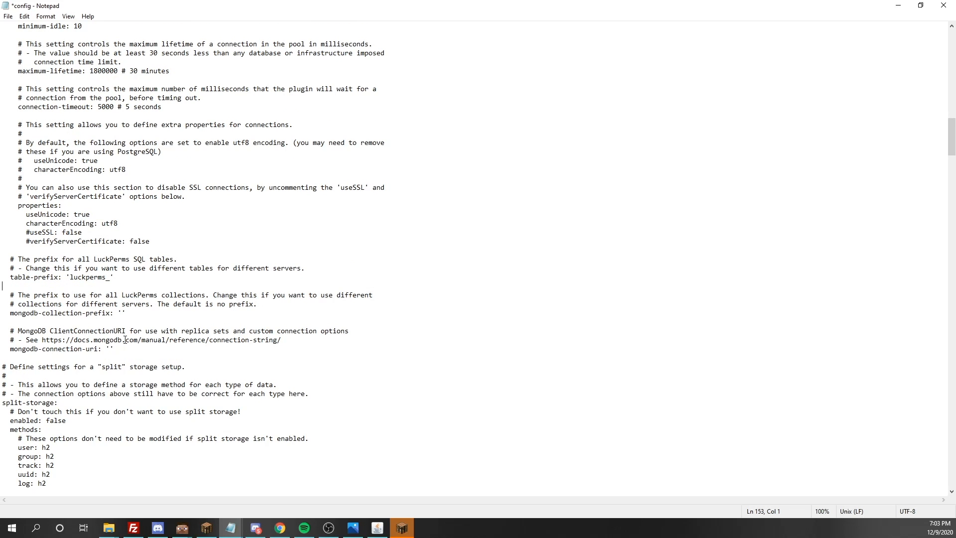
pyautogui.scroll(20, 140, 278)
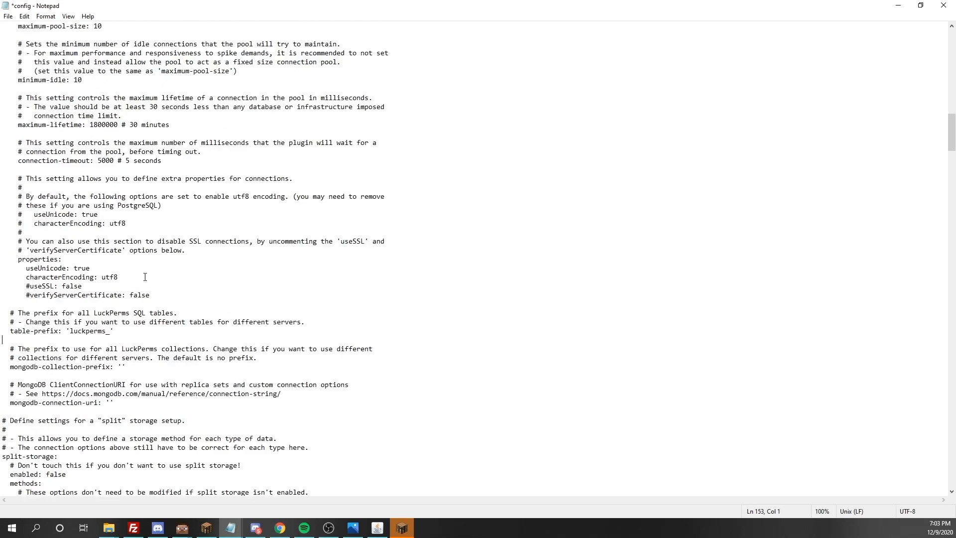
pyautogui.scroll(8, 146, 277)
# - Return to the top of the config and save it with Ctrl+S
pyautogui.click(146, 276)
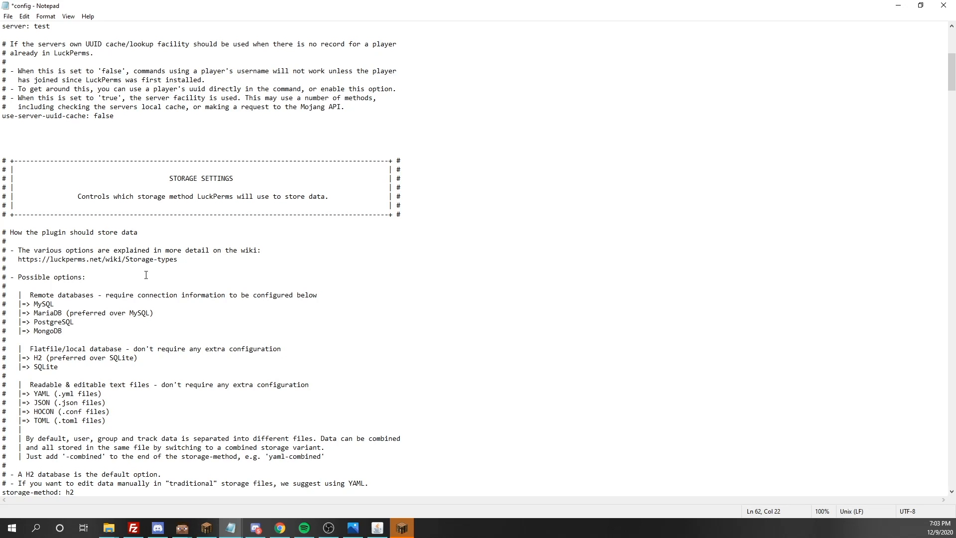
pyautogui.click(252, 271)
pyautogui.scroll(6, 251, 270)
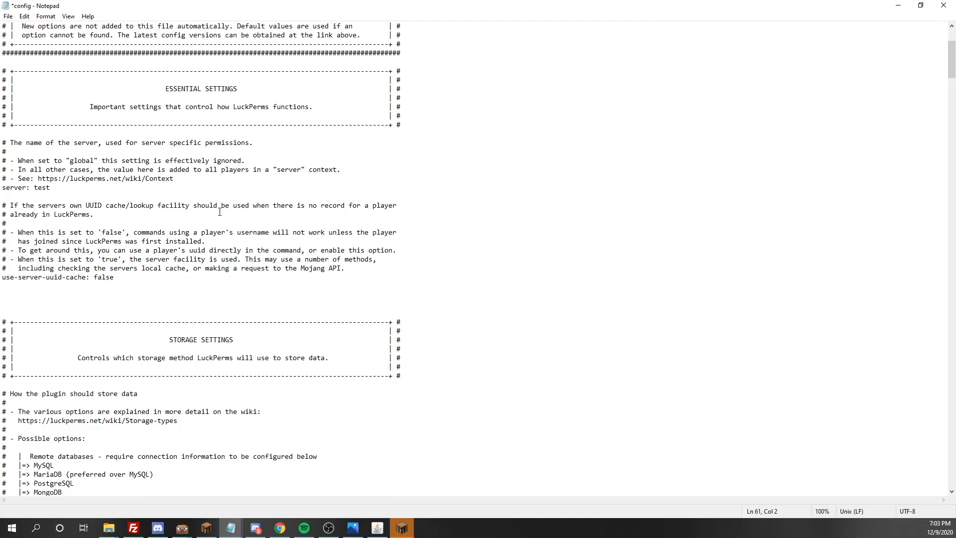
pyautogui.scroll(5, 219, 212)
pyautogui.moveTo(167, 295); pyautogui.dragTo(171, 304)
pyautogui.hotkey('ctrl', 's')
pyautogui.click(387, 389)
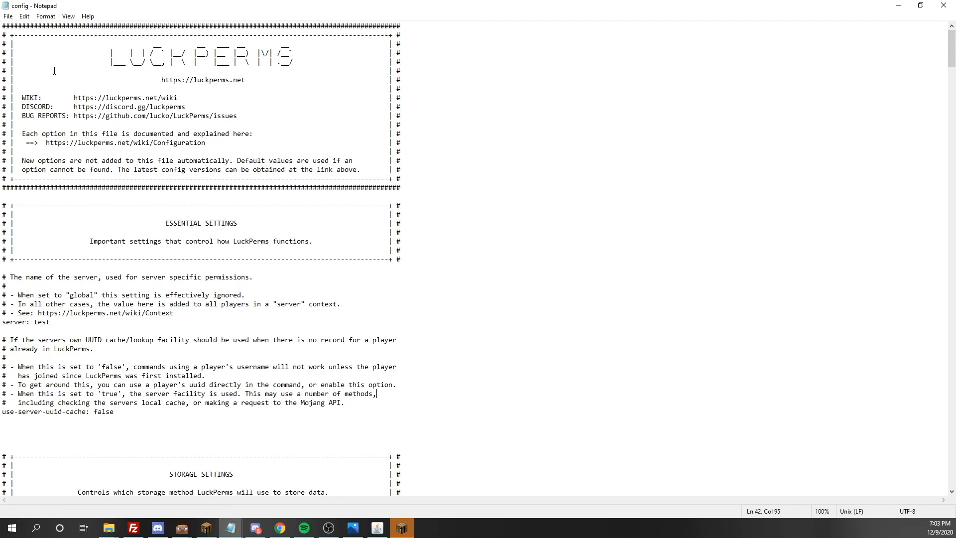
# - Close Notepad and bring the Minecraft game to the front
pyautogui.click(944, 5)
pyautogui.click(426, 275)
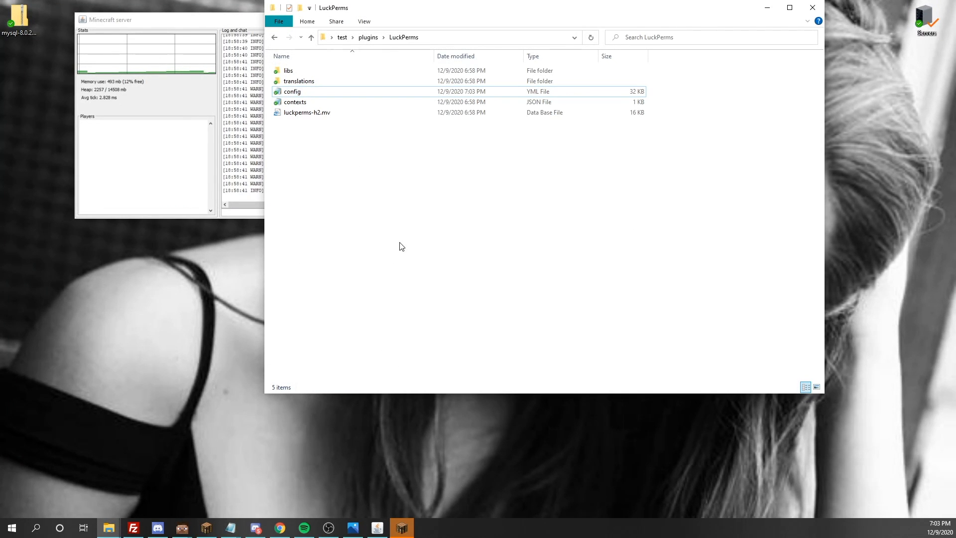
pyautogui.click(400, 526)
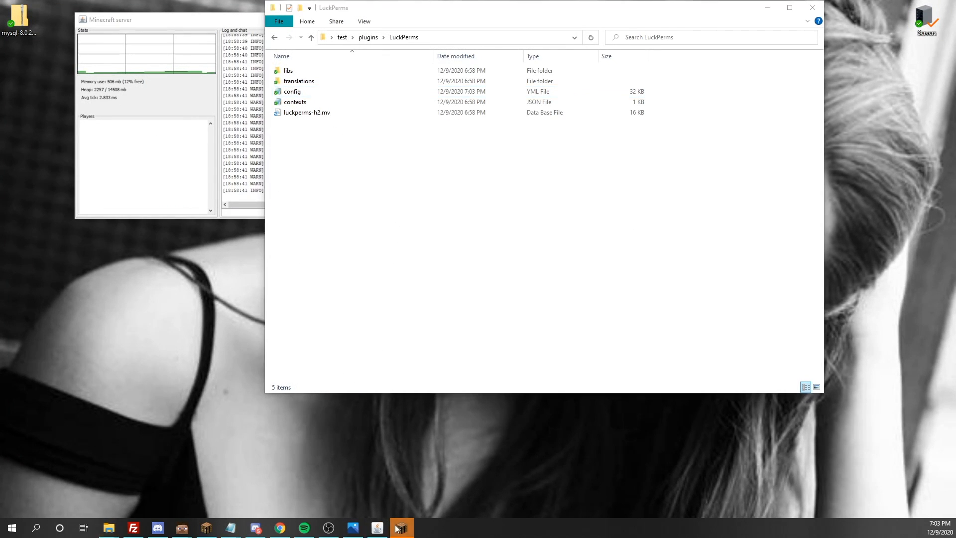
pyautogui.click(406, 530)
pyautogui.click(406, 529)
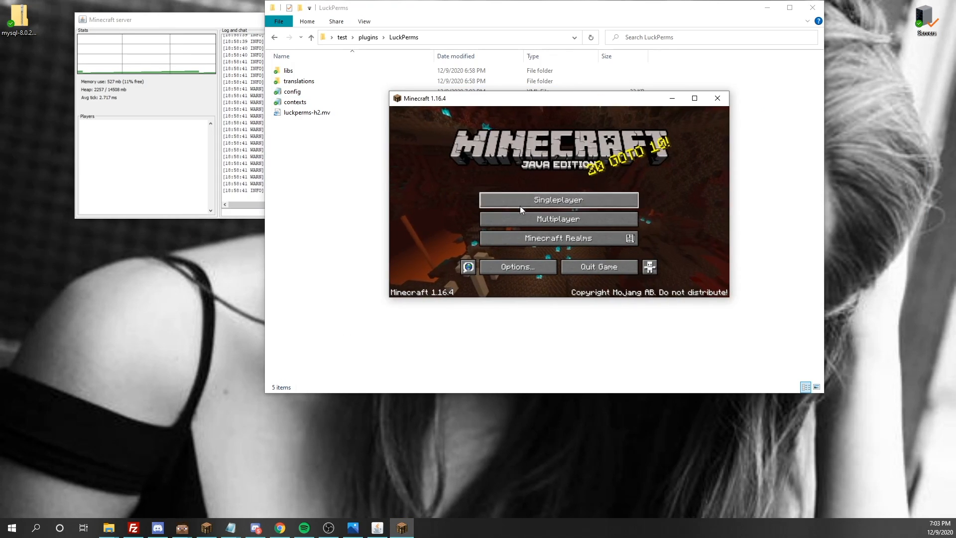
# - Open Multiplayer and join the 'test' server
pyautogui.click(528, 220)
pyautogui.scroll(-5, 545, 217)
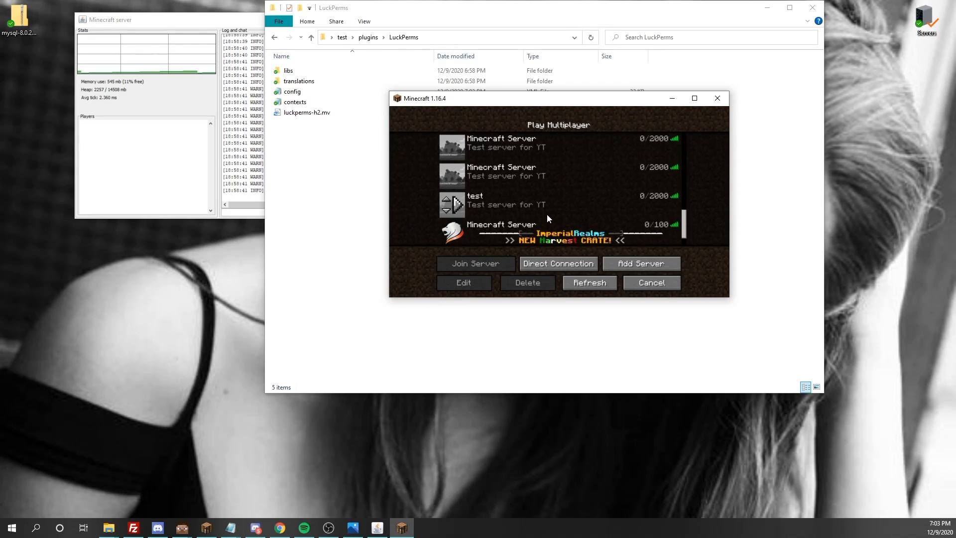
pyautogui.click(547, 264)
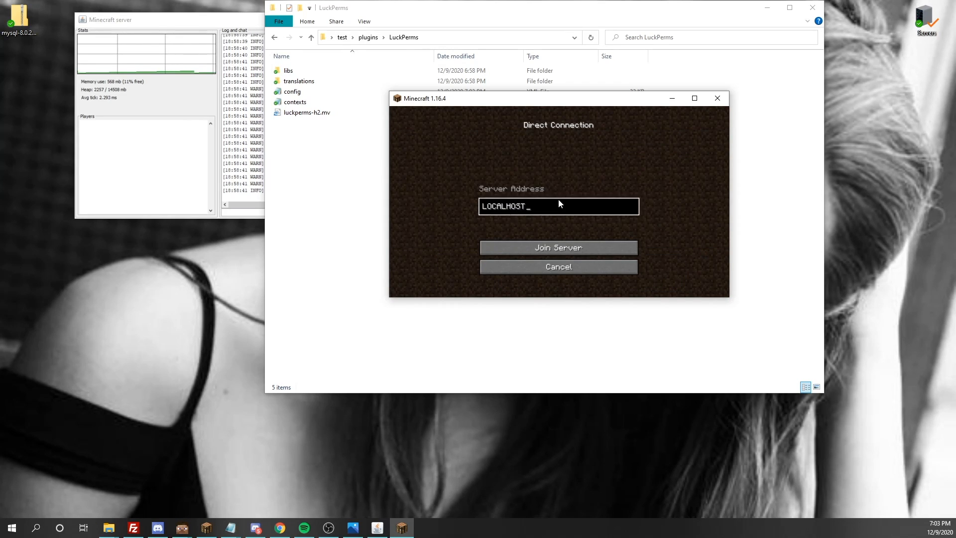
pyautogui.click(524, 264)
pyautogui.doubleClick(541, 205)
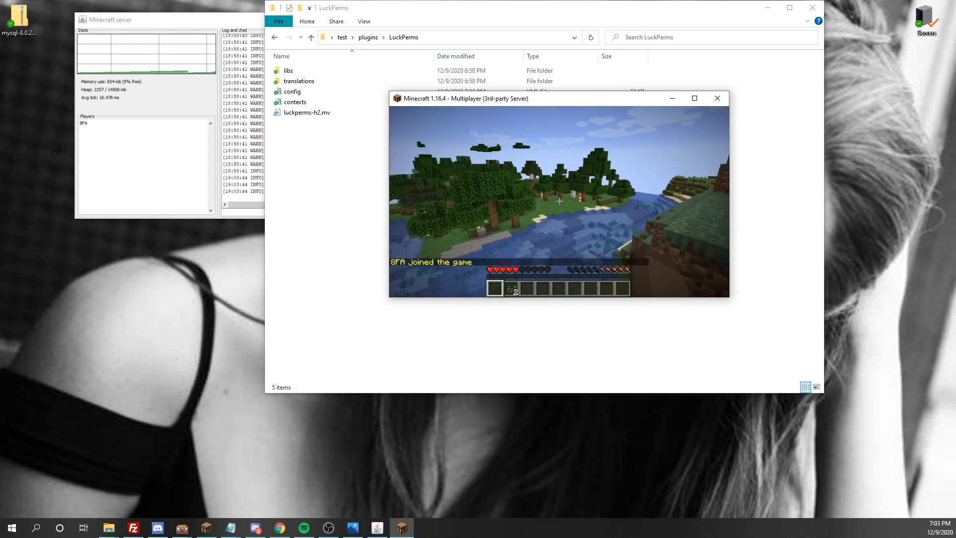
# - Switch the player to Creative Mode with /gamemode creative
pyautogui.press('e')
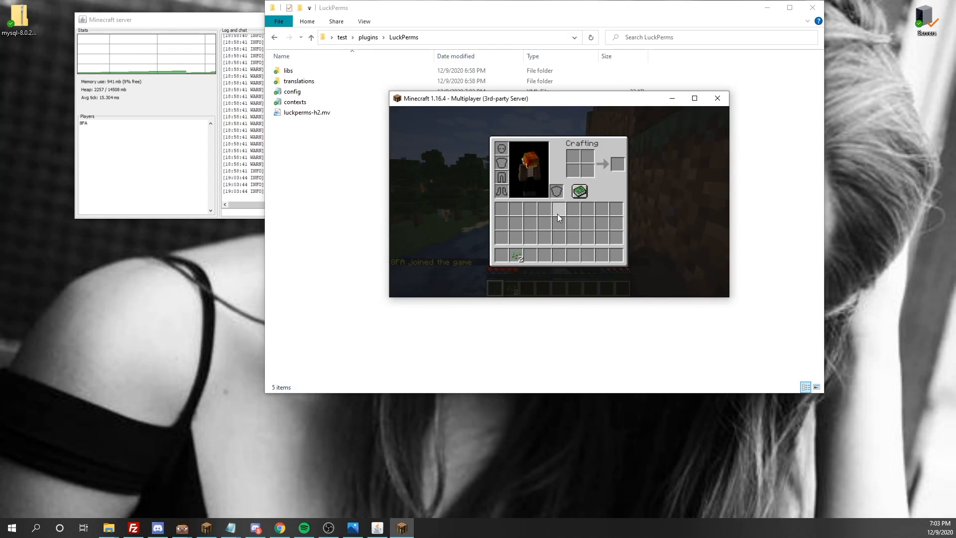
pyautogui.write('e/gmv')
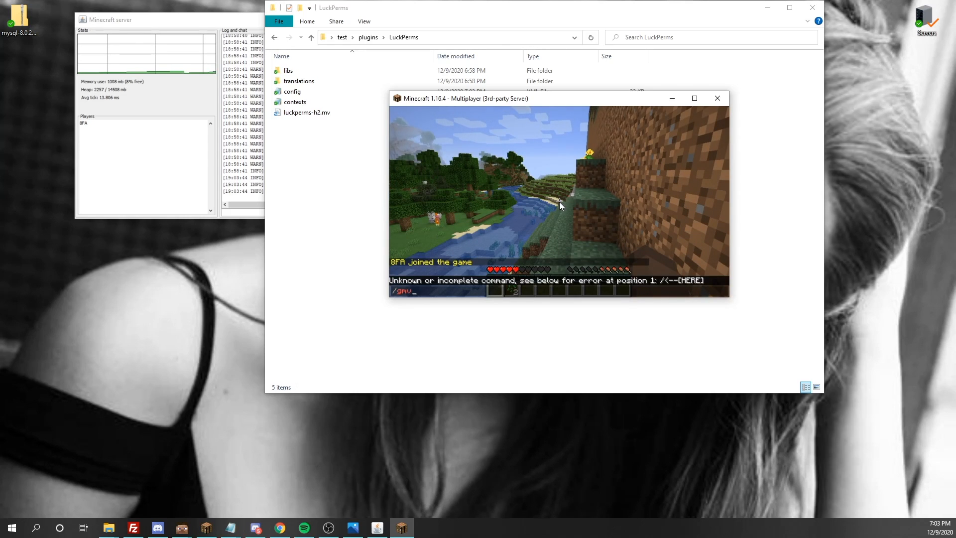
pyautogui.press('BackSpace')
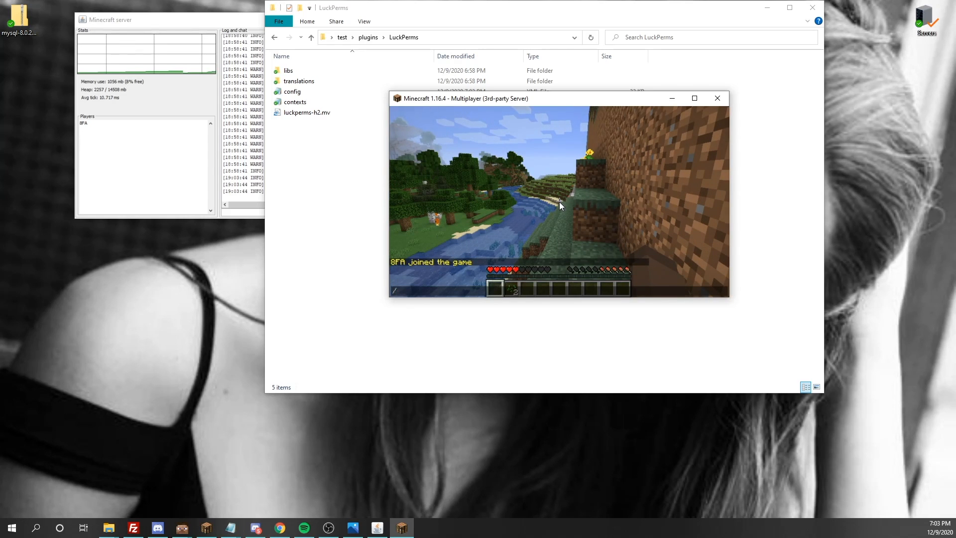
pyautogui.write('am')
pyautogui.press('Tab')
pyautogui.write('creative')
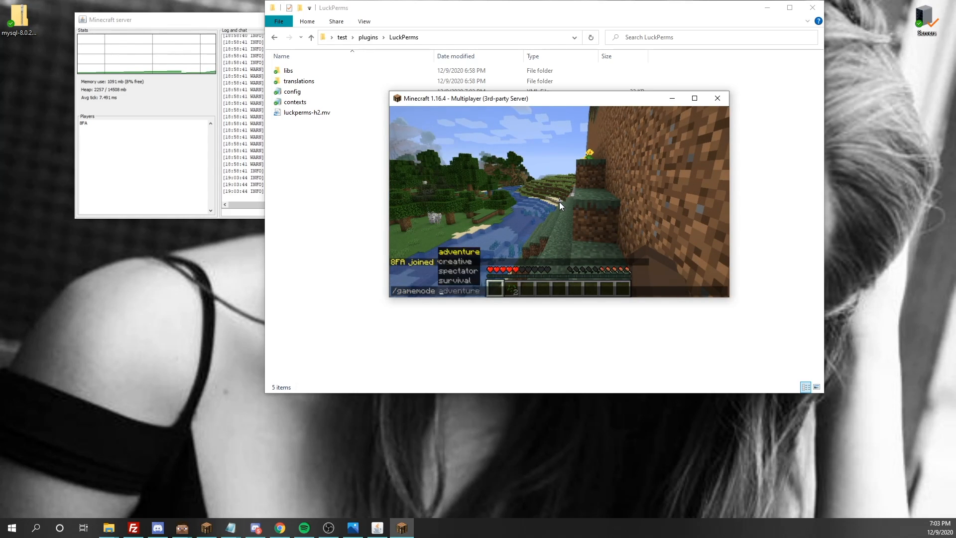
pyautogui.press('Return')
# - Take off and fly forward and upward in Creative Mode
pyautogui.press('w')
pyautogui.press('space')
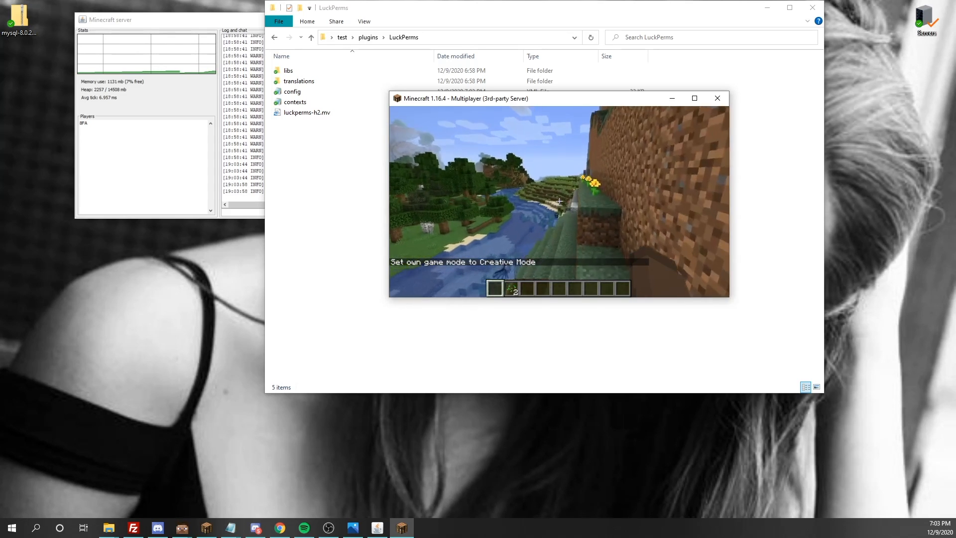
pyautogui.scroll(-1, 559, 202)
pyautogui.press('q')
pyautogui.press('q')
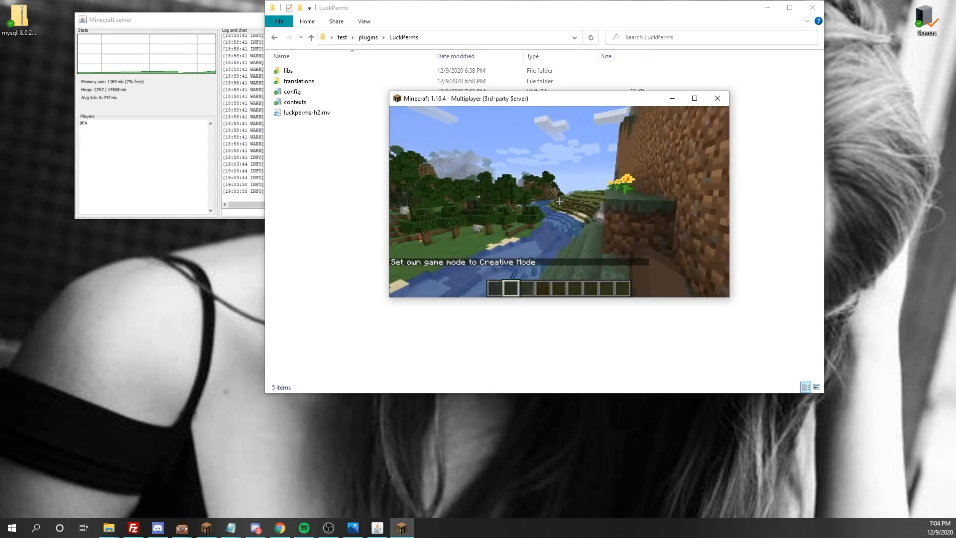
# - Maximize the Minecraft window to fill the screen and resume the game
pyautogui.press('Escape')
pyautogui.doubleClick(581, 104)
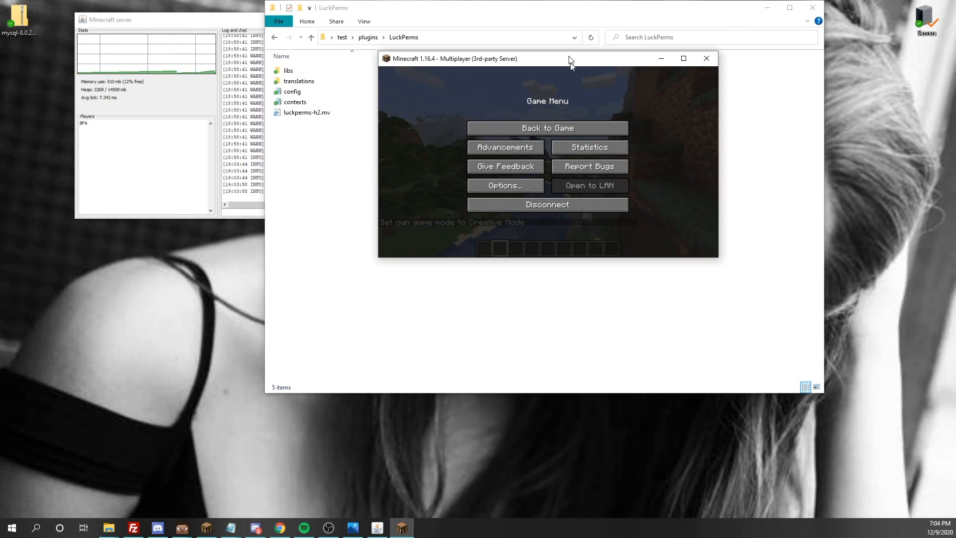
pyautogui.press('Escape')
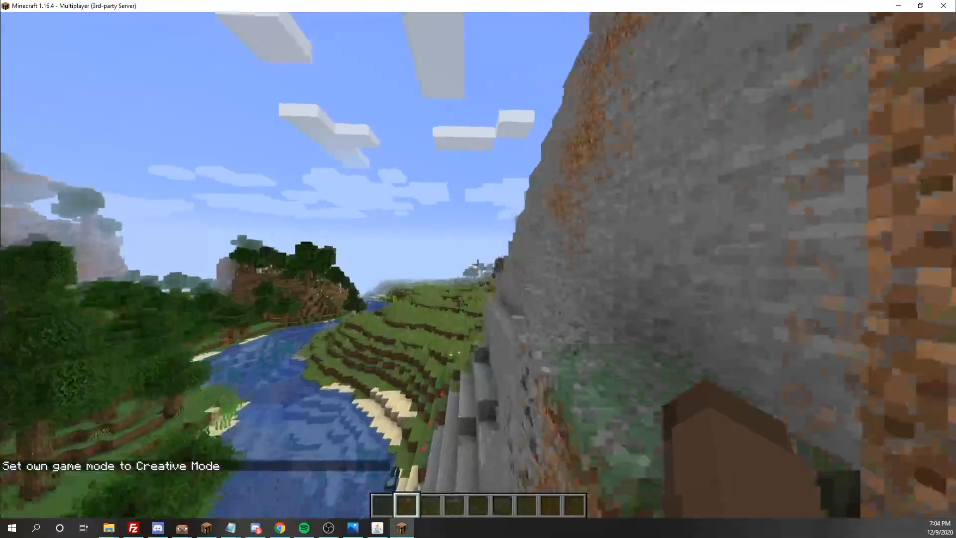
# - Fly forward over the meadow toward the grassy hills, then pause the game
pyautogui.press('/')
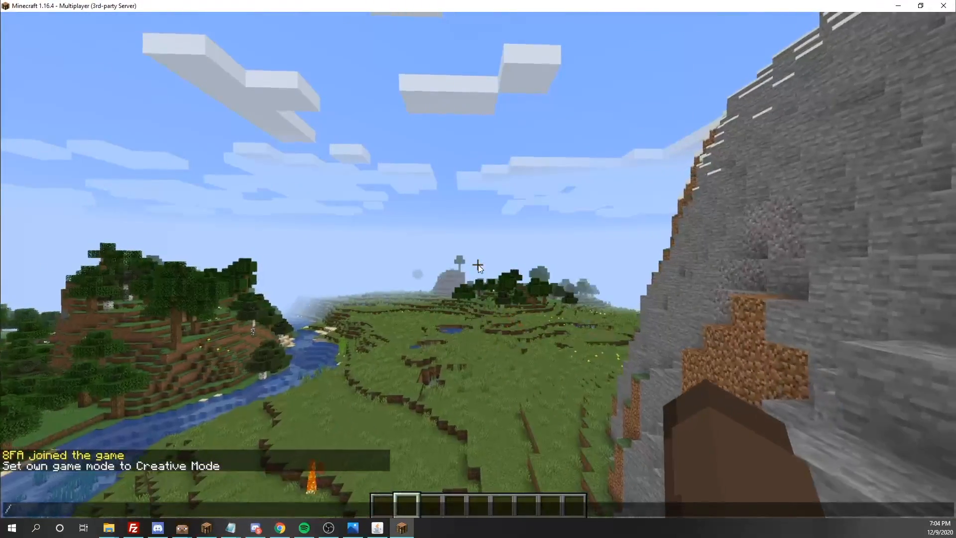
pyautogui.press('Escape')
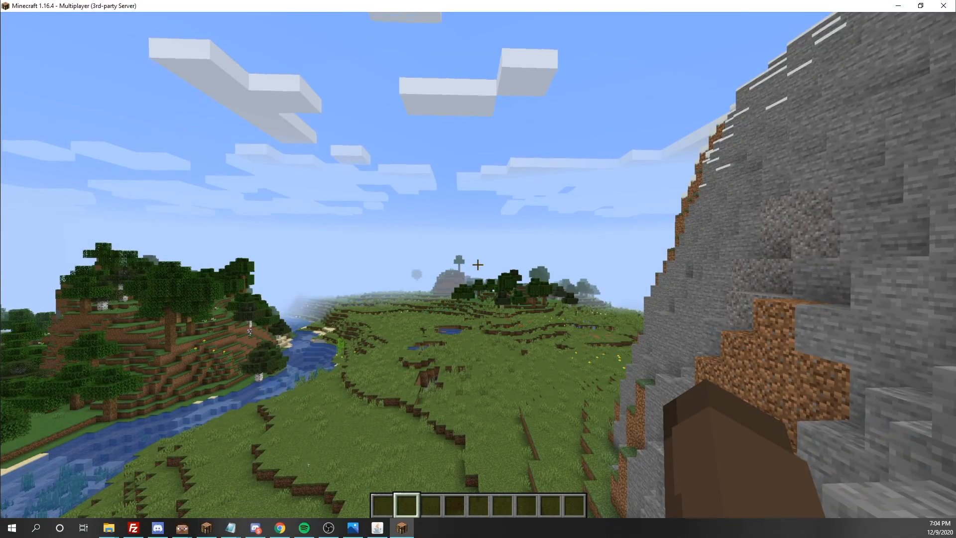
pyautogui.press('w')
pyautogui.press('w')
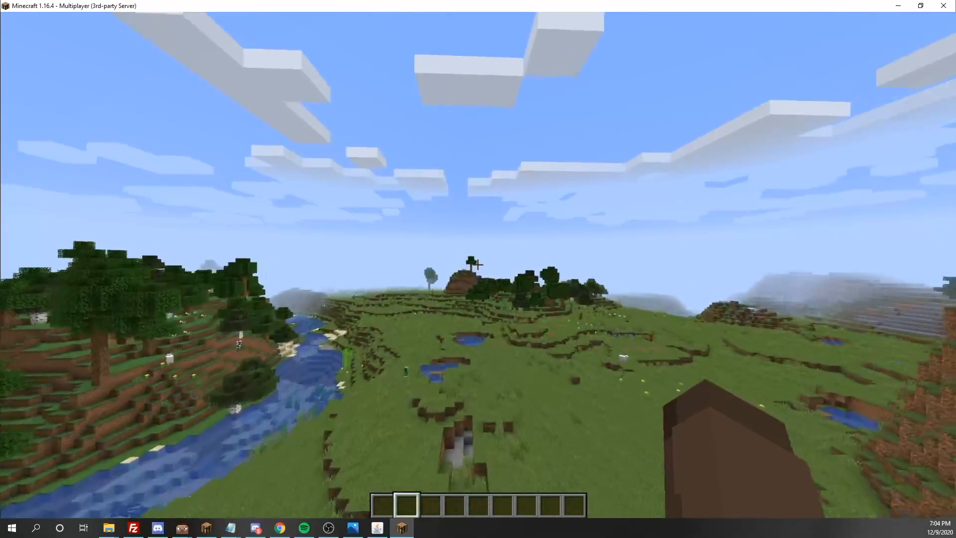
pyautogui.press('w')
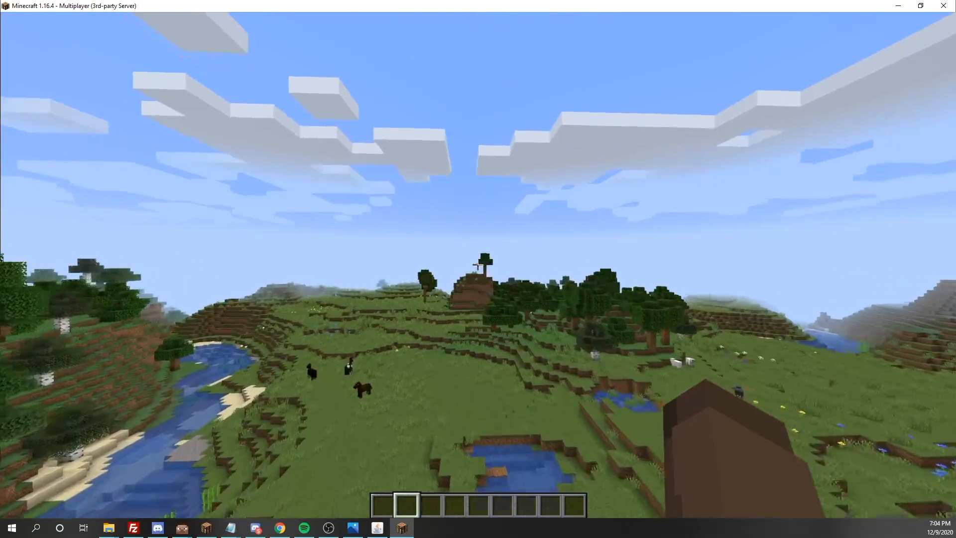
pyautogui.press('w')
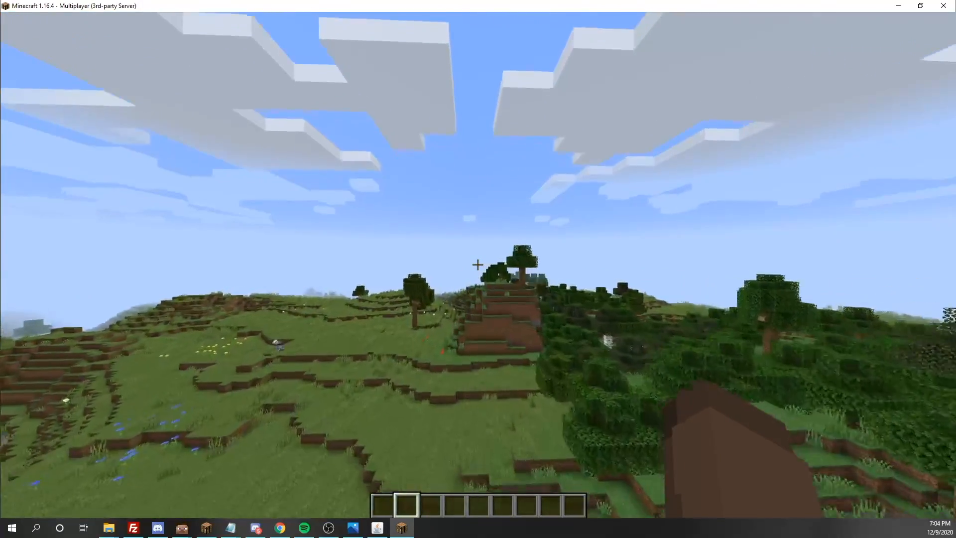
pyautogui.press('w')
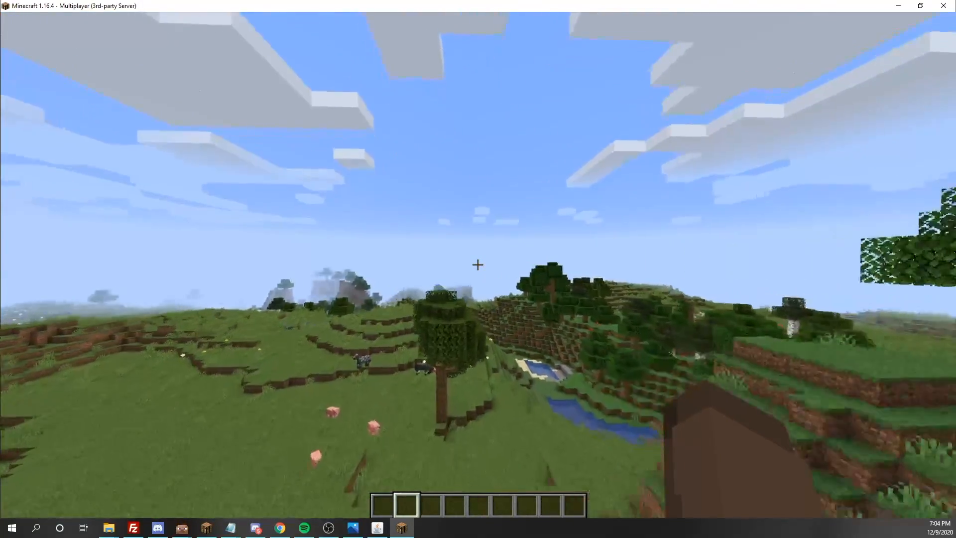
pyautogui.press('w')
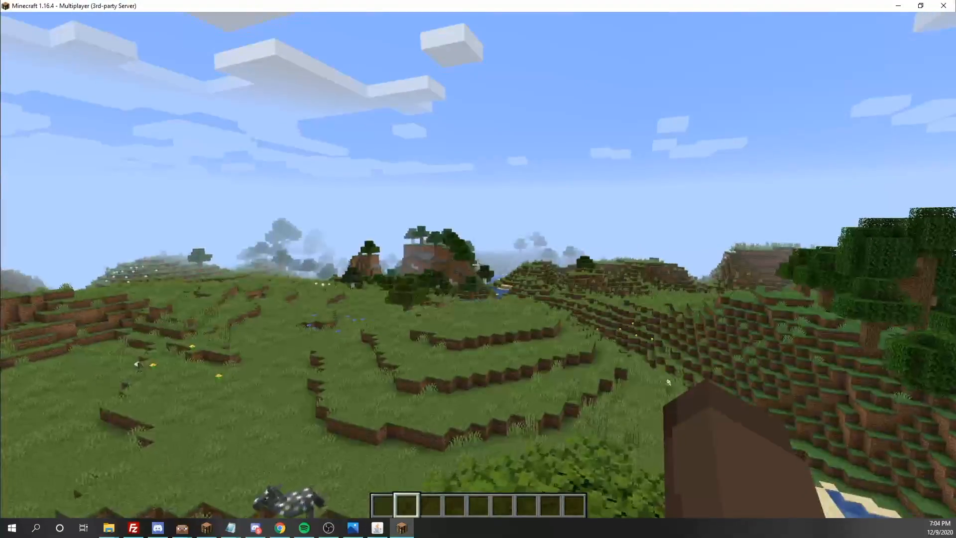
pyautogui.press('Escape')
pyautogui.press('Escape')
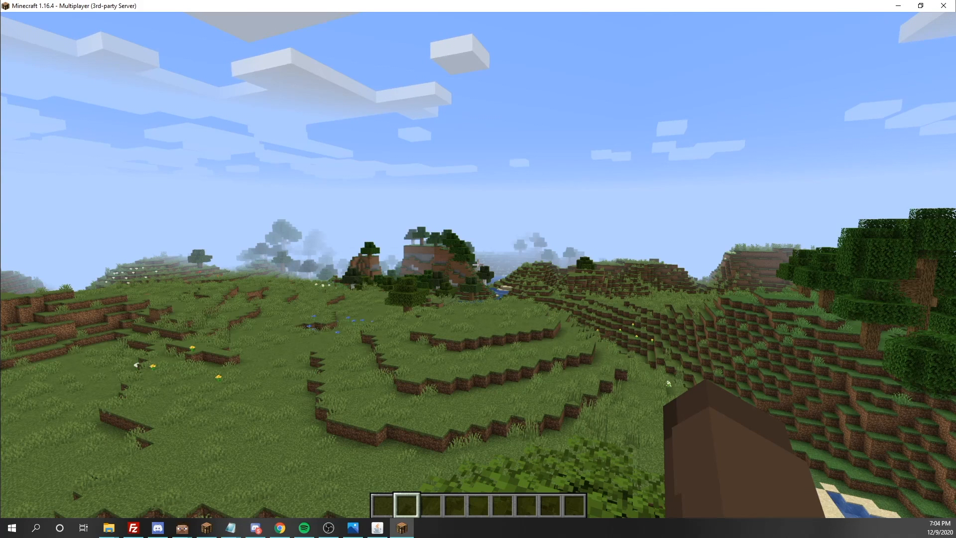
# - Browse the /lp group default subcommand suggestions in chat
pyautogui.press('/')
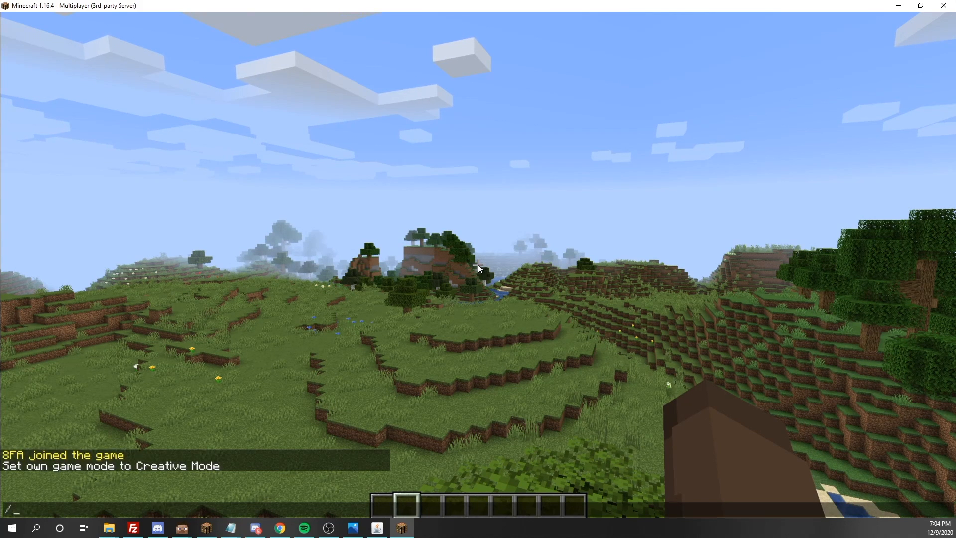
pyautogui.write('lp group ')
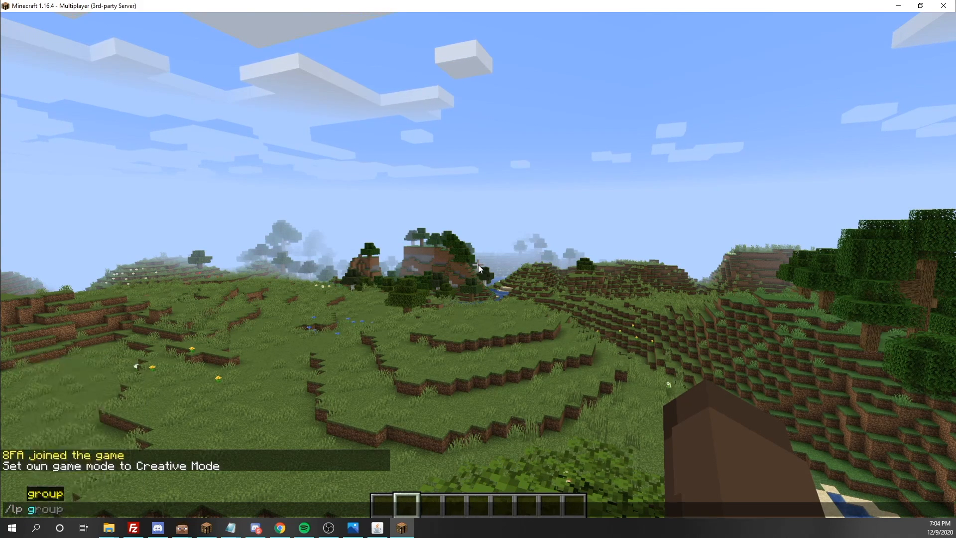
pyautogui.write('d')
pyautogui.press('Tab')
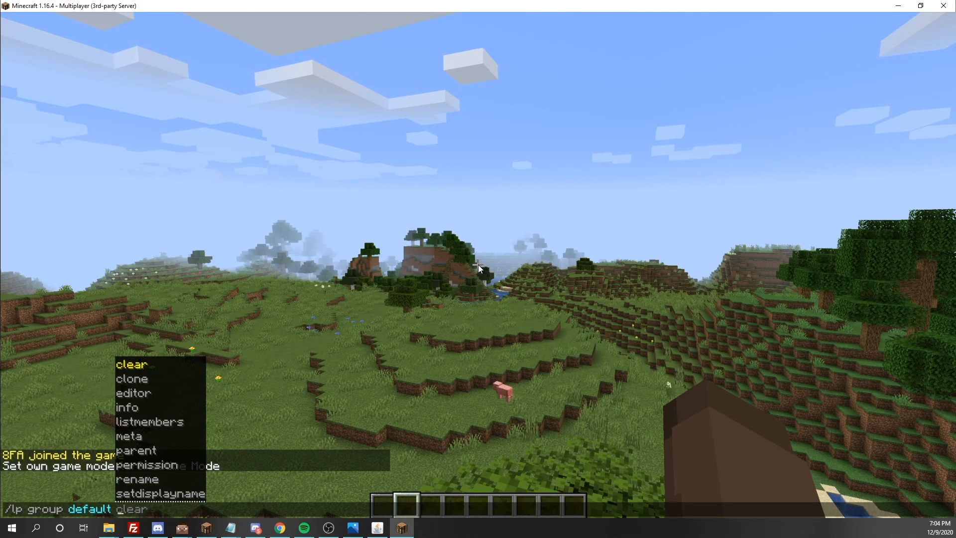
pyautogui.press('Tab')
pyautogui.press('Tab')
pyautogui.press('Tab')
pyautogui.press('Tab')
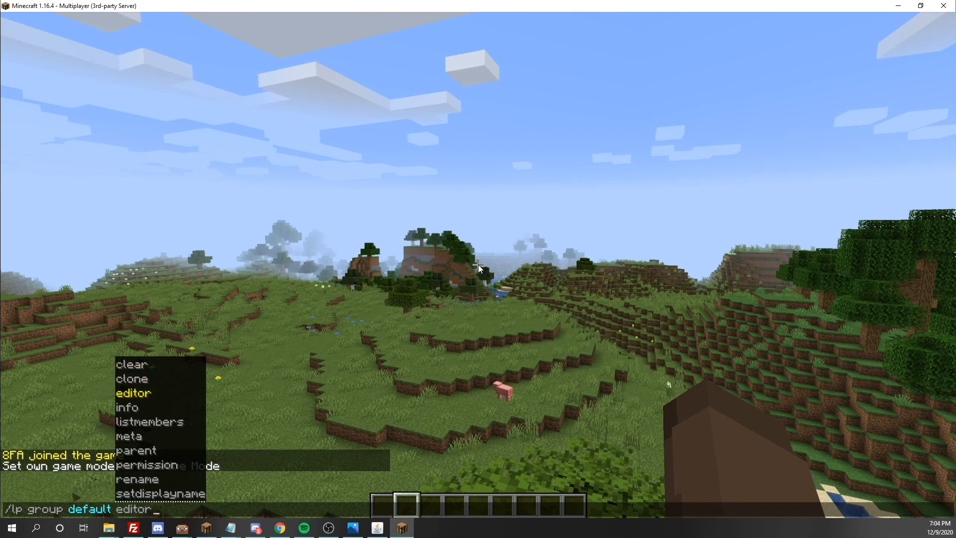
pyautogui.press('BackSpace')
pyautogui.press('BackSpace')
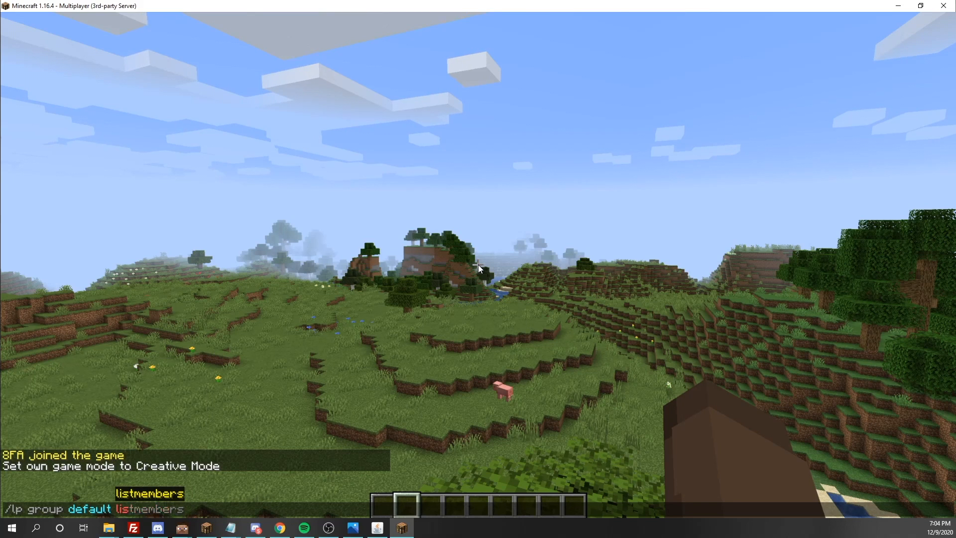
pyautogui.press('BackSpace')
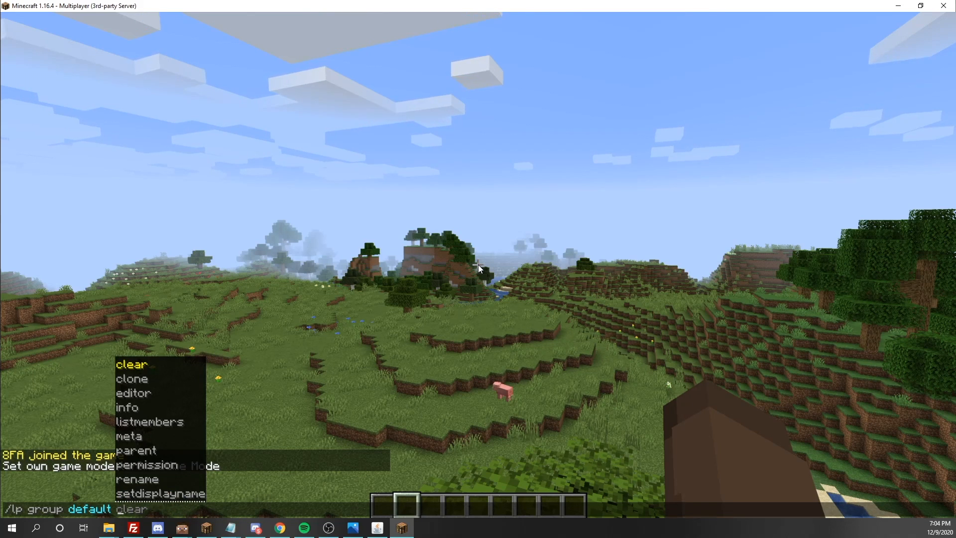
pyautogui.press('BackSpace')
pyautogui.press('BackSpace')
pyautogui.press('BackSpace')
pyautogui.press('BackSpace')
pyautogui.press('BackSpace')
pyautogui.press('BackSpace')
pyautogui.press('BackSpace')
pyautogui.write('p')
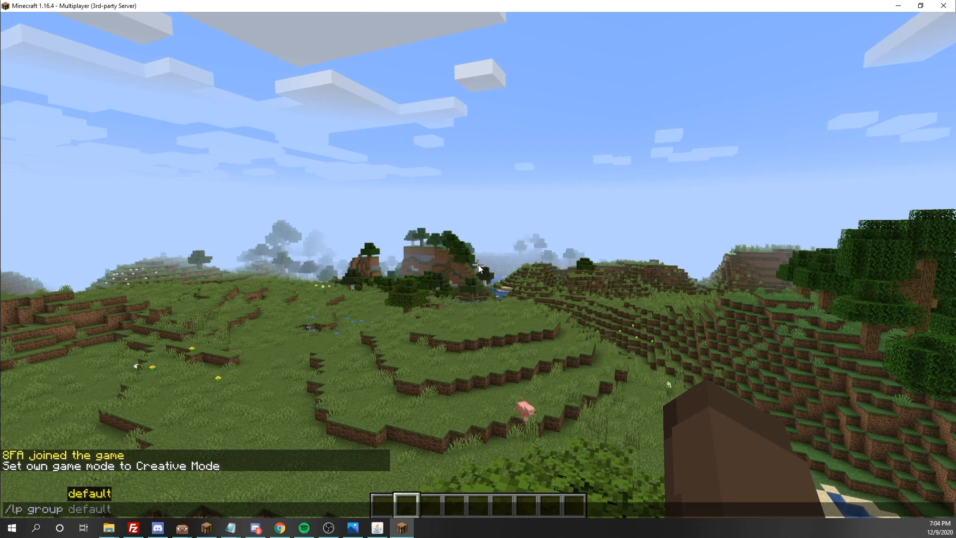
pyautogui.press('Tab')
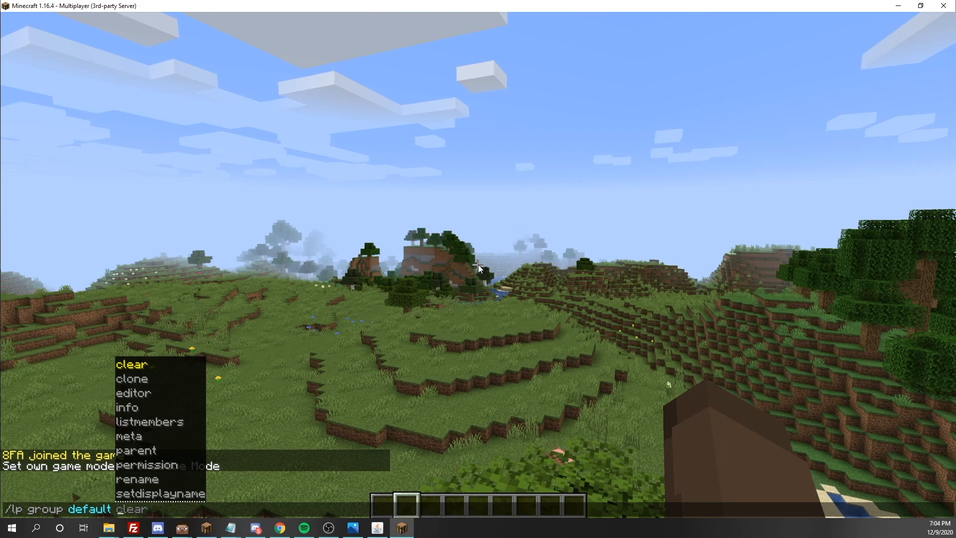
pyautogui.press('Tab')
pyautogui.press('Tab')
pyautogui.press('Tab')
pyautogui.press('Tab')
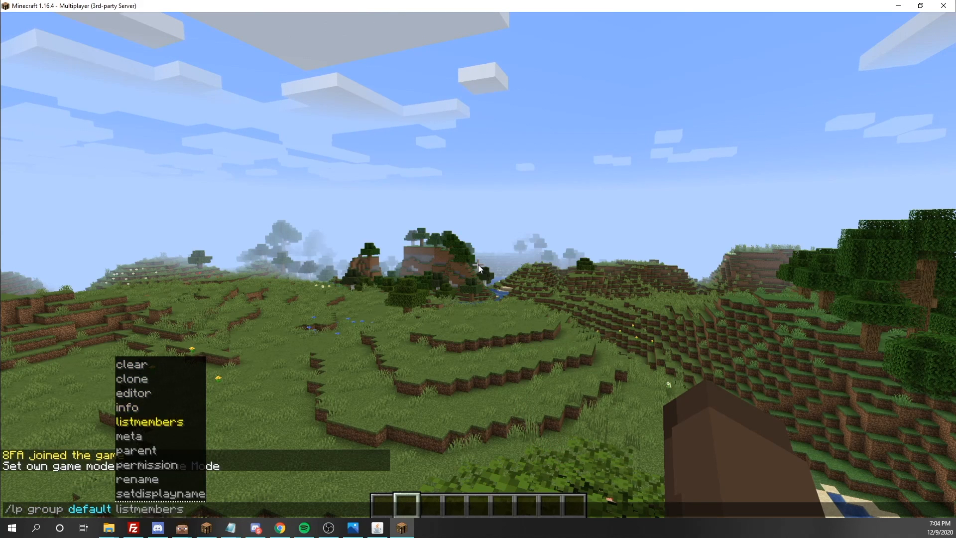
pyautogui.press('Tab')
# - Add the player to the default group with /lp user <player> parent add default
pyautogui.press('BackSpace')
pyautogui.press('BackSpace')
pyautogui.press('BackSpace')
pyautogui.press('BackSpace')
pyautogui.press('BackSpace')
pyautogui.press('BackSpace')
pyautogui.press('BackSpace')
pyautogui.press('BackSpace')
pyautogui.press('BackSpace')
pyautogui.press('BackSpace')
pyautogui.press('BackSpace')
pyautogui.press('BackSpace')
pyautogui.press('BackSpace')
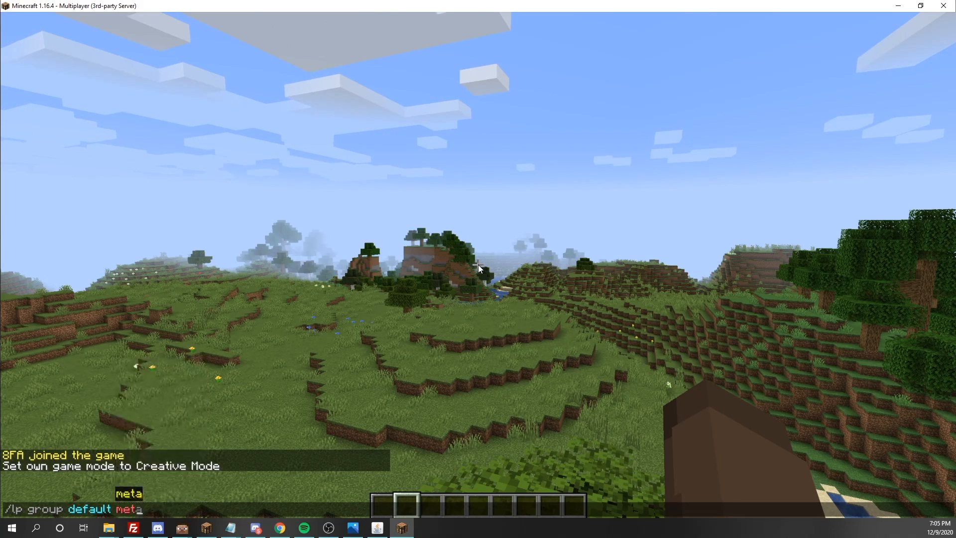
pyautogui.press('BackSpace')
pyautogui.press('BackSpace')
pyautogui.press('BackSpace')
pyautogui.press('BackSpace')
pyautogui.press('BackSpace')
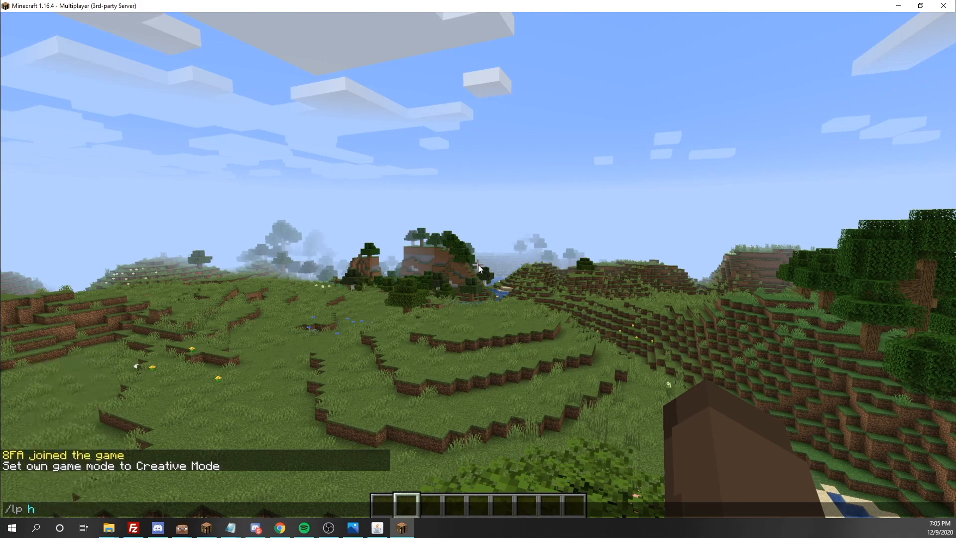
pyautogui.write('g')
pyautogui.press('Tab')
pyautogui.press('BackSpace')
pyautogui.press('BackSpace')
pyautogui.press('BackSpace')
pyautogui.press('BackSpace')
pyautogui.press('BackSpace')
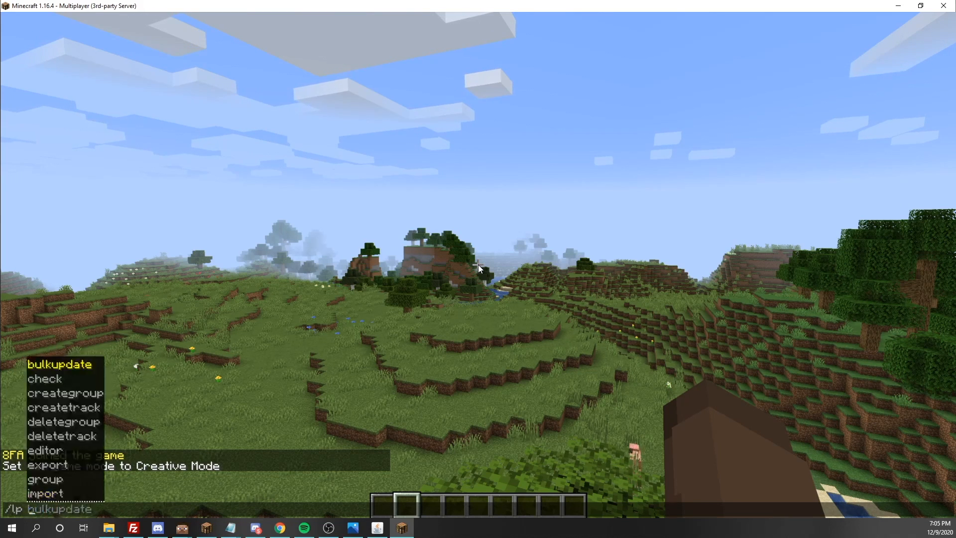
pyautogui.write('user ')
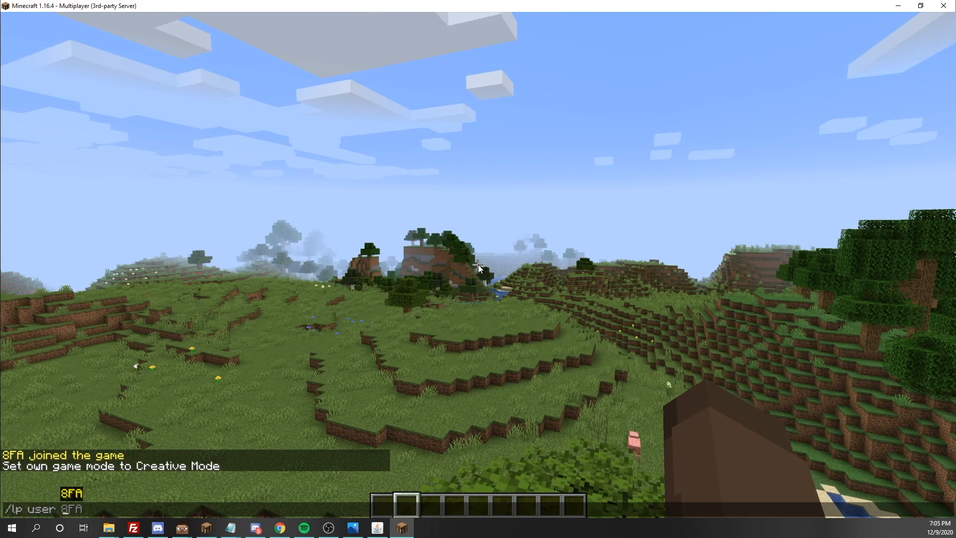
pyautogui.write('8FA p')
pyautogui.press('Tab')
pyautogui.press('Tab')
pyautogui.hotkey('shift', 'Tab')
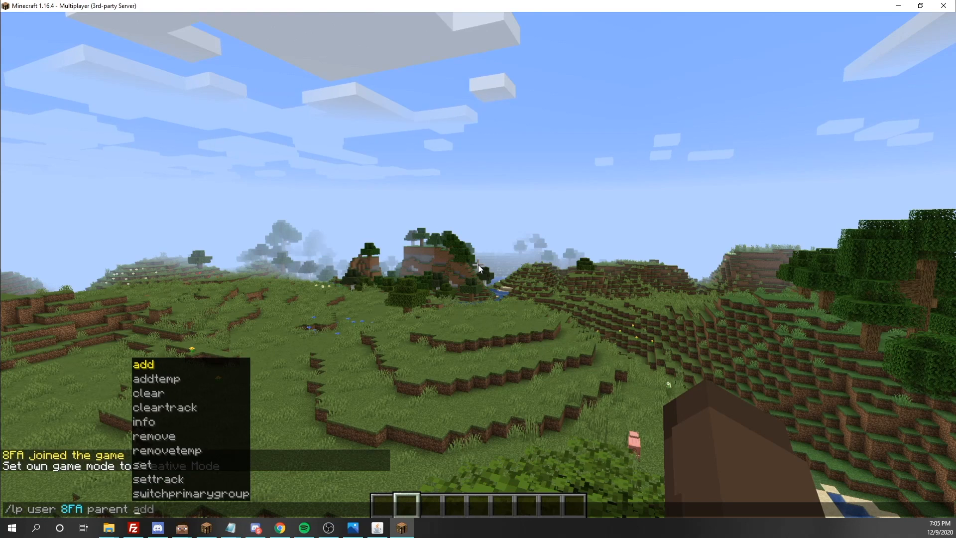
pyautogui.write('add')
pyautogui.press('Tab')
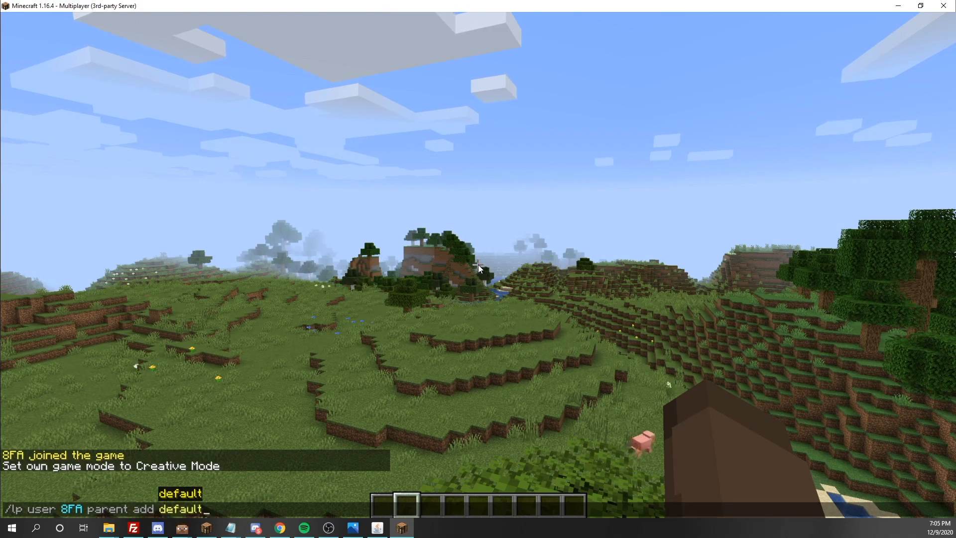
pyautogui.press('Return')
# - Walk the player forward across the grass
pyautogui.press('w')
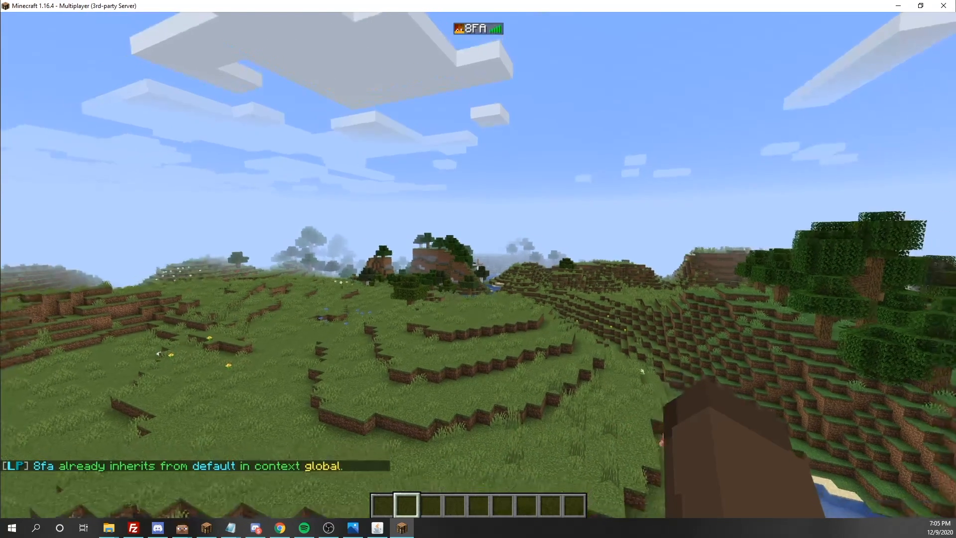
pyautogui.press('w')
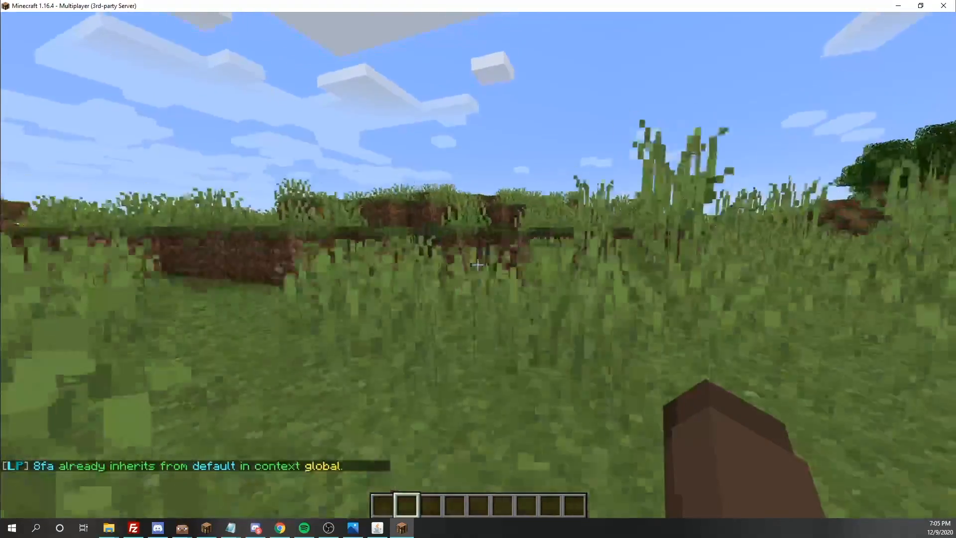
pyautogui.press('w')
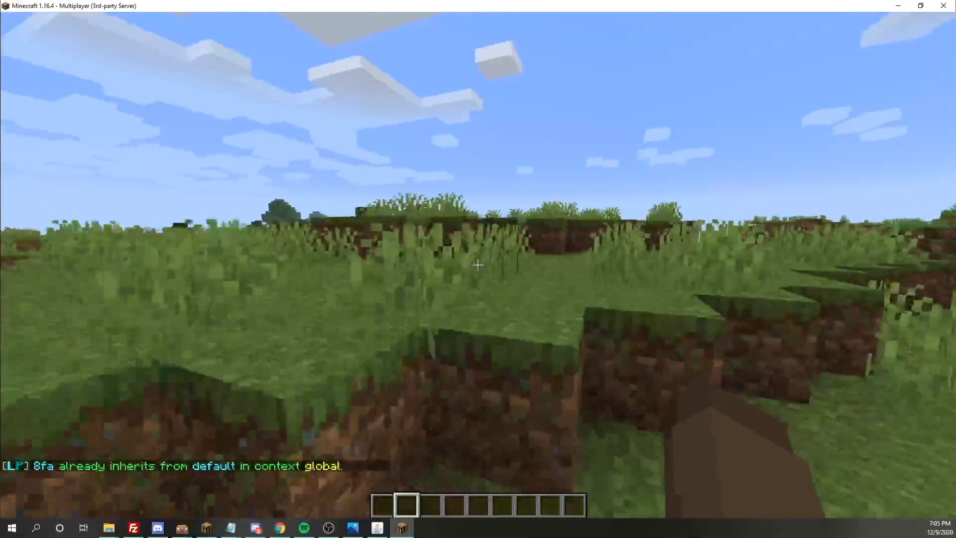
pyautogui.press('w')
# - Run /lp user <player> parent info to list the player's parent groups
pyautogui.press('/')
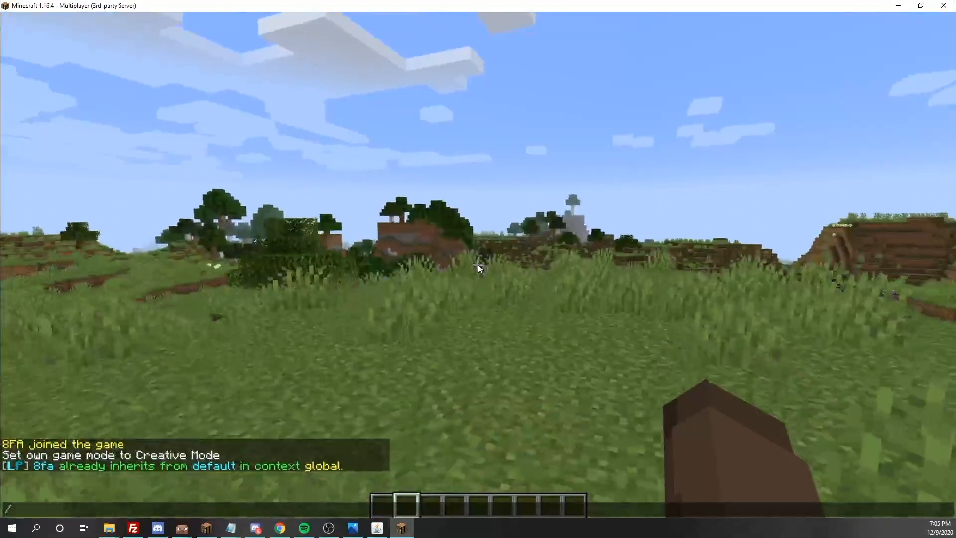
pyautogui.write('lp user')
pyautogui.press('Tab')
pyautogui.write('p')
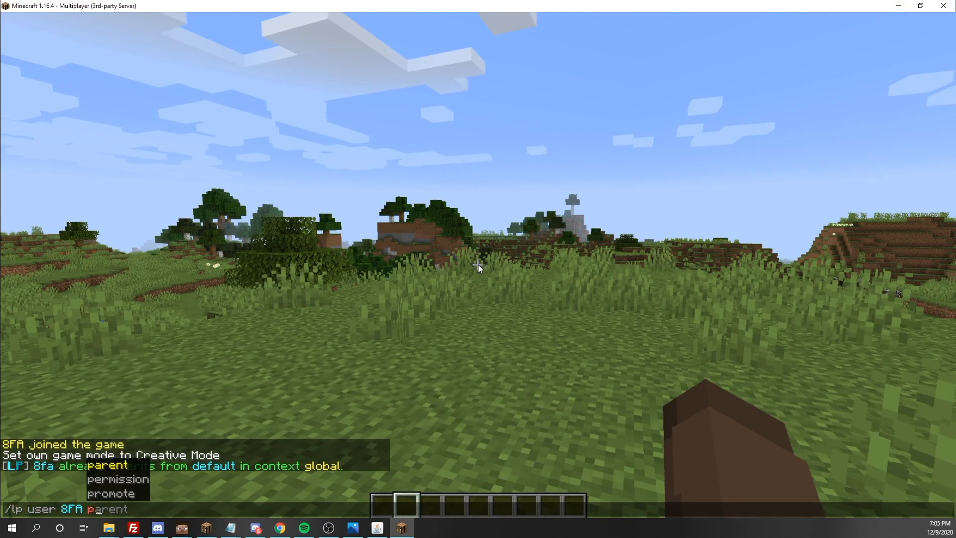
pyautogui.press('Tab')
pyautogui.press('BackSpace')
pyautogui.press('BackSpace')
pyautogui.press('BackSpace')
pyautogui.write('info')
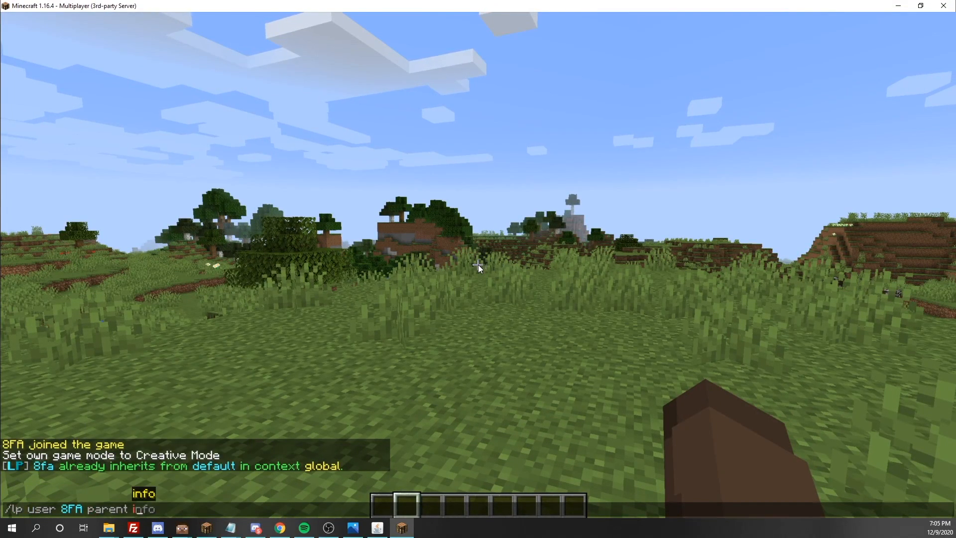
pyautogui.press('Return')
pyautogui.press('/')
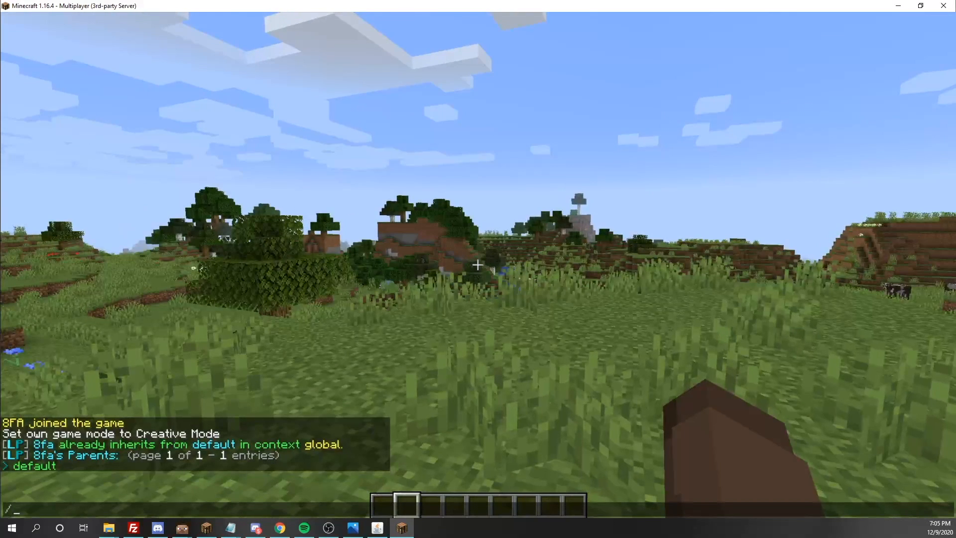
# - Remove the player's default parent using the '> default' chat entry
pyautogui.click(46, 466)
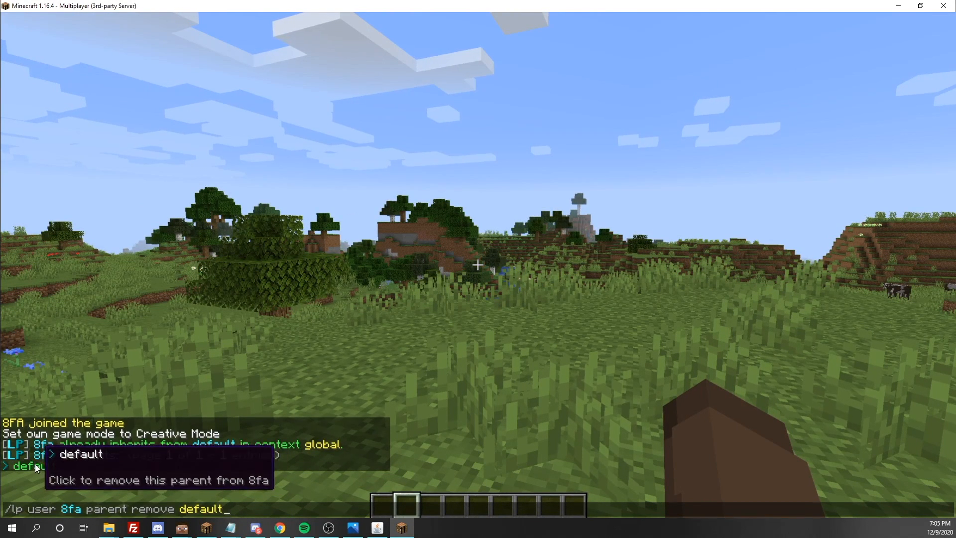
pyautogui.press('Escape')
pyautogui.press('/')
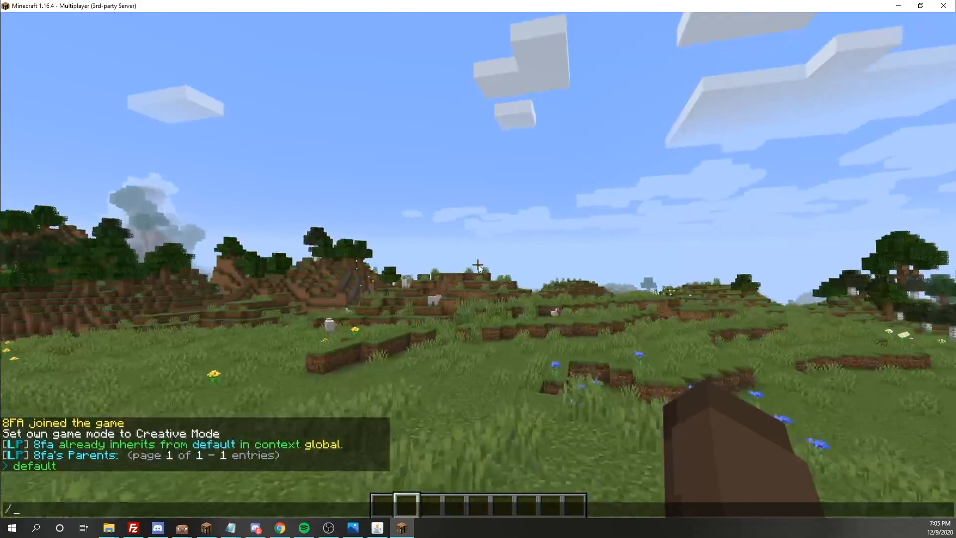
pyautogui.click(48, 466)
pyautogui.press('Return')
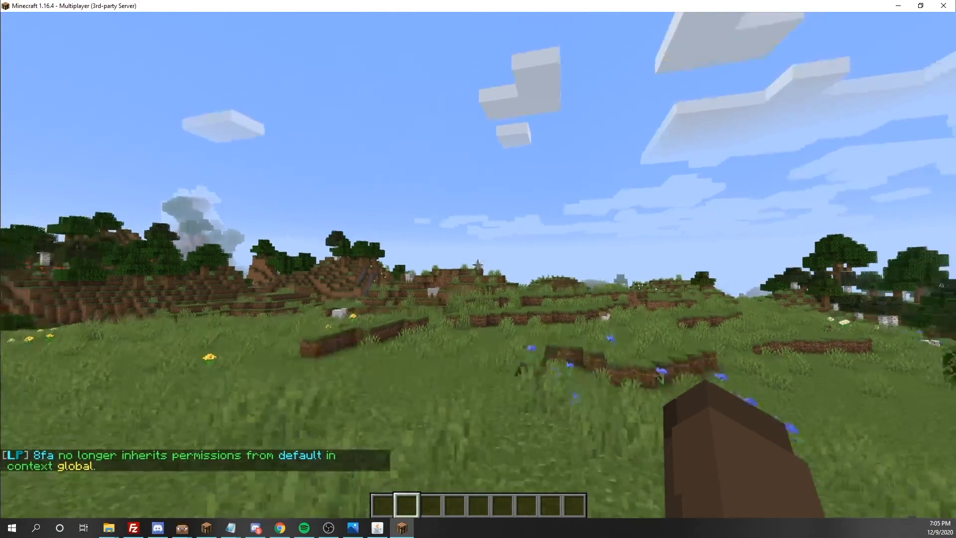
pyautogui.press('w')
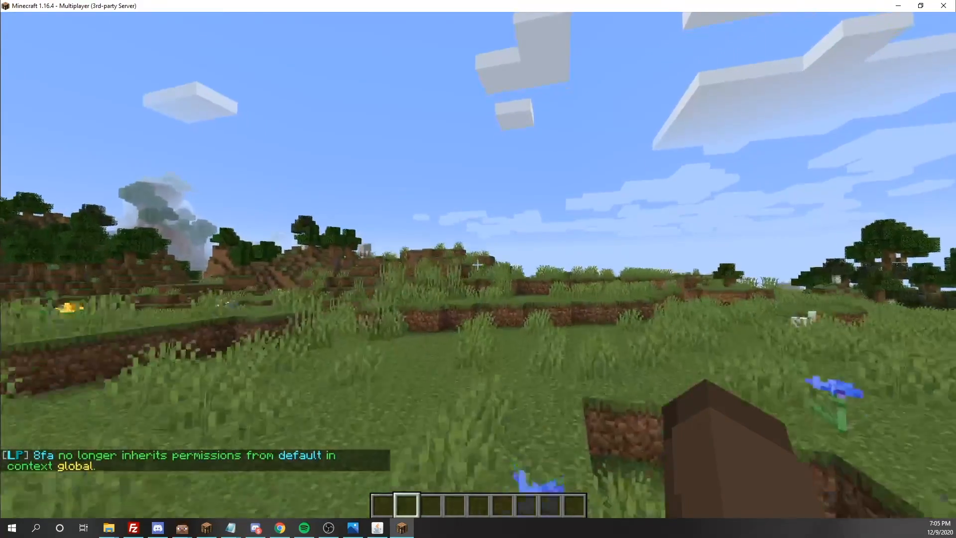
pyautogui.press('w')
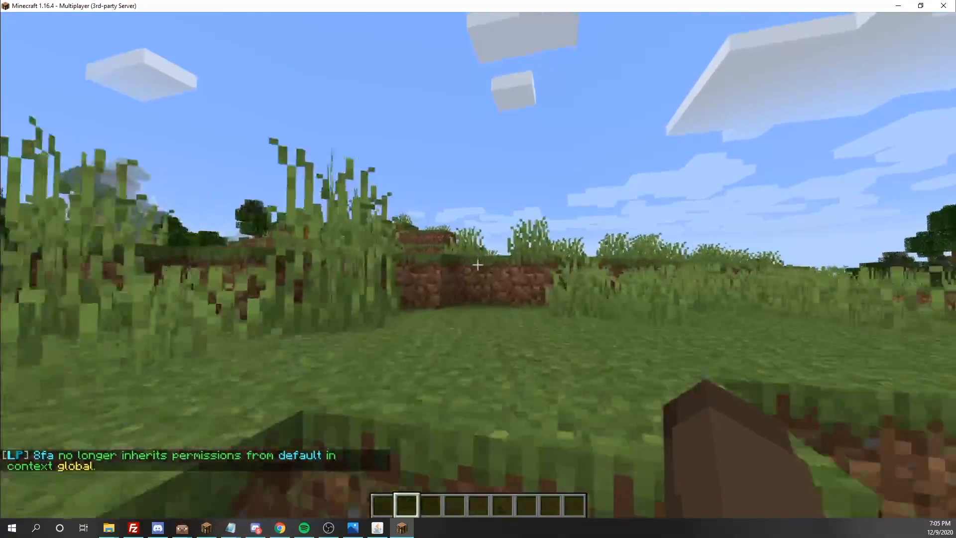
pyautogui.press('w')
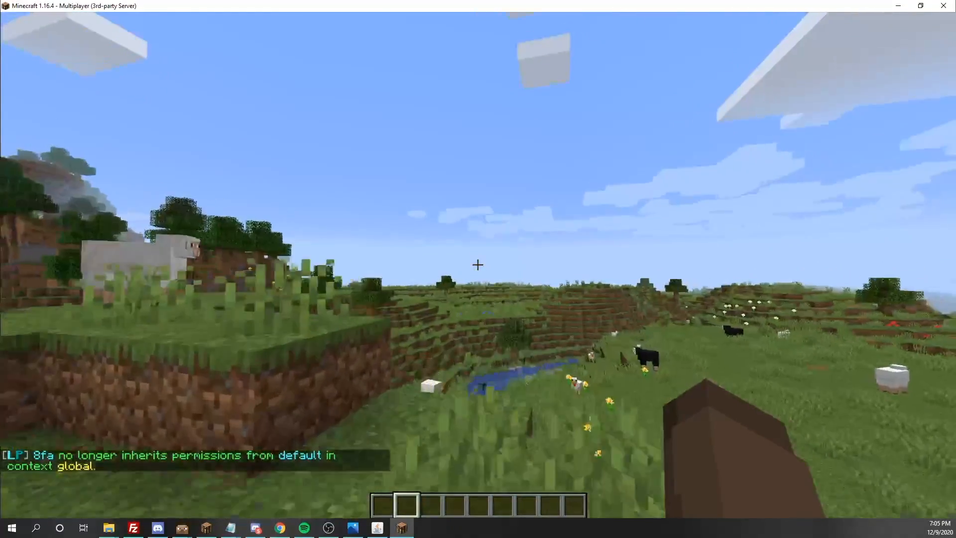
# - Run /lp editor and open the generated web editor link
pyautogui.press('/')
pyautogui.write('lp editor')
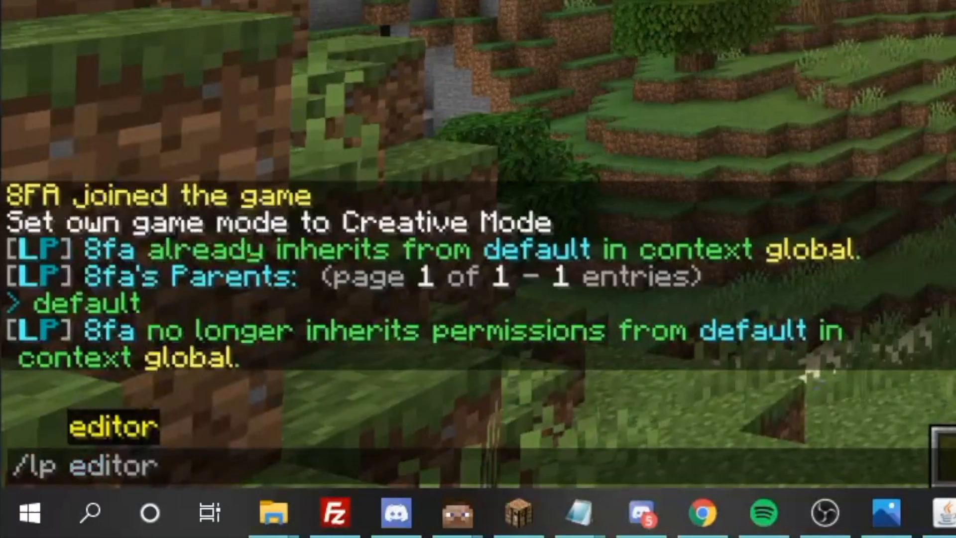
pyautogui.press('Return')
pyautogui.press('/')
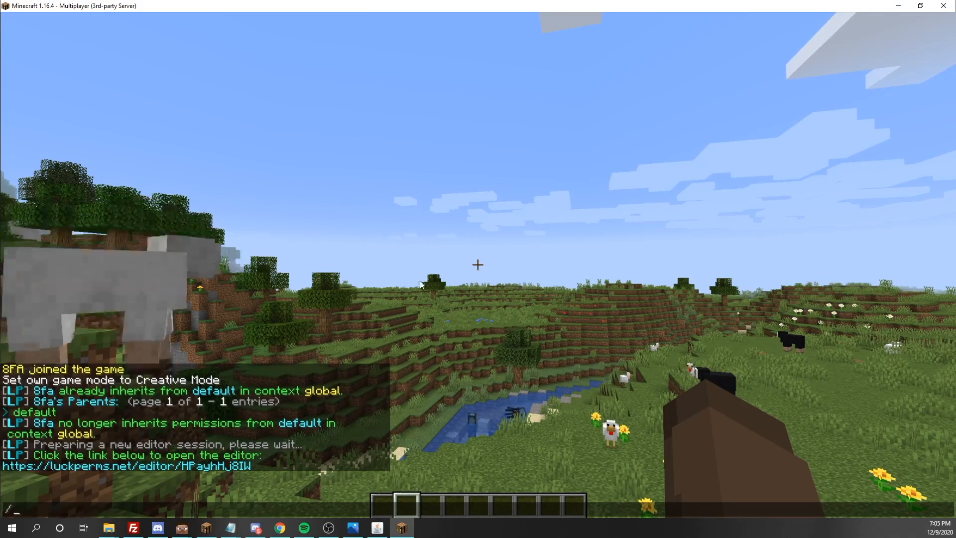
pyautogui.click(178, 465)
# - Confirm the editor site, maximize Chrome, and open the player's page showing group.default
pyautogui.click(349, 214)
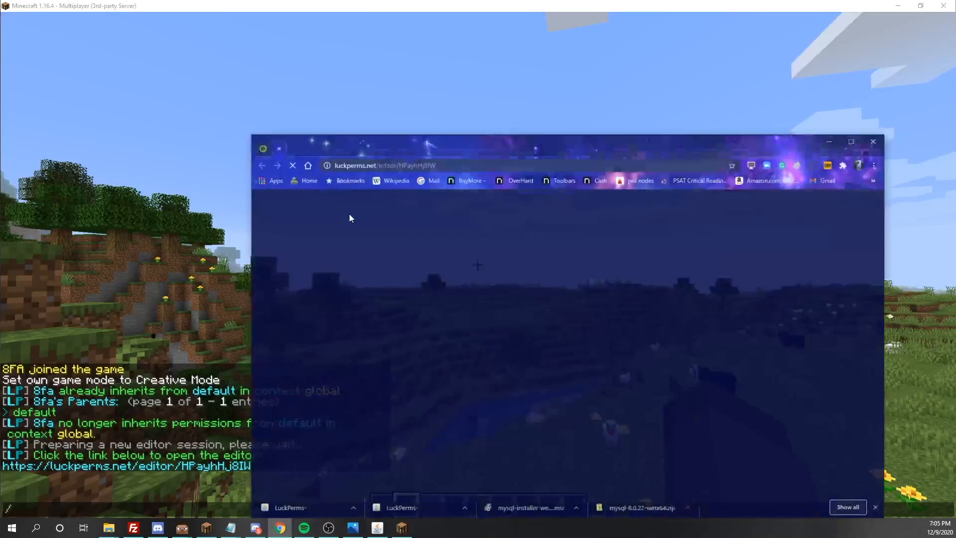
pyautogui.moveTo(666, 132); pyautogui.dragTo(566, 0)
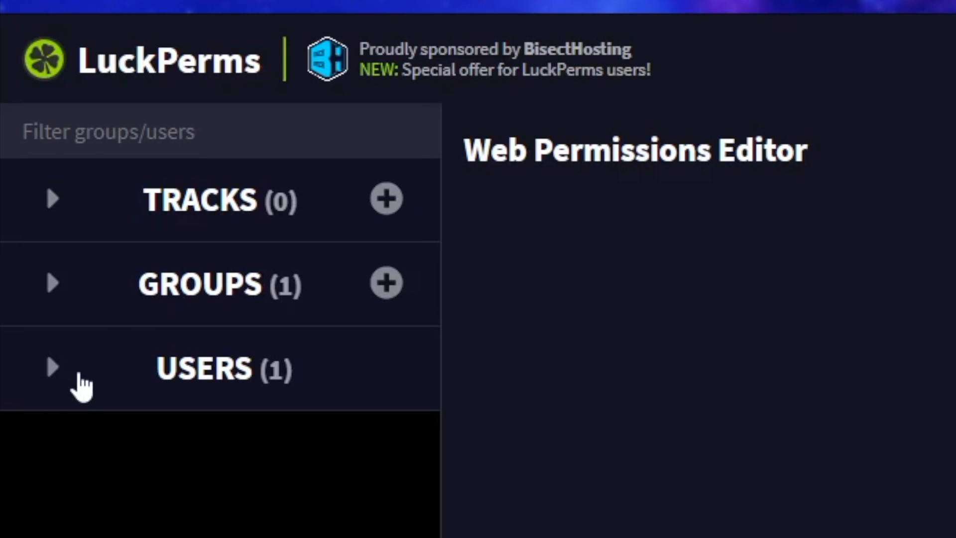
pyautogui.click(30, 184)
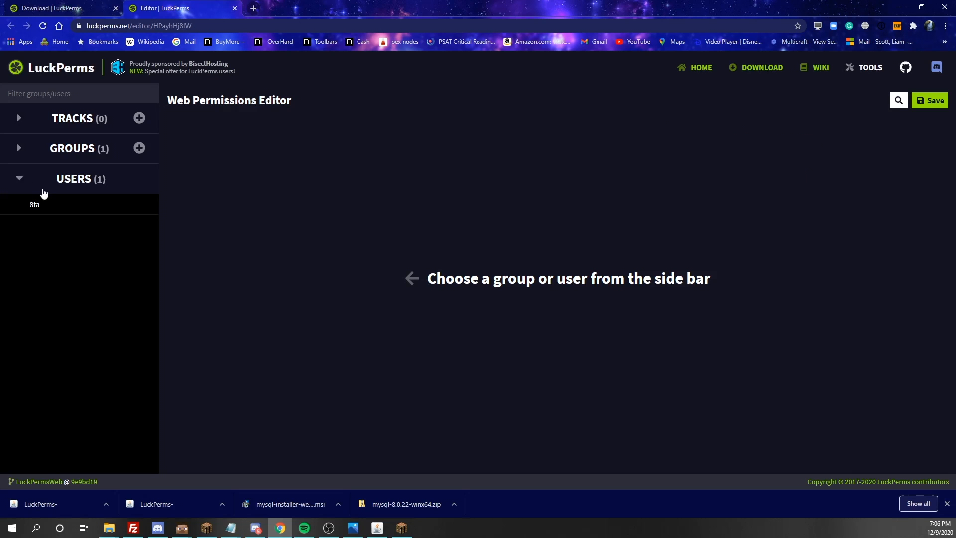
pyautogui.click(44, 210)
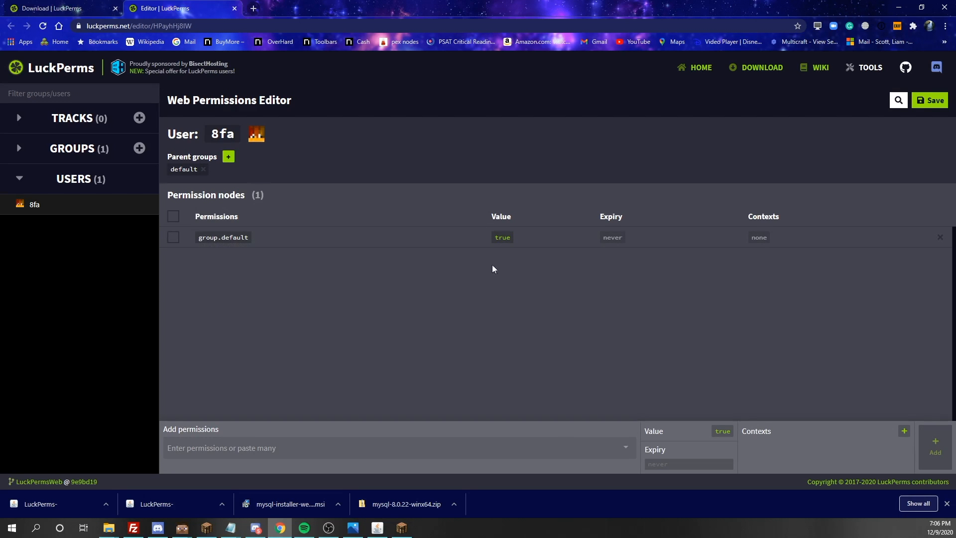
pyautogui.click(225, 242)
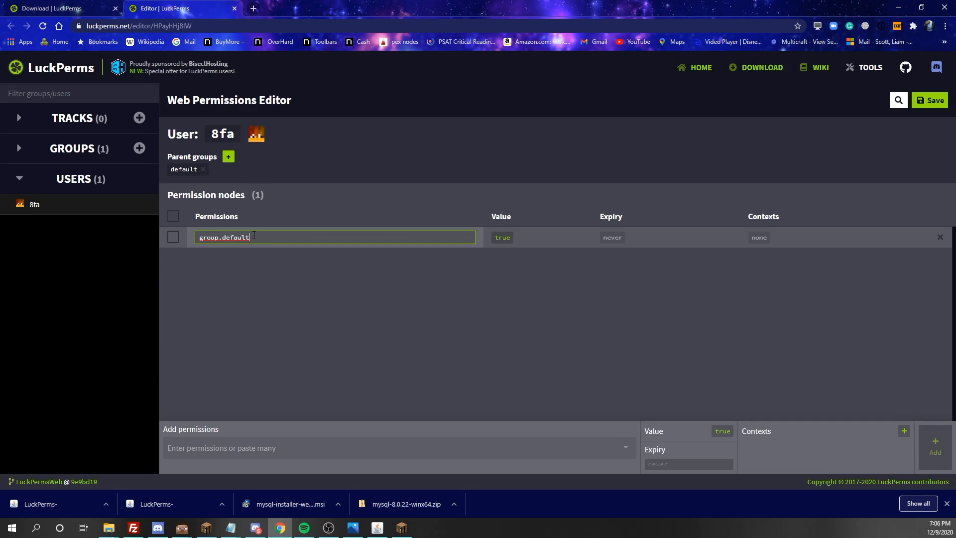
pyautogui.click(217, 268)
# - Look at the default group, then return to the player's user page
pyautogui.click(22, 150)
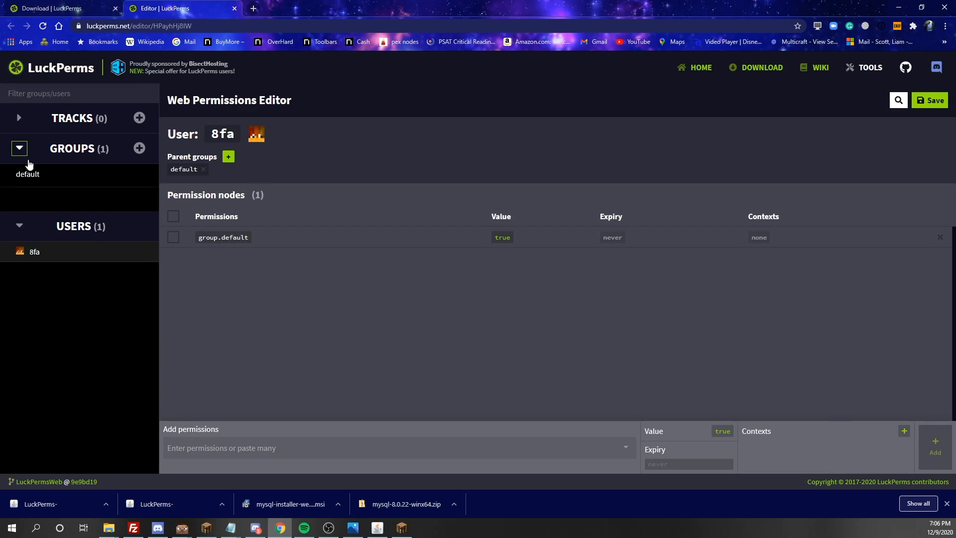
pyautogui.click(39, 178)
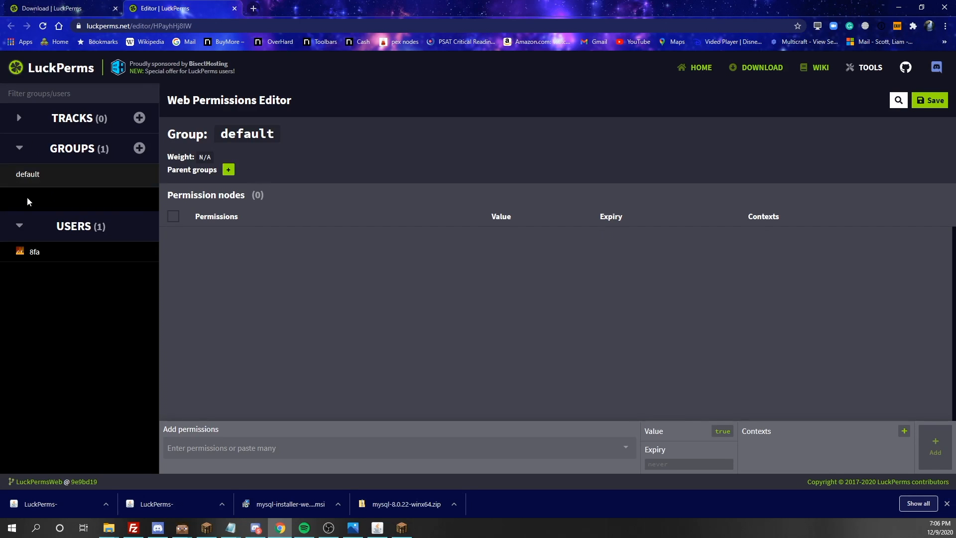
pyautogui.click(31, 237)
pyautogui.click(31, 254)
pyautogui.click(49, 156)
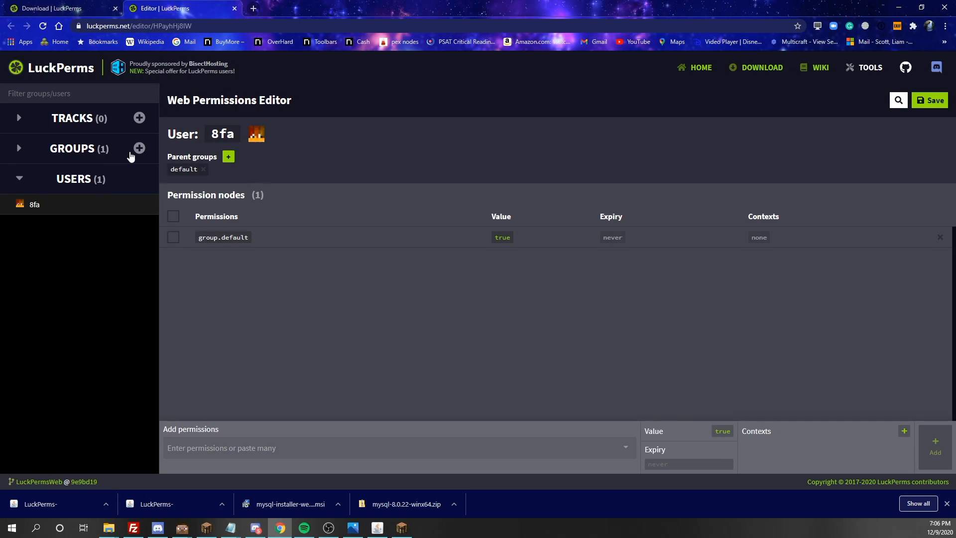
# - Add a group named 'owner' with weight 100 and Parent set to None
pyautogui.click(137, 154)
pyautogui.click(370, 238)
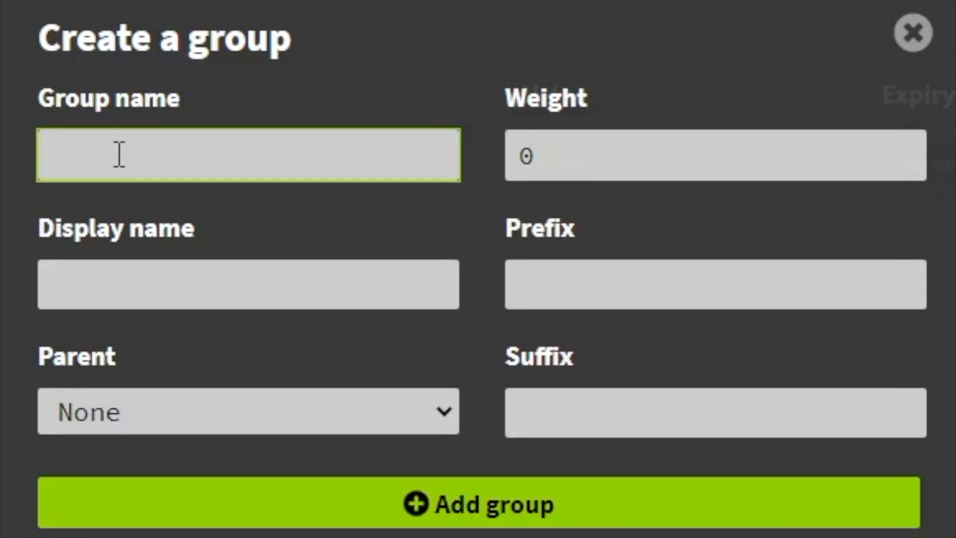
pyautogui.write('owner')
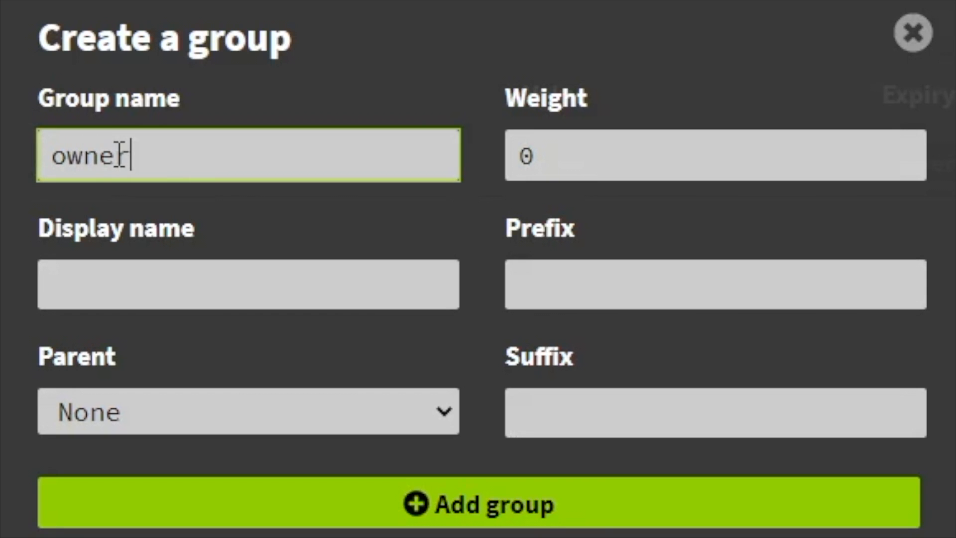
pyautogui.click(557, 173)
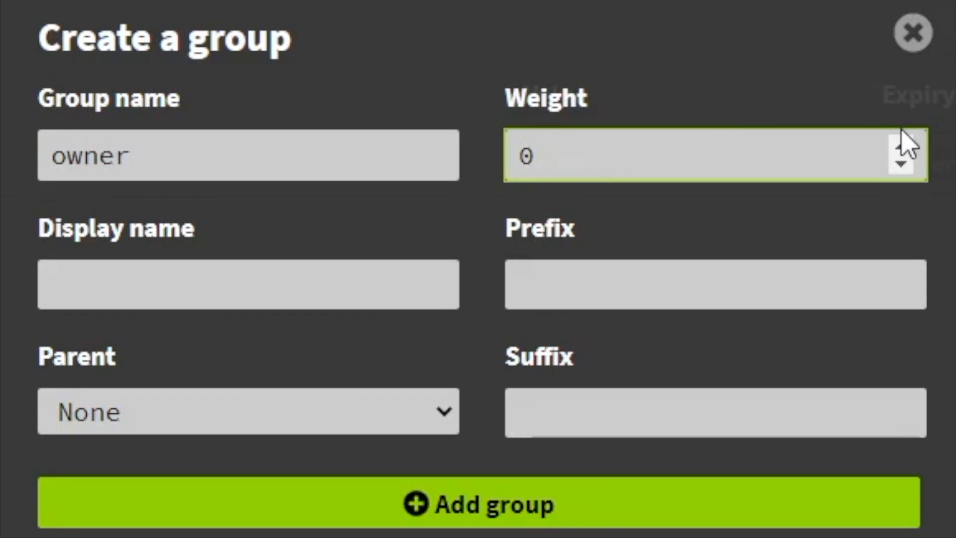
pyautogui.press('BackSpace')
pyautogui.write('1000')
pyautogui.press('BackSpace')
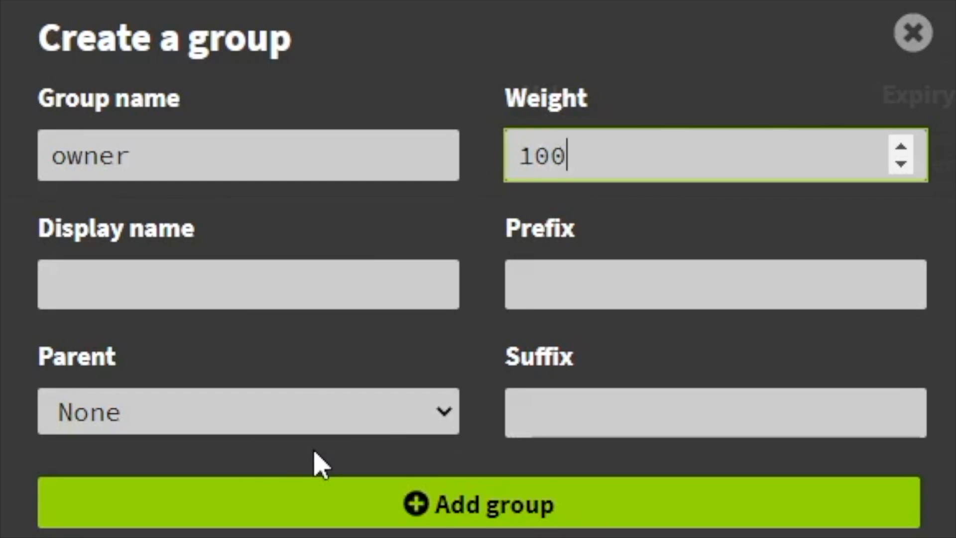
pyautogui.click(376, 424)
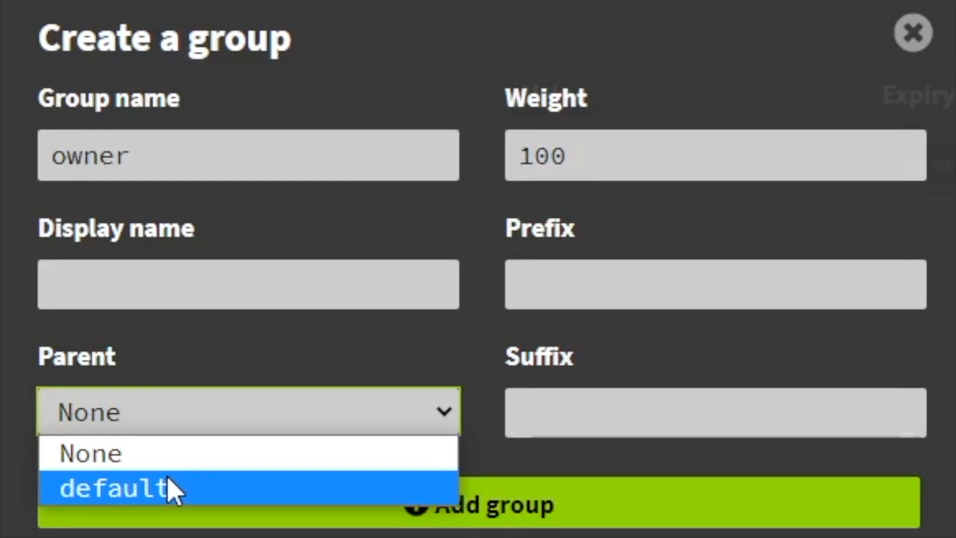
pyautogui.click(209, 452)
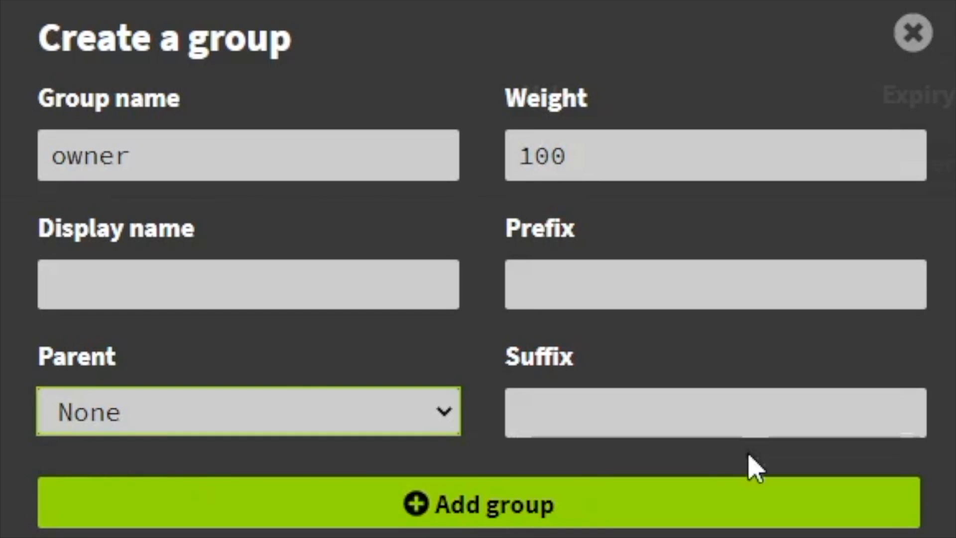
pyautogui.click(503, 508)
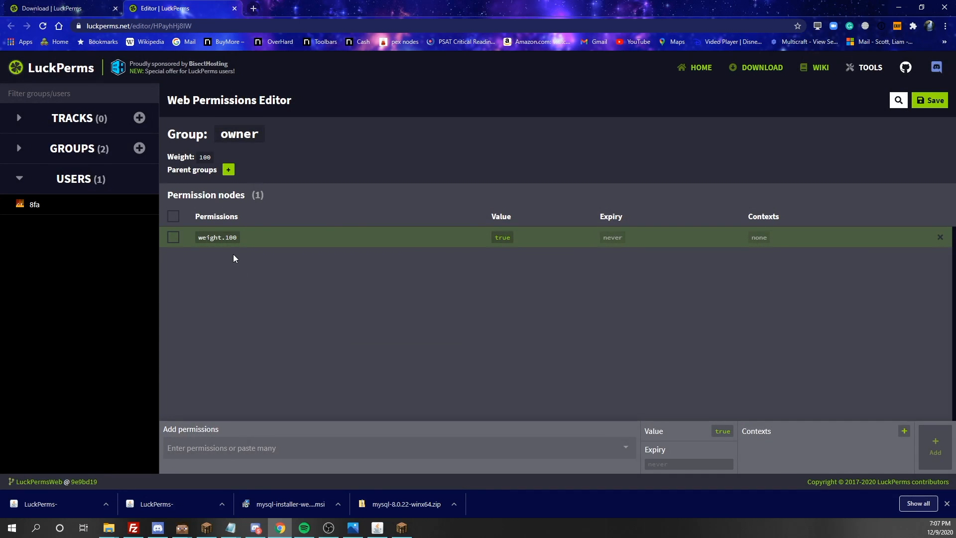
pyautogui.click(237, 238)
pyautogui.moveTo(256, 240); pyautogui.dragTo(162, 239)
pyautogui.hotkey('ctrl', 'c')
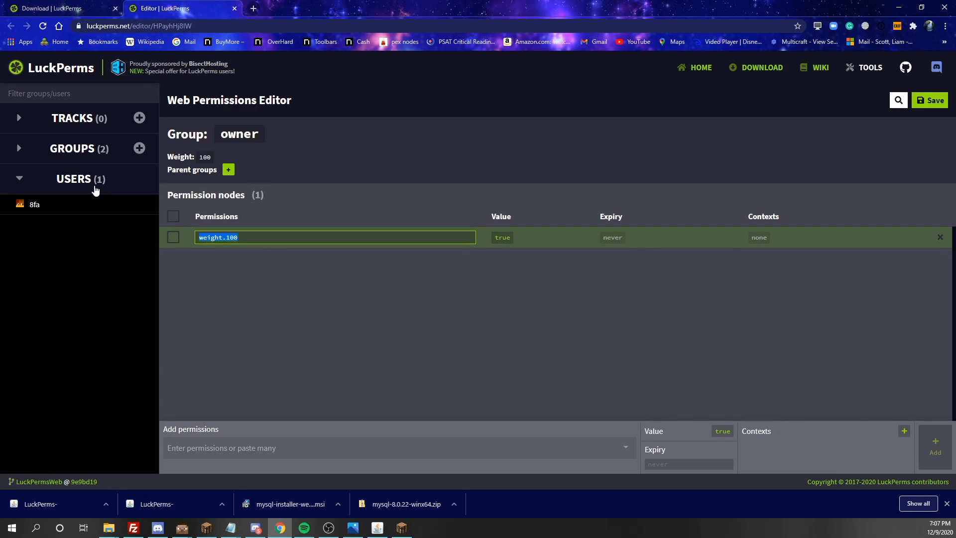
pyautogui.press('Return')
pyautogui.click(21, 154)
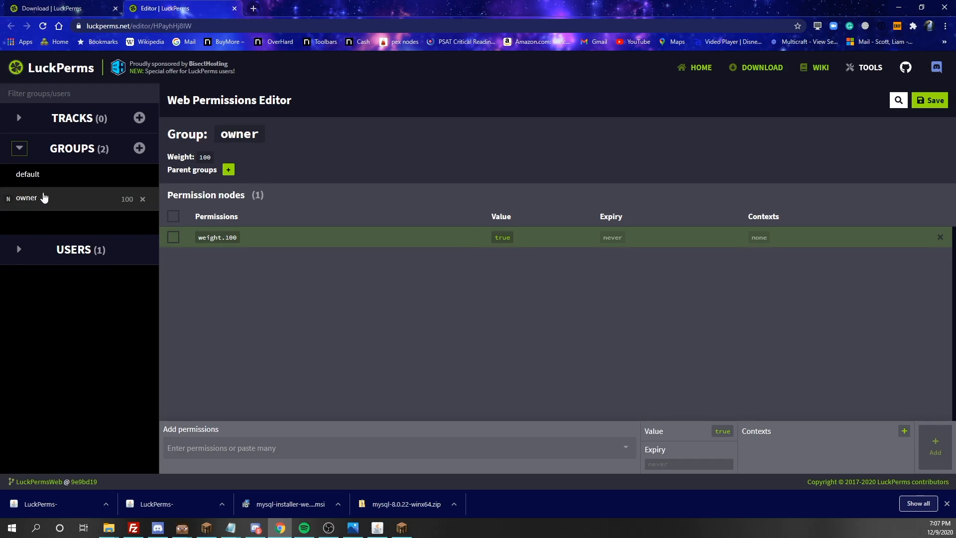
pyautogui.click(46, 183)
pyautogui.click(192, 438)
pyautogui.hotkey('ctrl', 'v')
pyautogui.press('BackSpace')
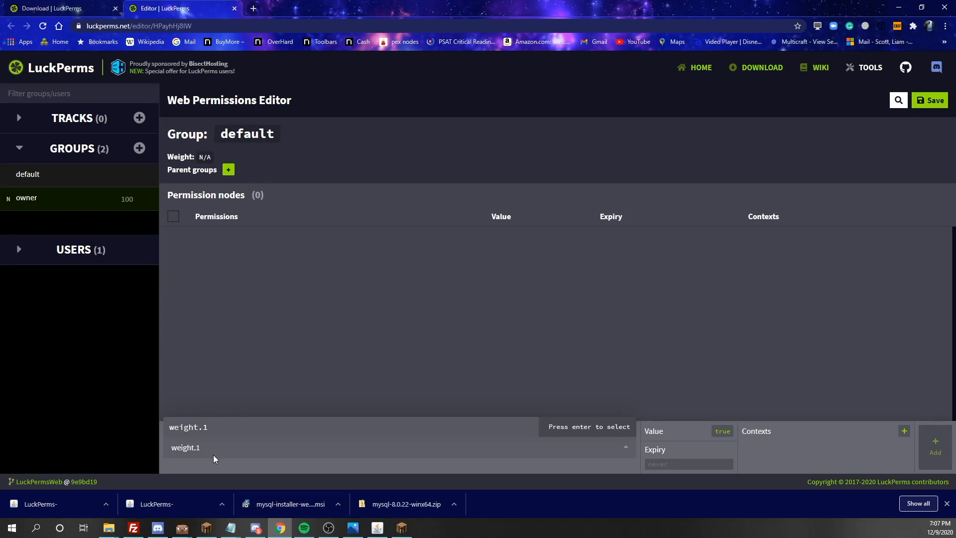
pyautogui.press('Return')
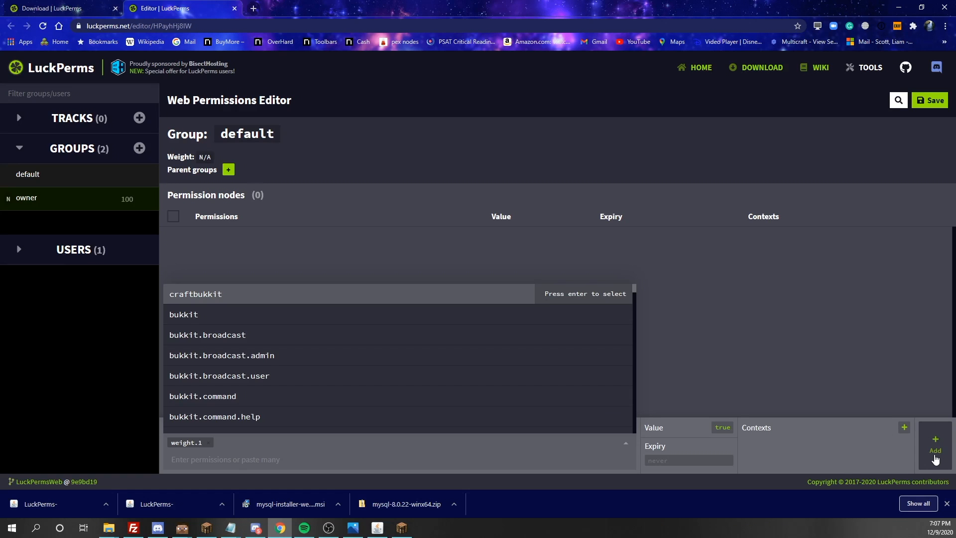
pyautogui.click(935, 455)
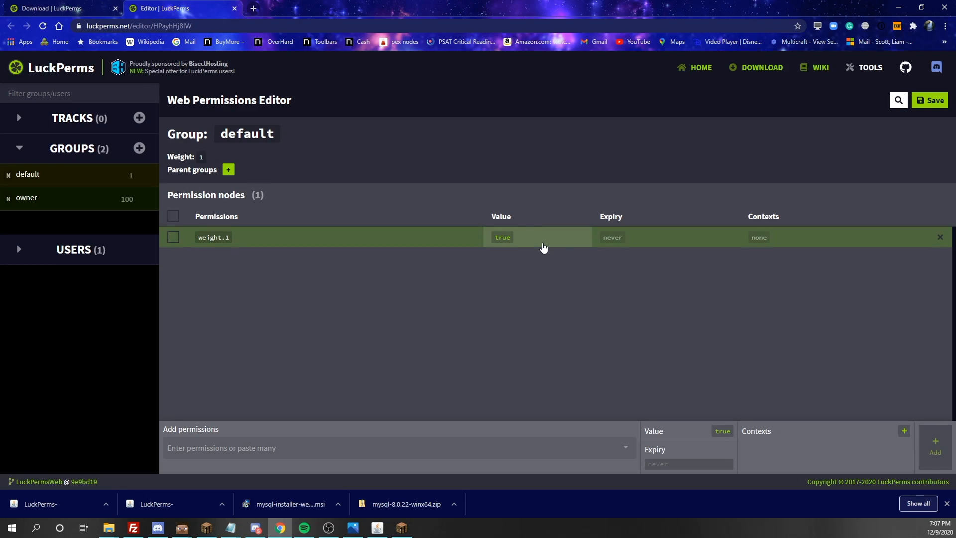
# - Give weight.1 a December 10 expiry and a world=world context
pyautogui.click(607, 238)
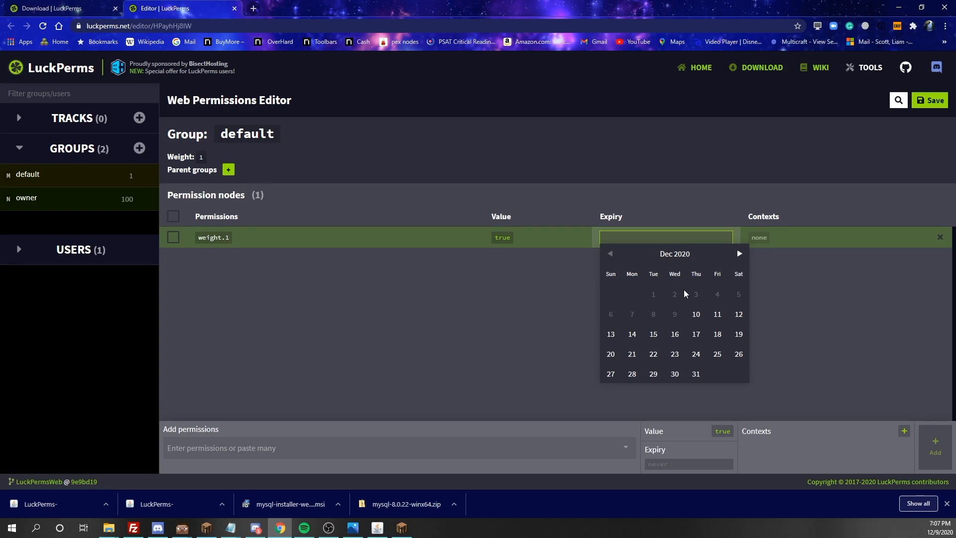
pyautogui.click(694, 312)
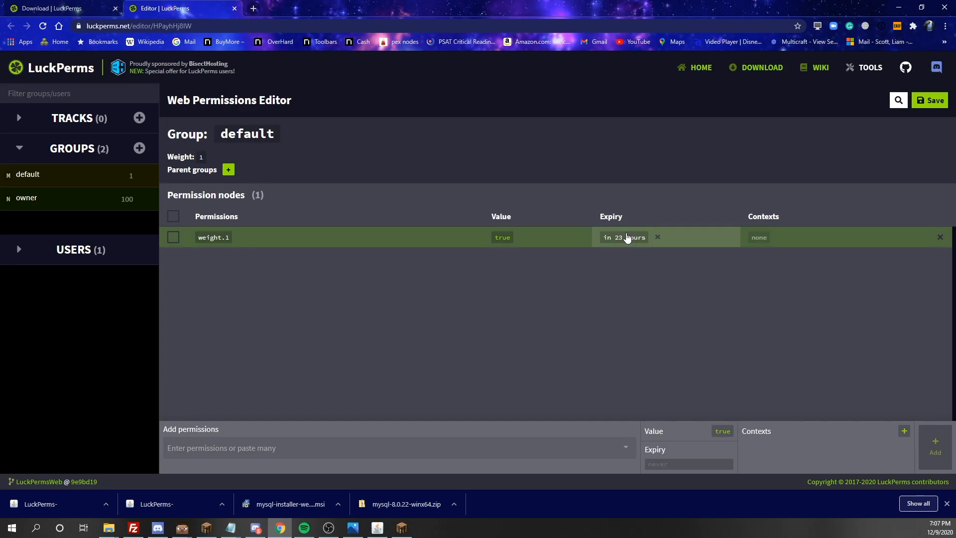
pyautogui.click(752, 240)
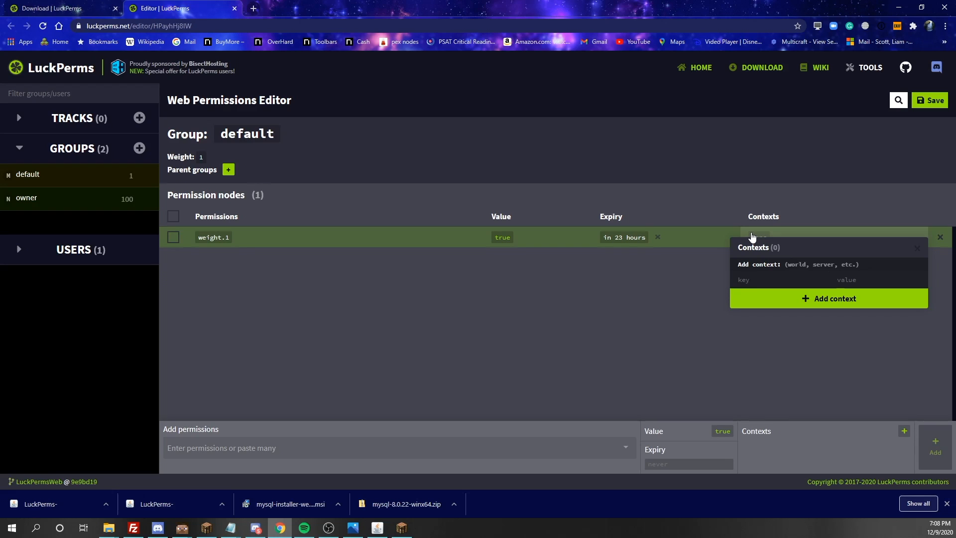
pyautogui.click(774, 280)
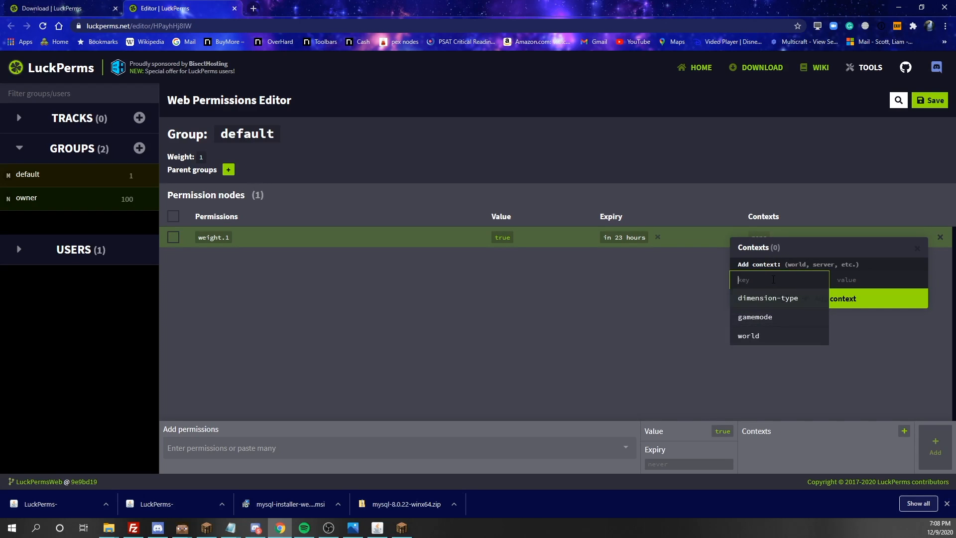
pyautogui.click(769, 334)
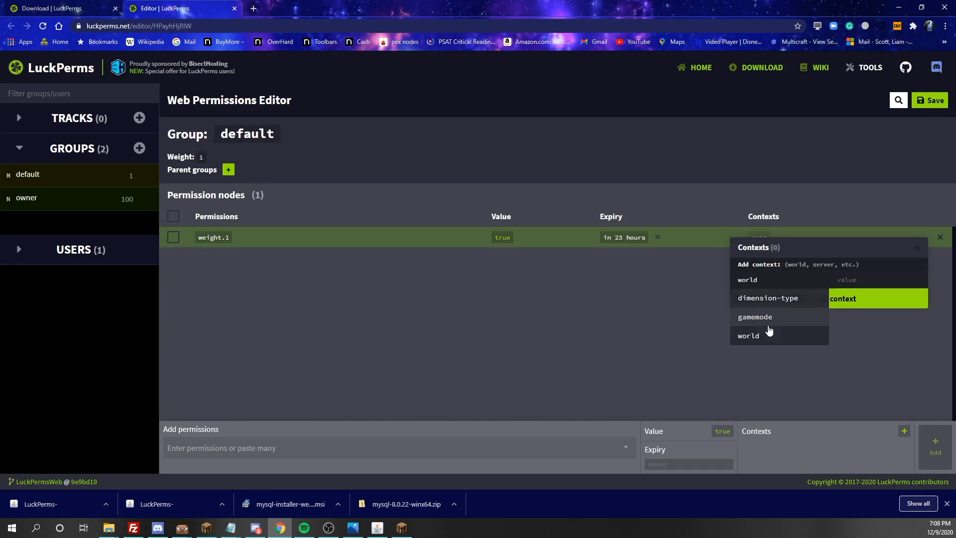
pyautogui.click(854, 281)
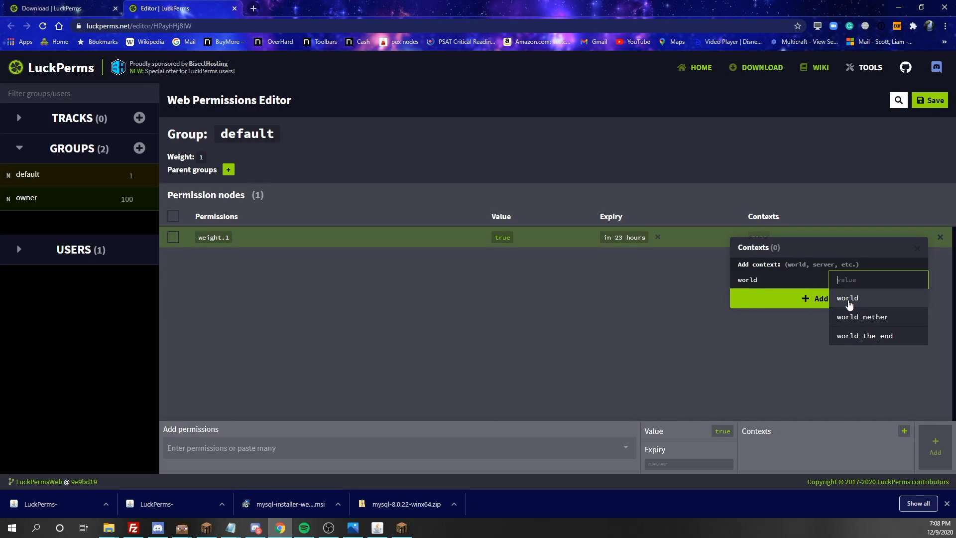
pyautogui.click(849, 299)
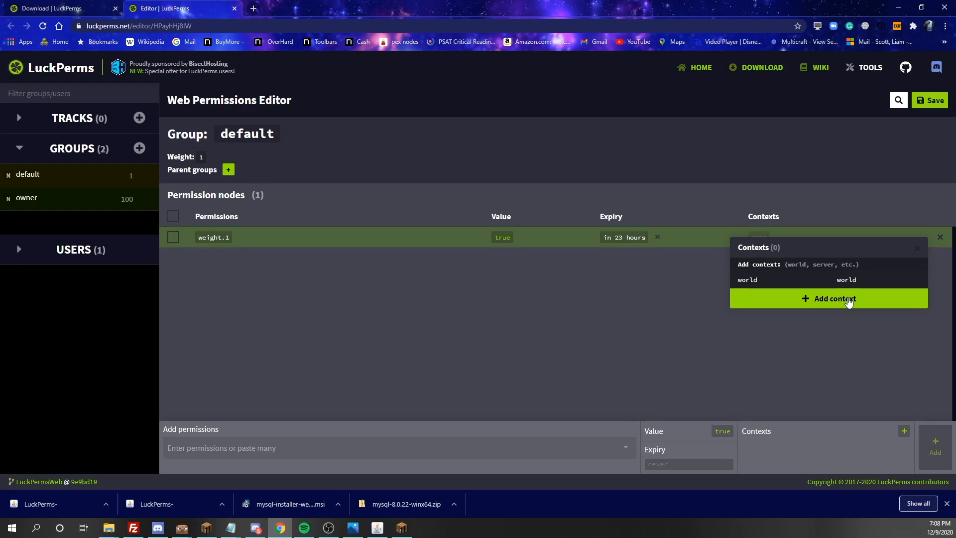
pyautogui.click(850, 301)
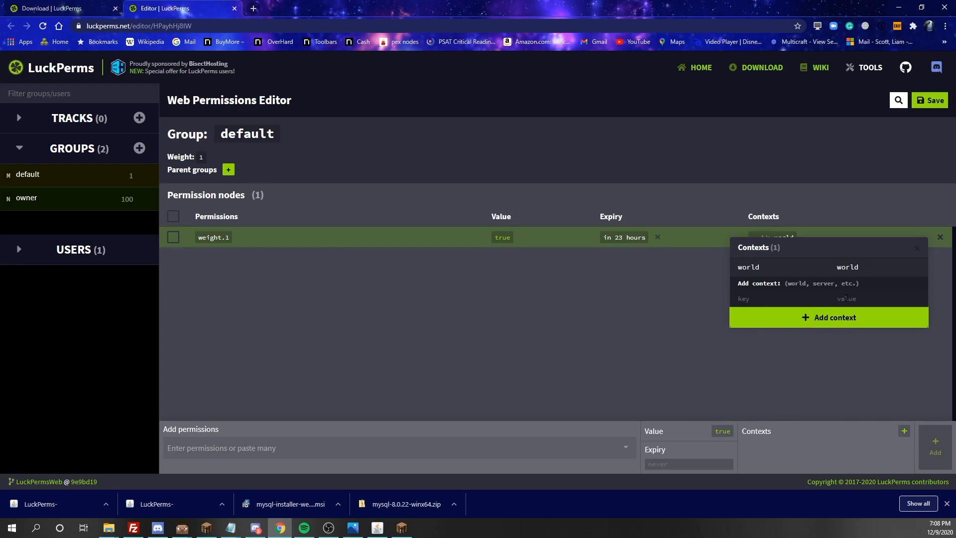
pyautogui.click(662, 326)
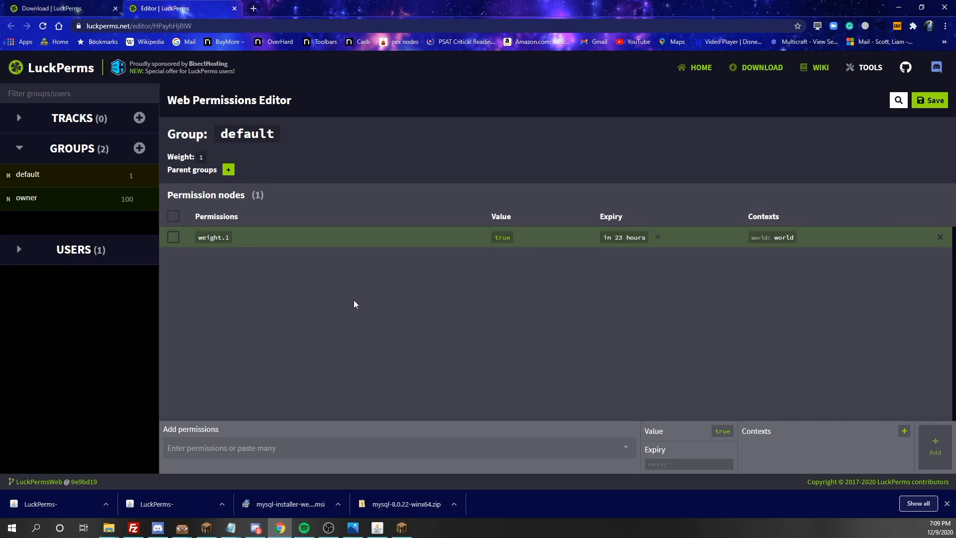
# - Delete the weight.1 row and re-add plain weight.1 to the default group
pyautogui.click(934, 232)
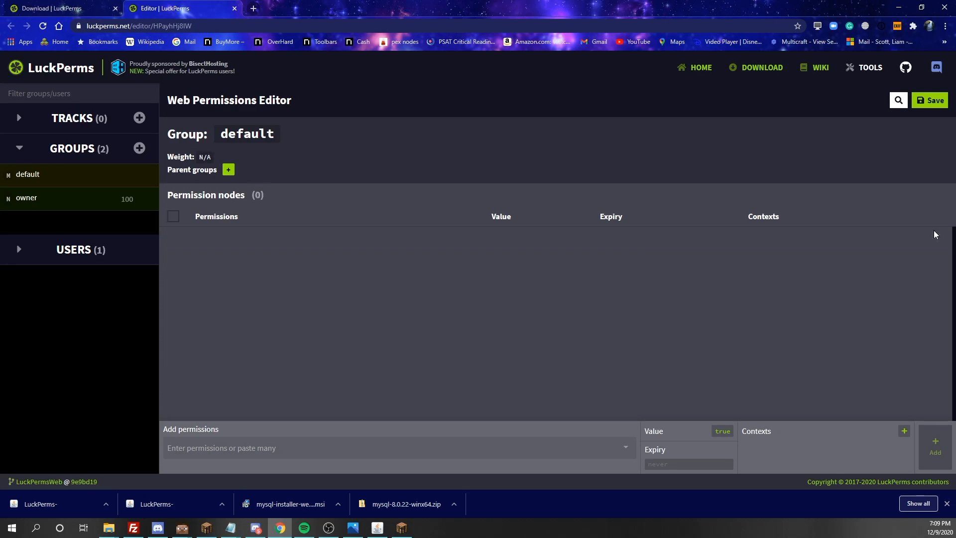
pyautogui.click(189, 447)
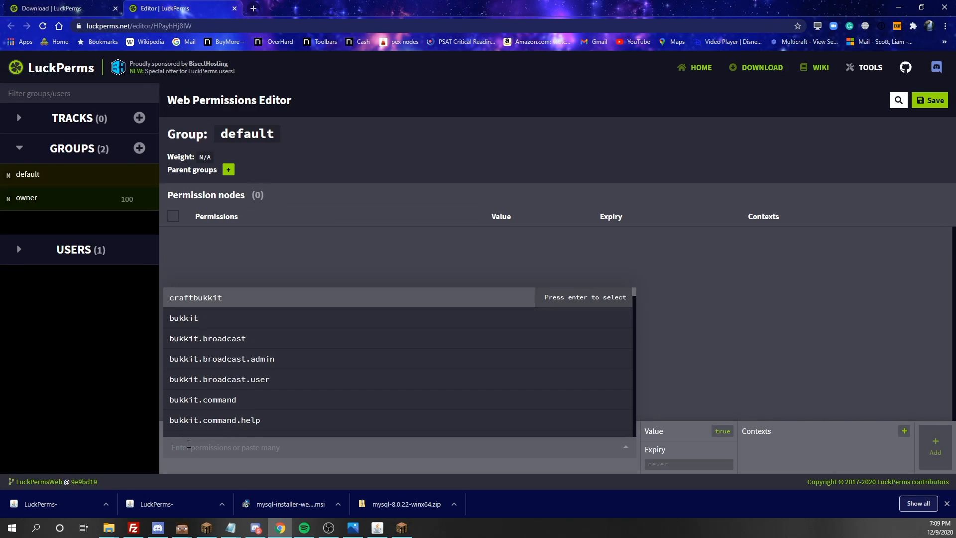
pyautogui.write('weight.100')
pyautogui.press('BackSpace')
pyautogui.press('BackSpace')
pyautogui.press('Return')
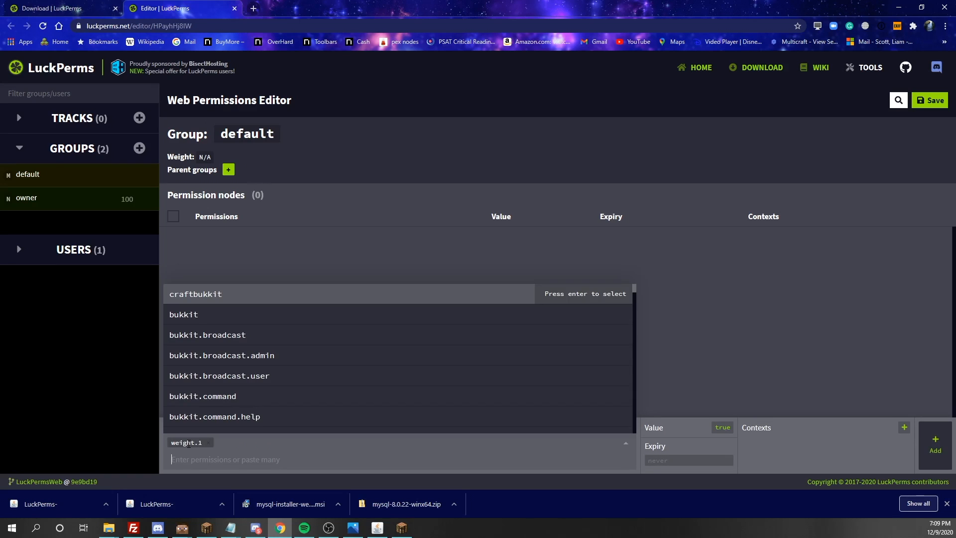
pyautogui.click(935, 446)
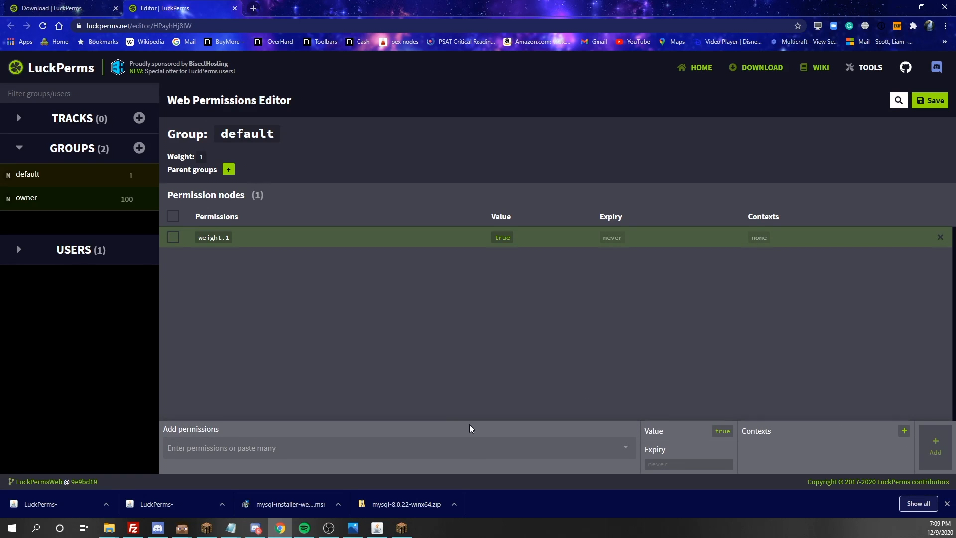
# - Start a new group and name it mod
pyautogui.click(140, 148)
pyautogui.click(382, 236)
pyautogui.write('mod')
# - Give the mod group weight 70 and create it
pyautogui.click(532, 241)
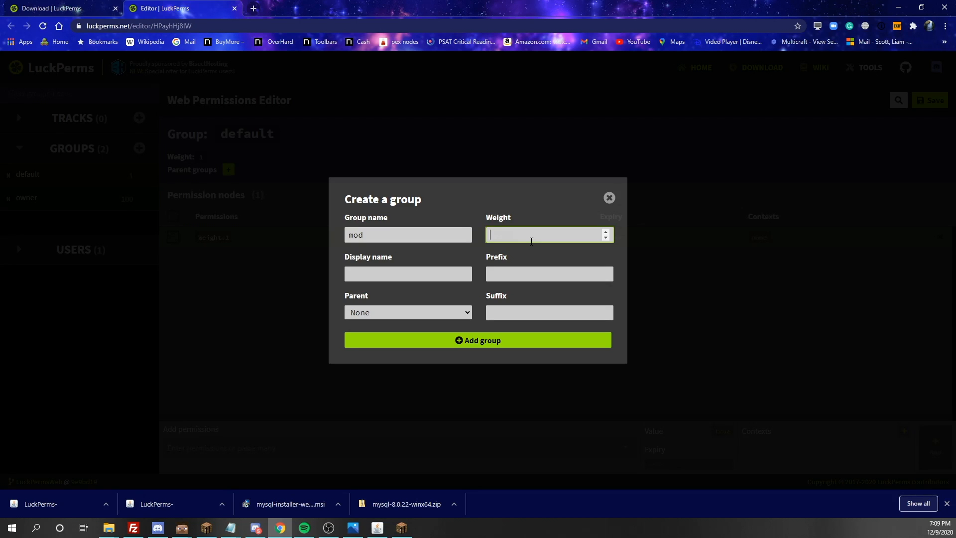
pyautogui.write('70')
pyautogui.click(487, 337)
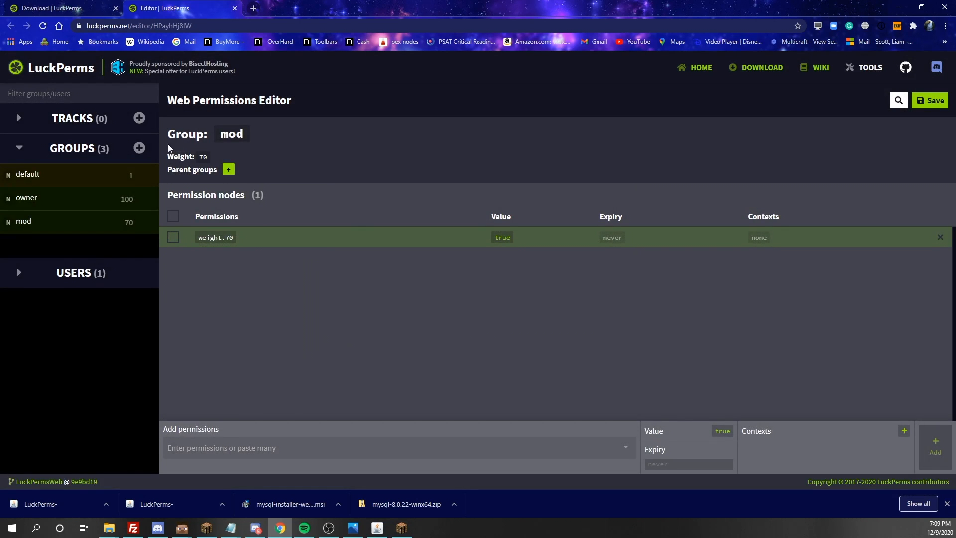
# - Create the admin group with weight 80
pyautogui.click(139, 148)
pyautogui.click(375, 235)
pyautogui.write('admin')
pyautogui.click(533, 236)
pyautogui.press('BackSpace')
pyautogui.write('80')
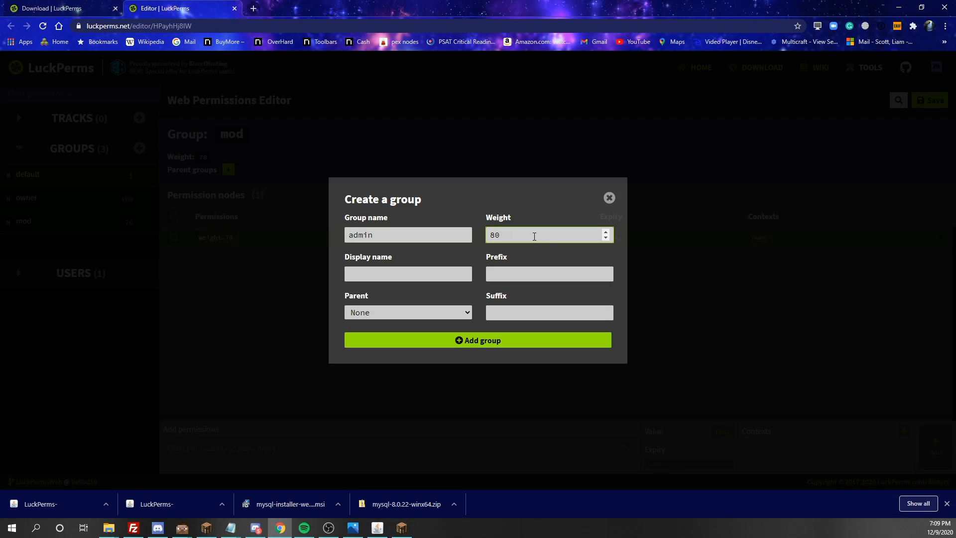
pyautogui.click(429, 343)
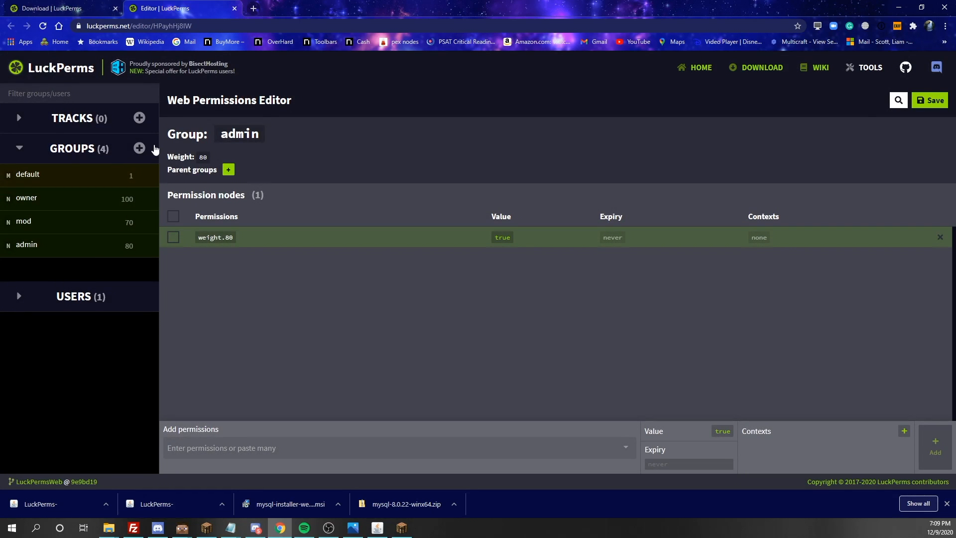
# - Create the vip group with weight 10, then save all editor changes
pyautogui.click(135, 153)
pyautogui.click(136, 154)
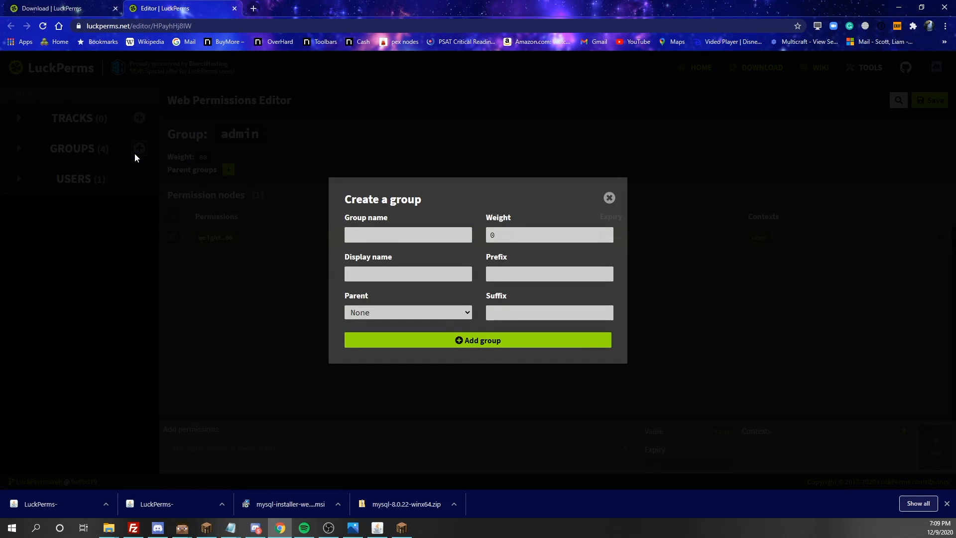
pyautogui.click(414, 229)
pyautogui.write('vip')
pyautogui.click(513, 231)
pyautogui.press('BackSpace')
pyautogui.write('1-')
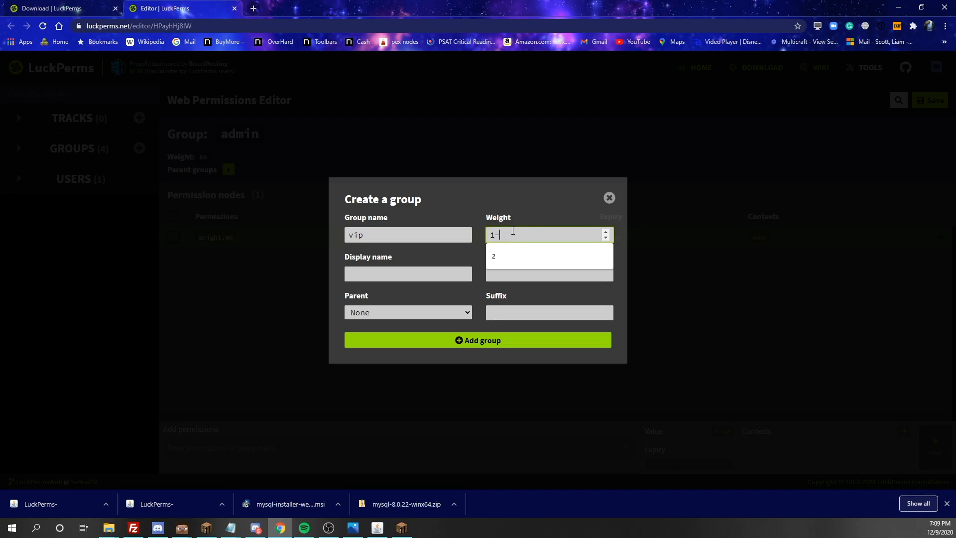
pyautogui.press('BackSpace')
pyautogui.write('0')
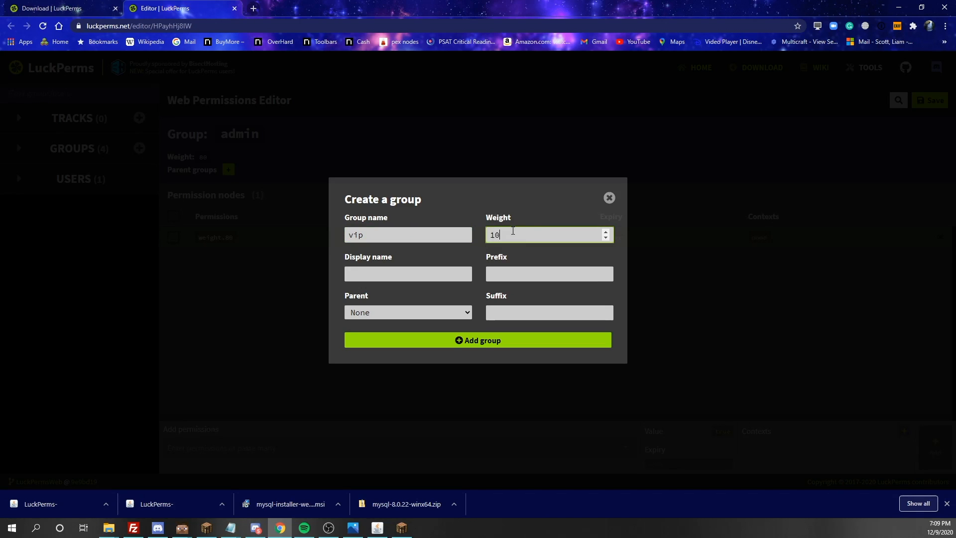
pyautogui.click(443, 341)
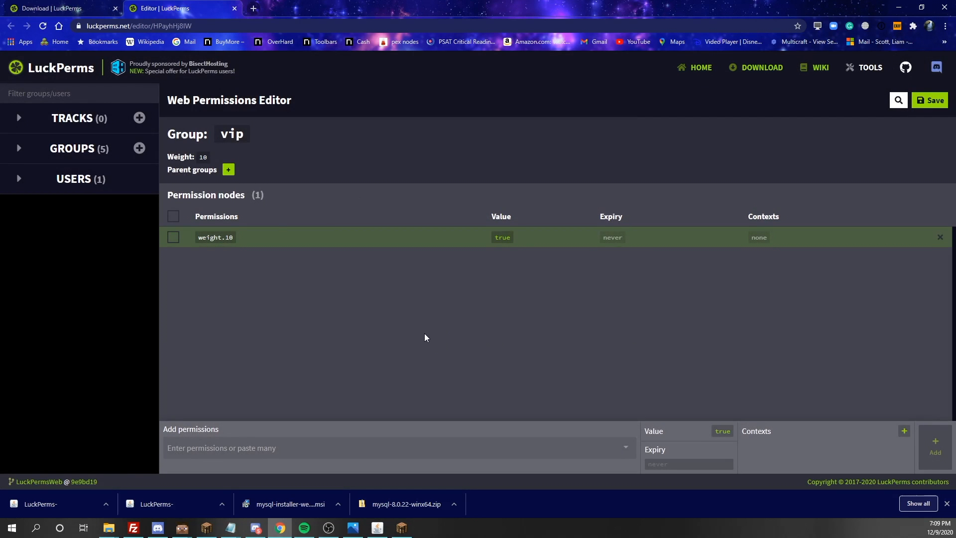
pyautogui.click(19, 147)
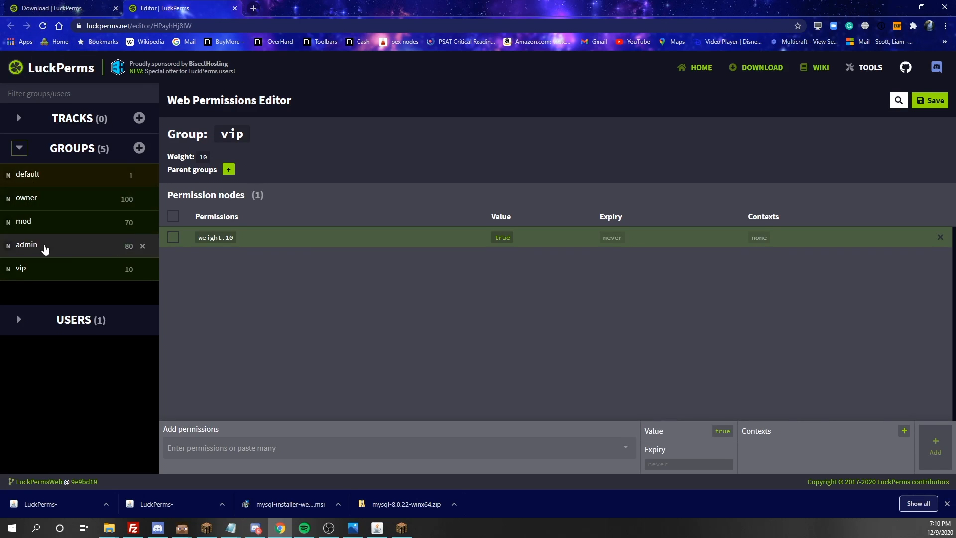
pyautogui.click(934, 105)
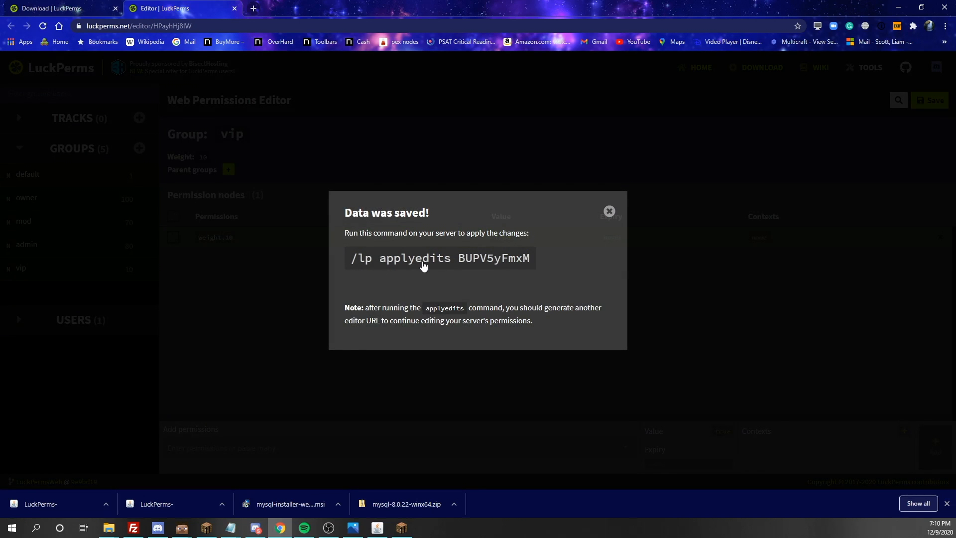
# - Copy the apply-edits command and run it in Minecraft chat to apply the web edits
pyautogui.click(431, 259)
pyautogui.click(402, 527)
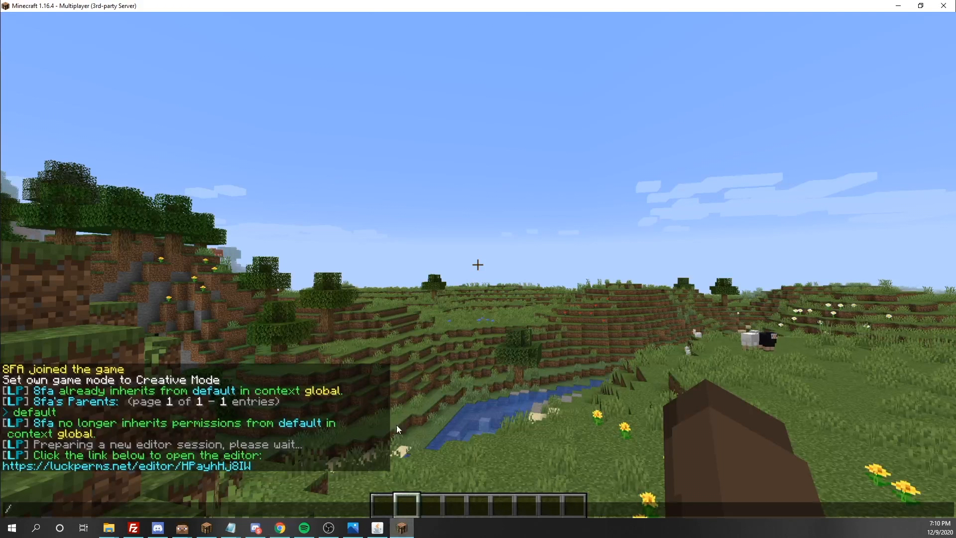
pyautogui.press('BackSpace')
pyautogui.hotkey('ctrl', 'v')
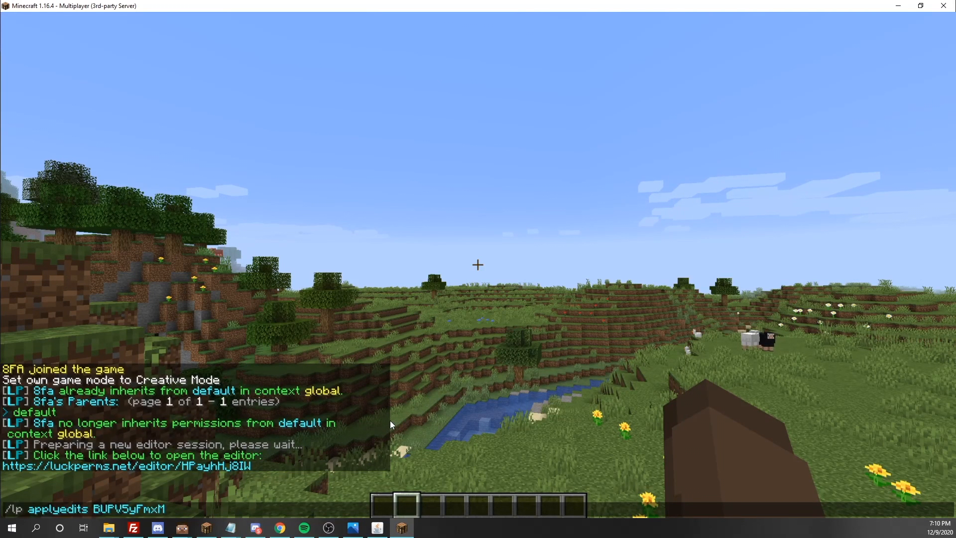
pyautogui.press('Return')
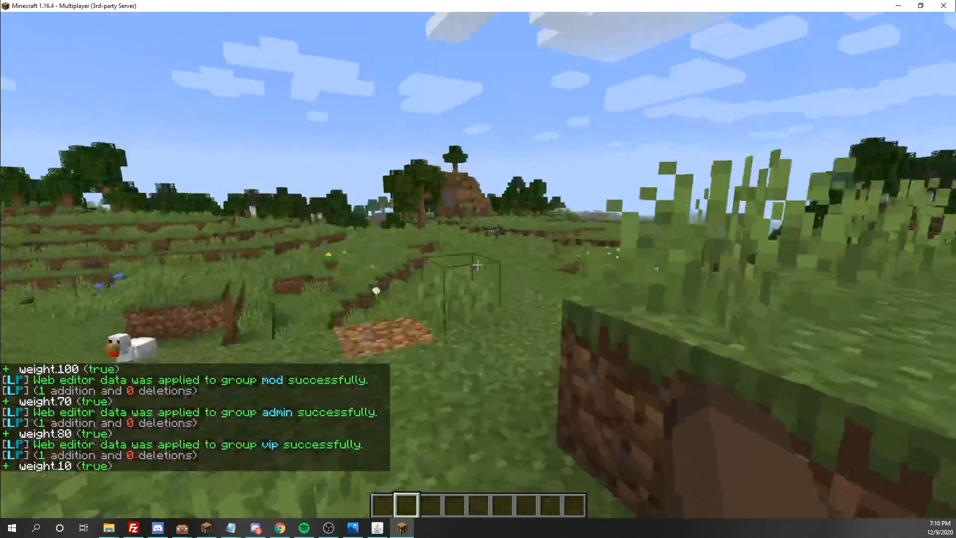
# - Request a new session with /lp editor and open its link in the browser
pyautogui.press('/')
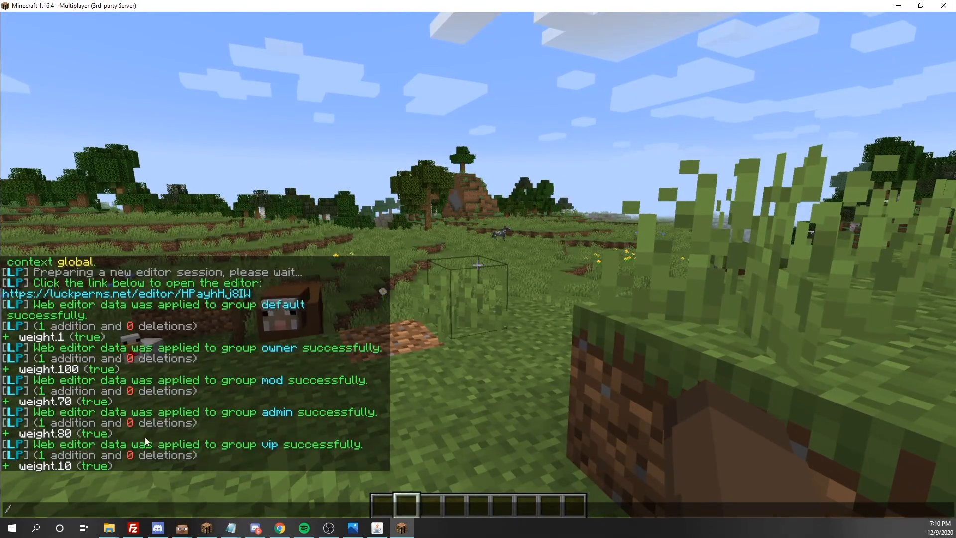
pyautogui.press('Escape')
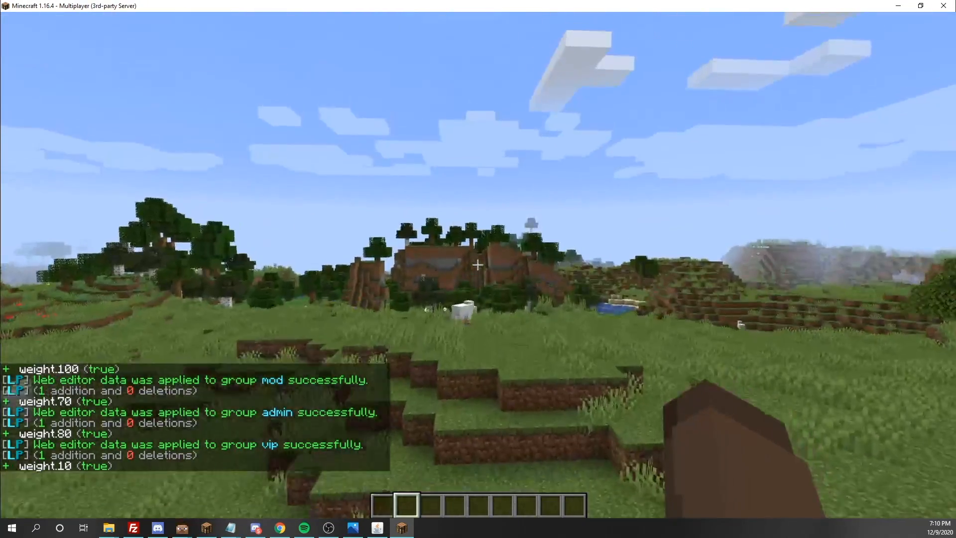
pyautogui.press('/')
pyautogui.write('lp')
pyautogui.press('Tab')
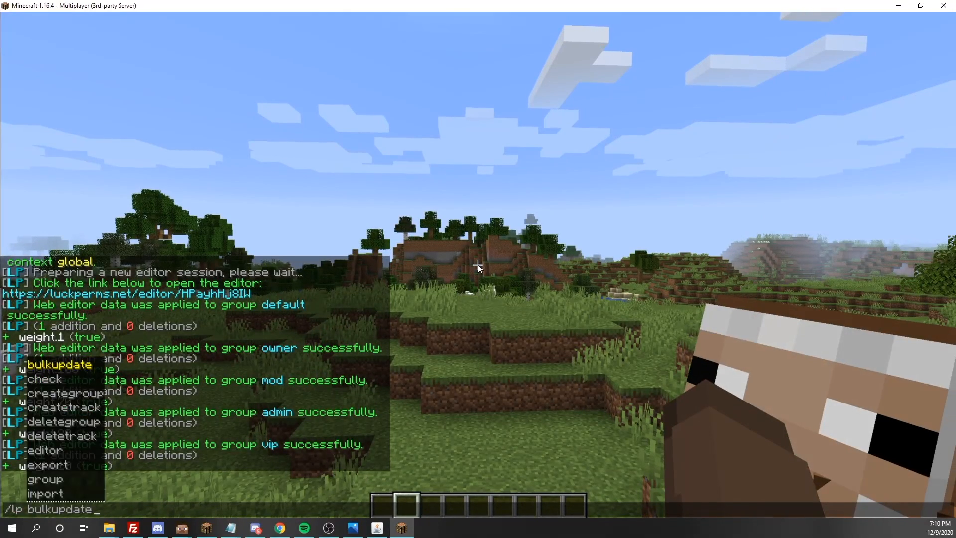
pyautogui.press('BackSpace')
pyautogui.press('BackSpace')
pyautogui.press('BackSpace')
pyautogui.press('BackSpace')
pyautogui.press('BackSpace')
pyautogui.press('BackSpace')
pyautogui.press('BackSpace')
pyautogui.press('BackSpace')
pyautogui.press('BackSpace')
pyautogui.press('BackSpace')
pyautogui.write('editor')
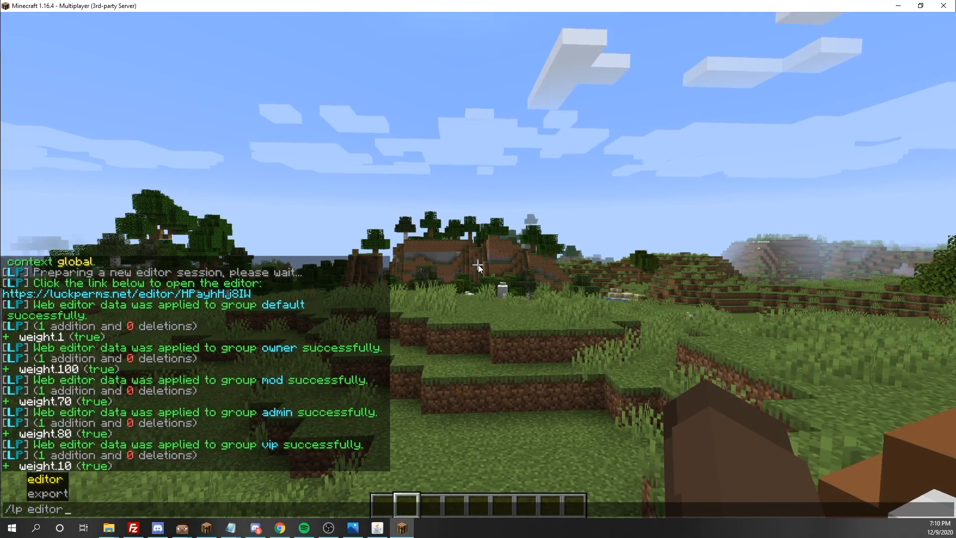
pyautogui.press('Tab')
pyautogui.press('Return')
pyautogui.press('t')
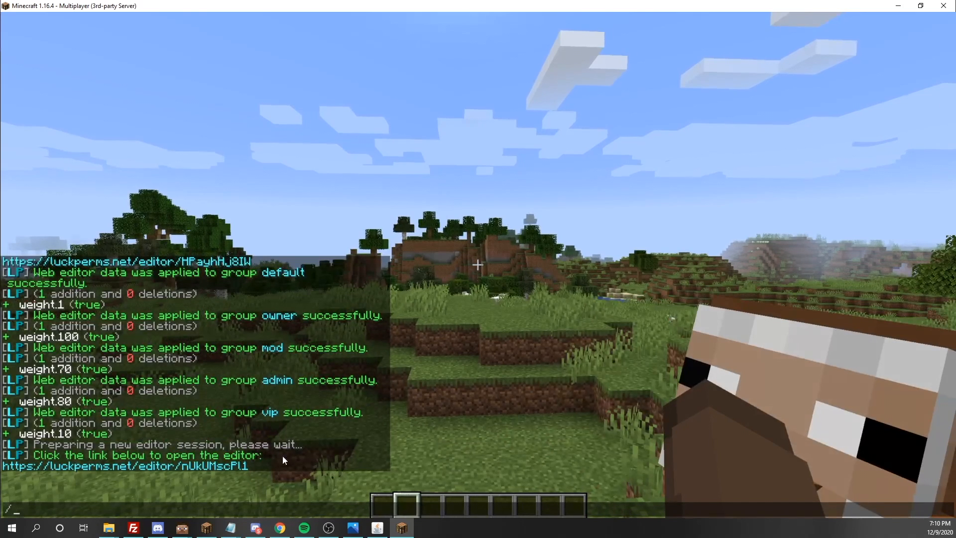
pyautogui.click(205, 467)
pyautogui.click(371, 223)
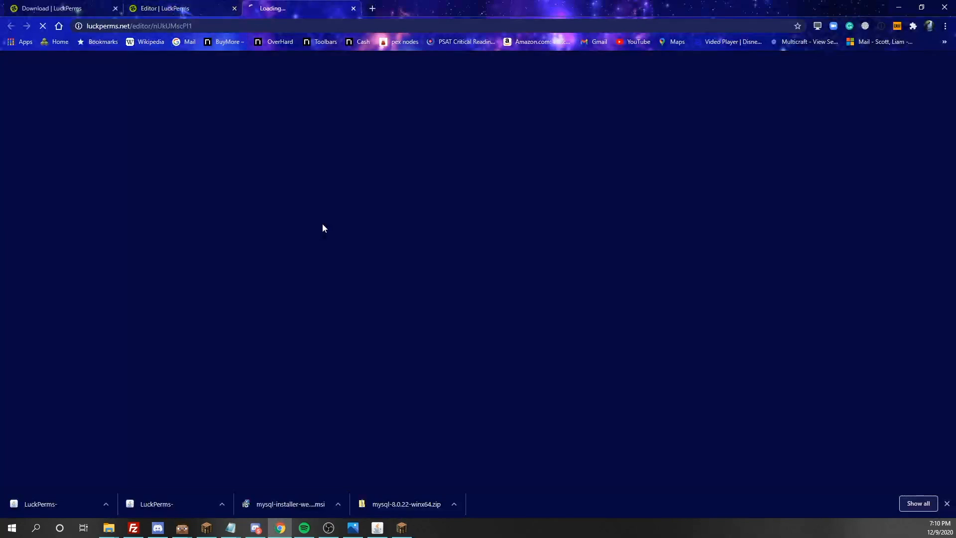
# - Close the extra browser tabs and make the vip group inherit from default
pyautogui.click(210, 9)
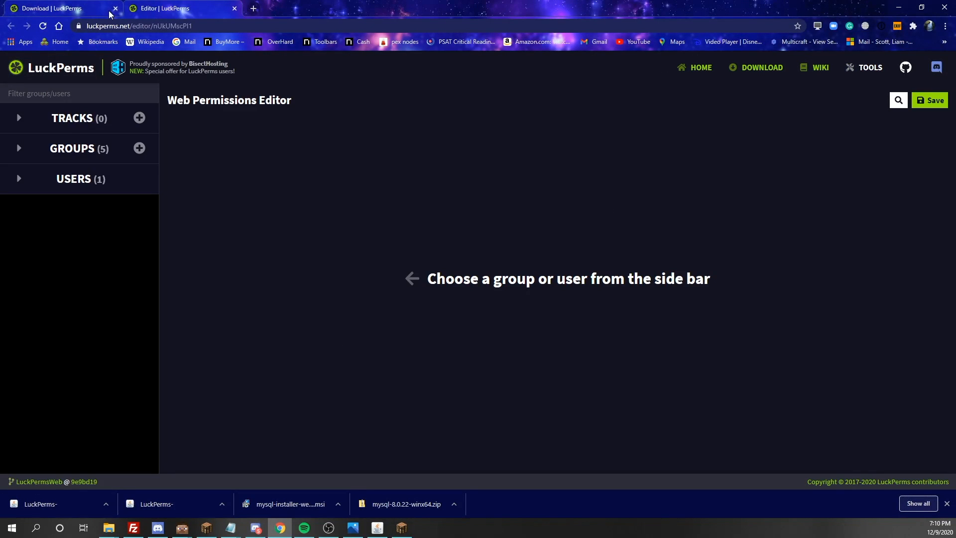
pyautogui.click(115, 9)
pyautogui.click(21, 150)
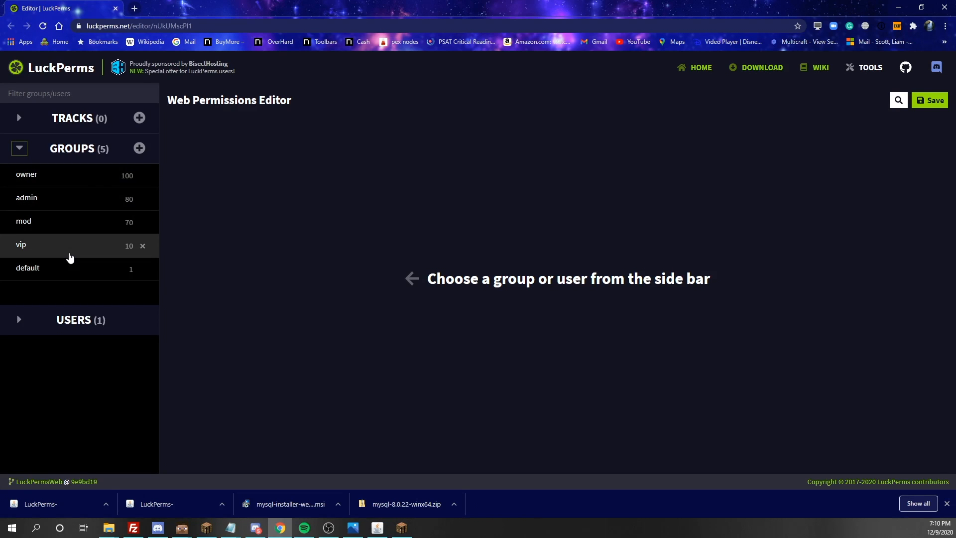
pyautogui.click(69, 257)
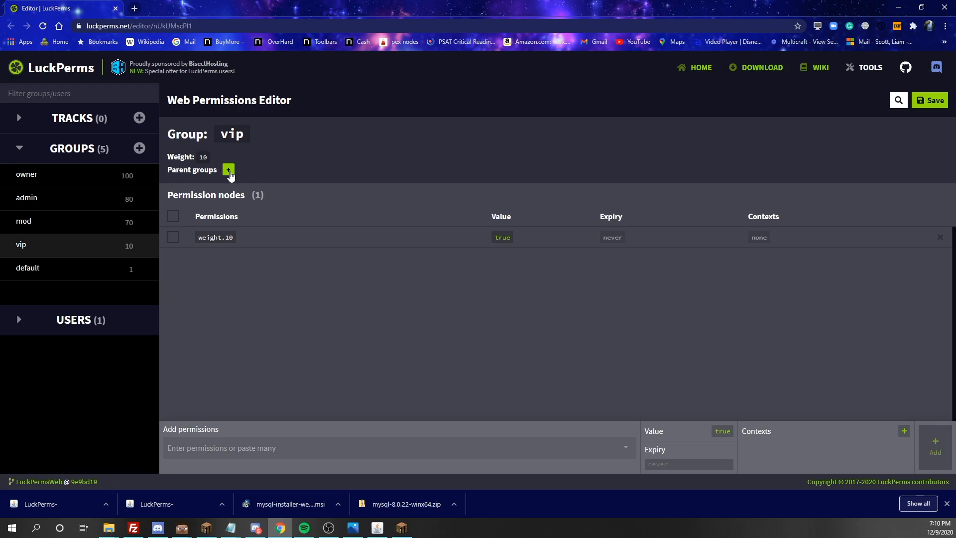
pyautogui.click(229, 171)
pyautogui.click(180, 238)
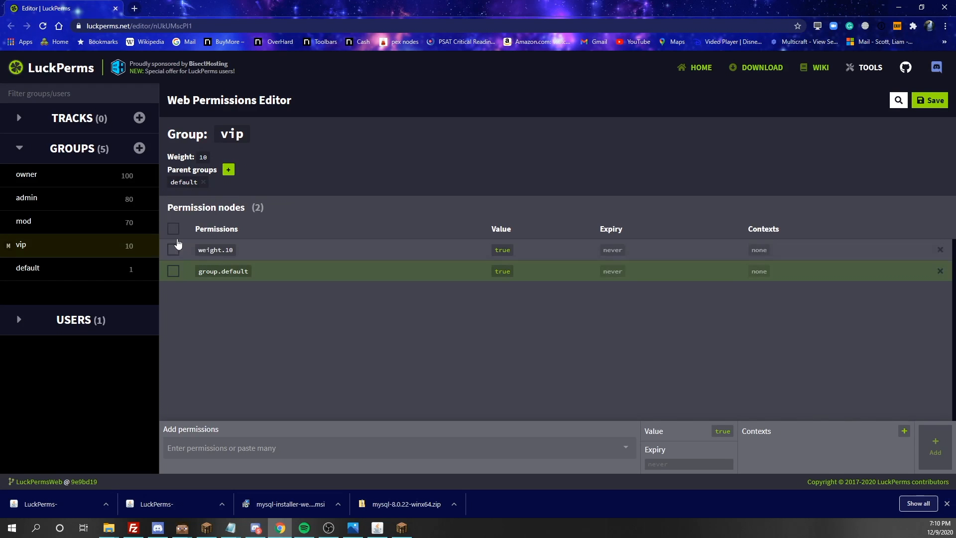
# - Make the admin group inherit from mod
pyautogui.click(26, 223)
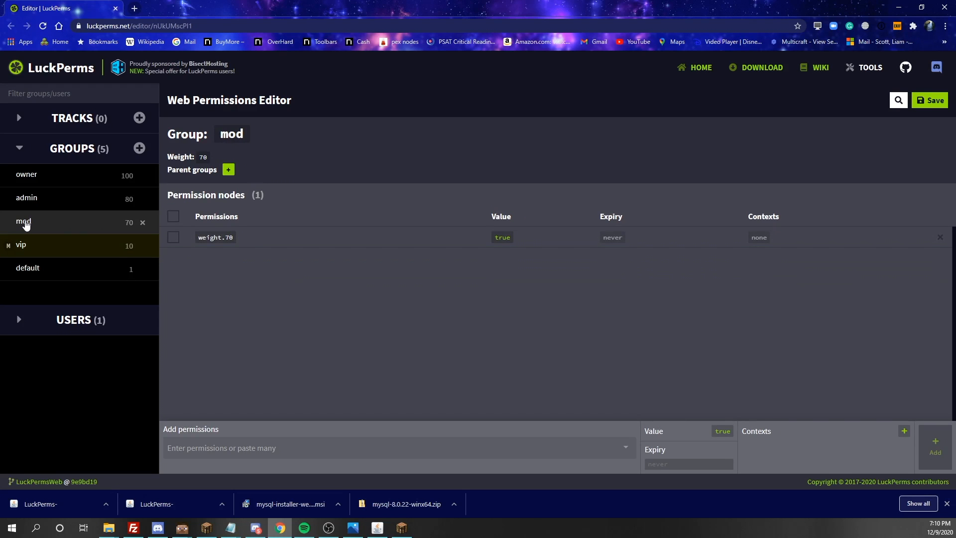
pyautogui.click(69, 205)
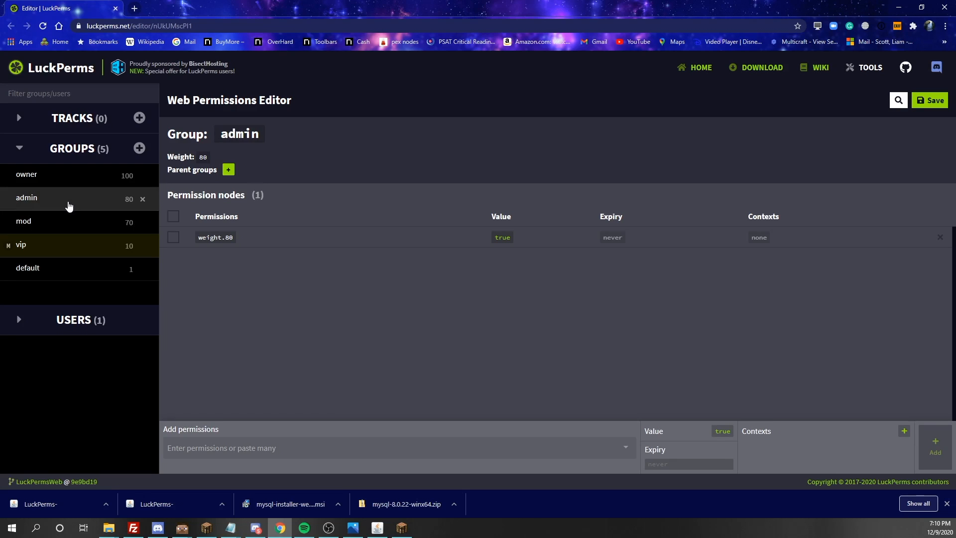
pyautogui.click(228, 170)
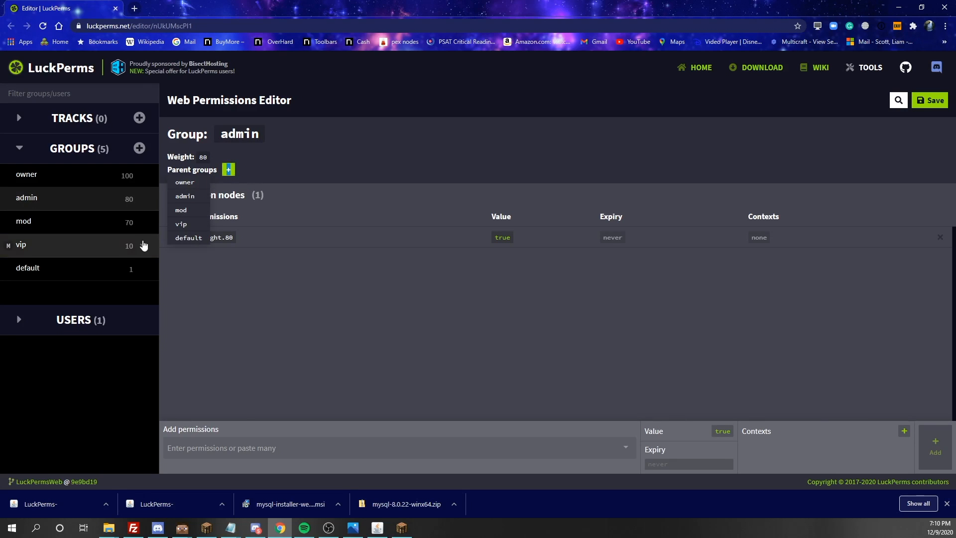
pyautogui.click(192, 212)
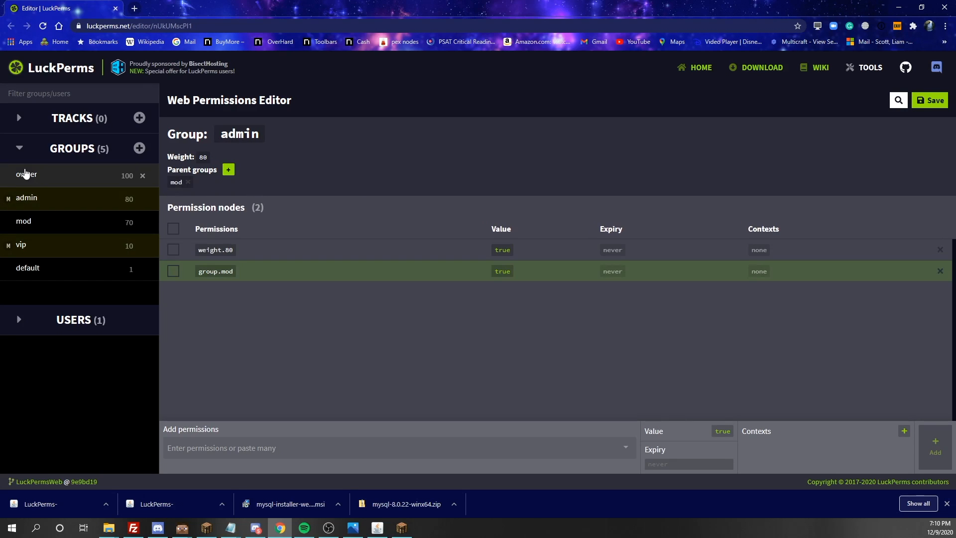
# - Make the owner group inherit from admin, removing a mistakenly added owner parent
pyautogui.click(47, 175)
pyautogui.click(228, 170)
pyautogui.click(180, 184)
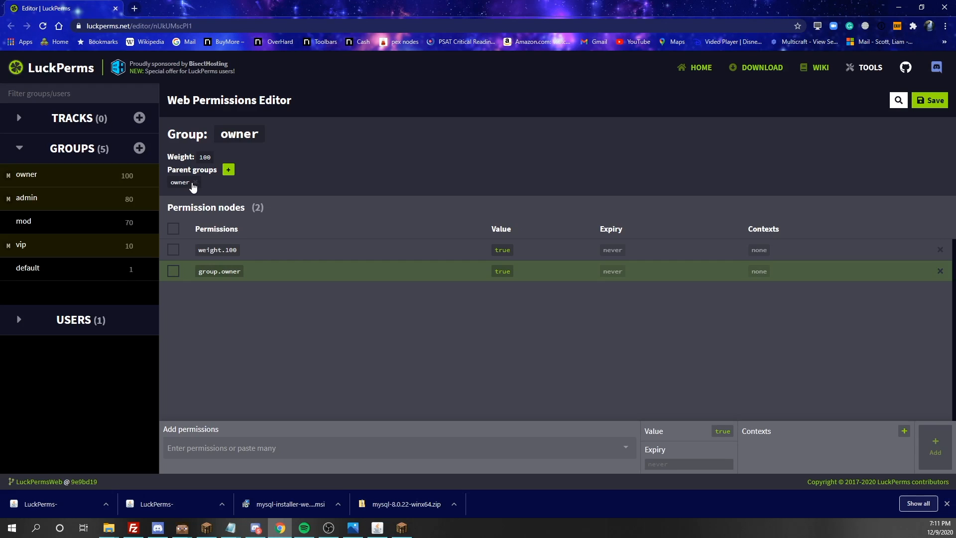
pyautogui.click(194, 184)
pyautogui.click(228, 170)
pyautogui.click(188, 199)
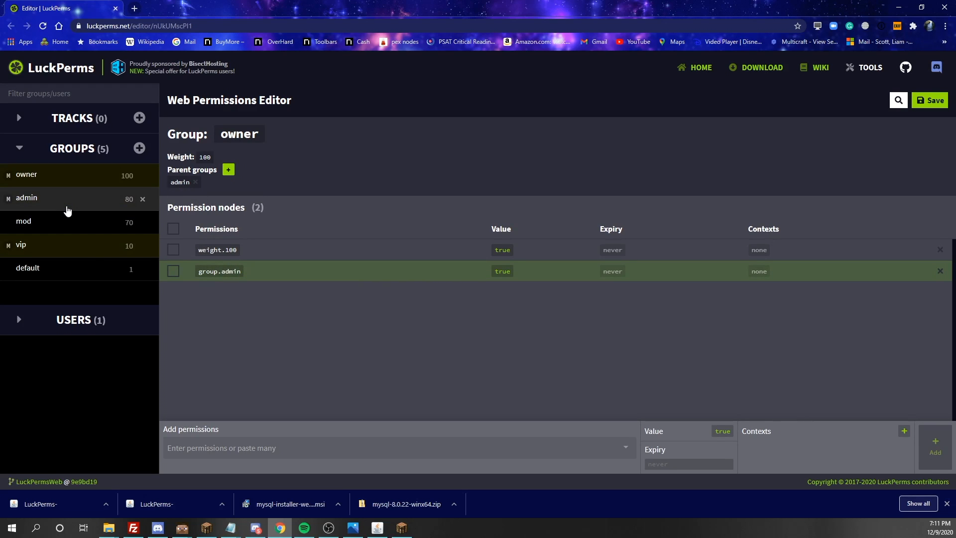
pyautogui.click(63, 249)
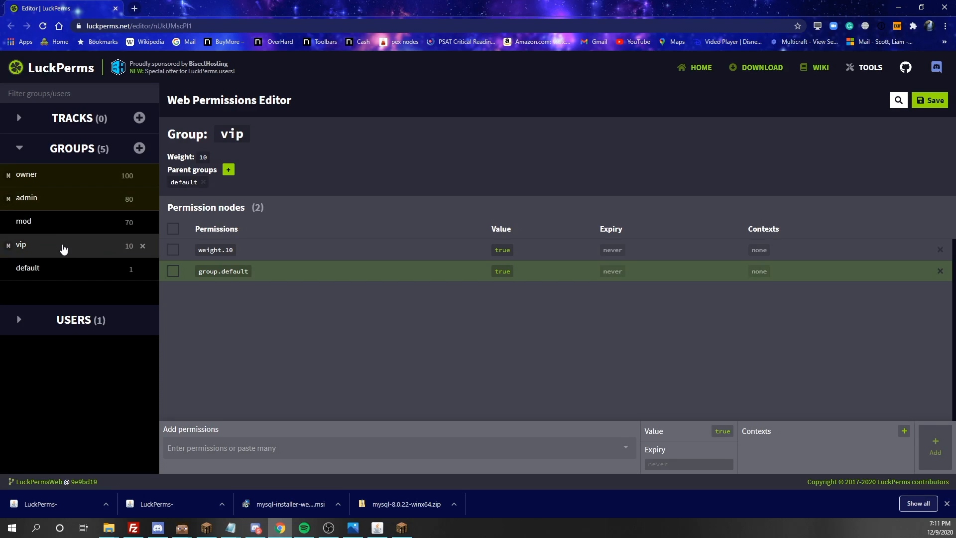
pyautogui.click(257, 453)
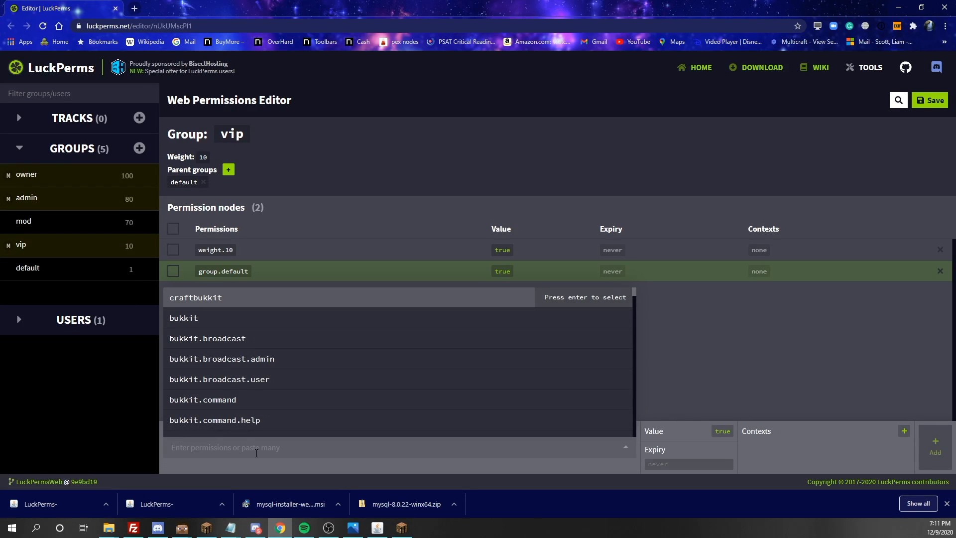
# - Search 'br' in vip's Add permissions field and add bukkit.broadcast set true
pyautogui.scroll(-10, 254, 367)
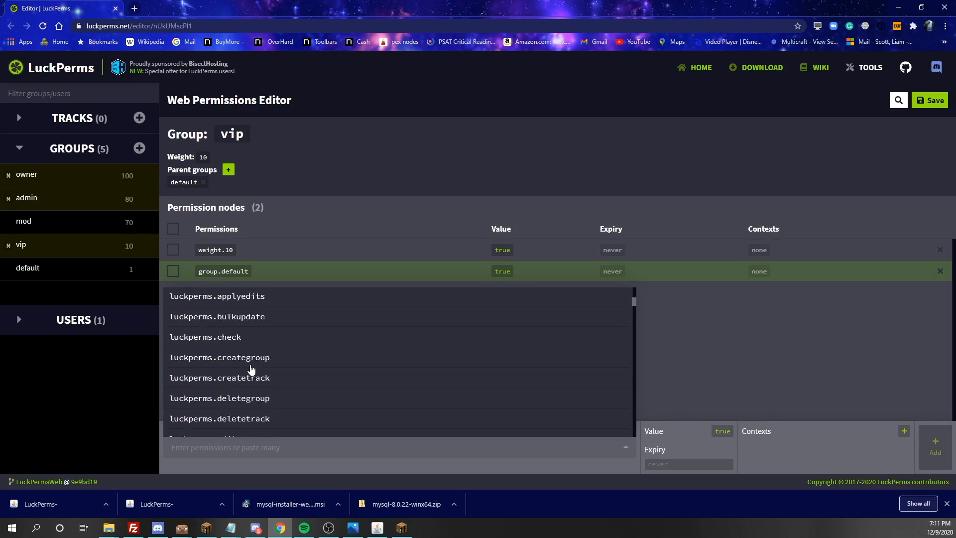
pyautogui.scroll(-15, 250, 368)
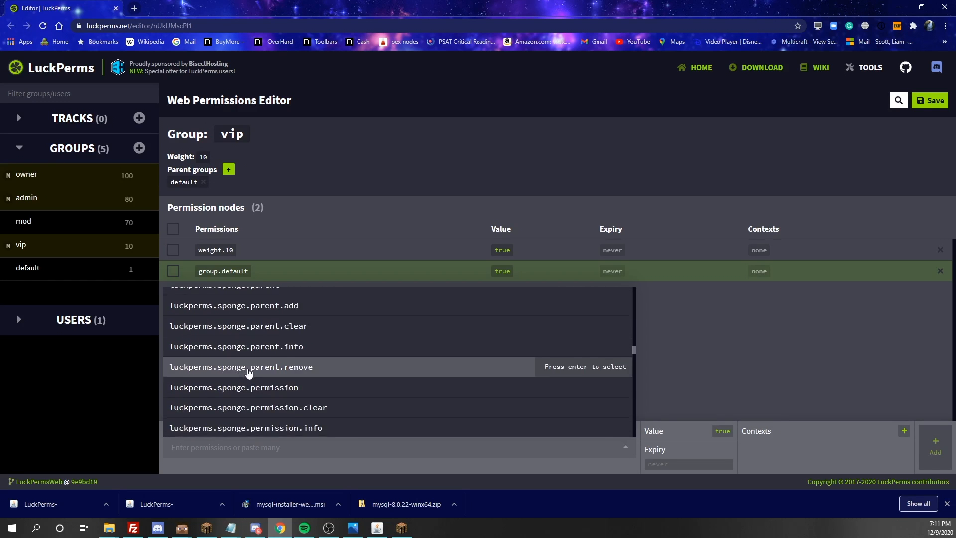
pyautogui.scroll(-20, 251, 368)
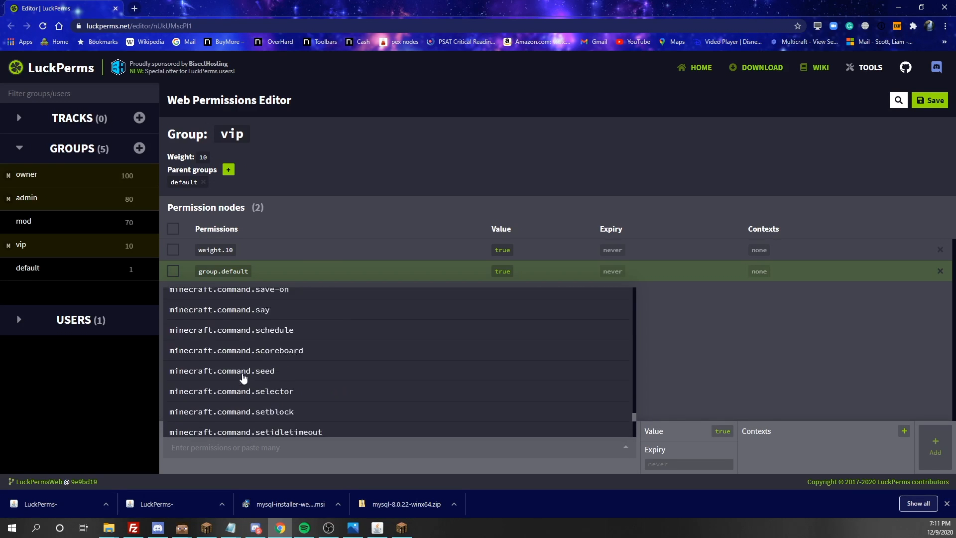
pyautogui.scroll(-2, 522, 410)
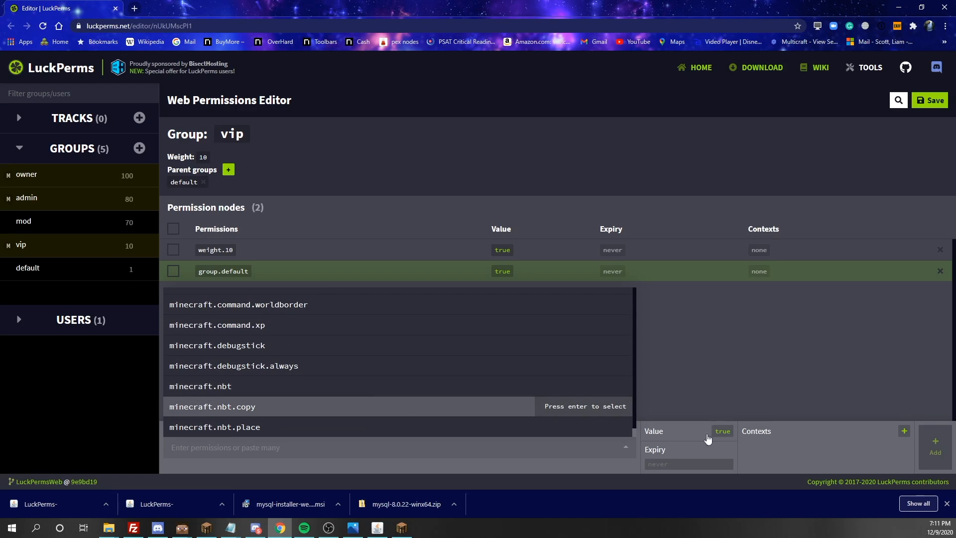
pyautogui.moveTo(636, 437); pyautogui.dragTo(626, 291)
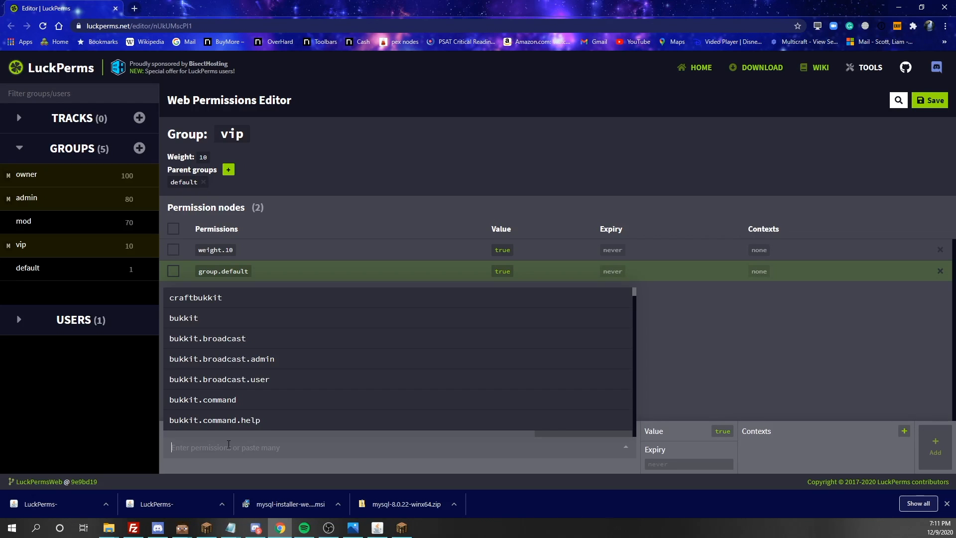
pyautogui.write('brd')
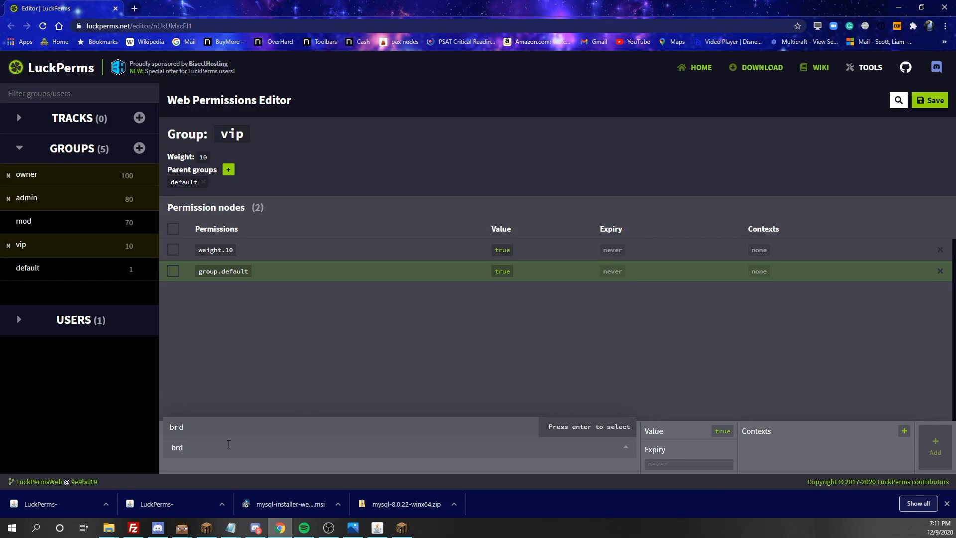
pyautogui.press('BackSpace')
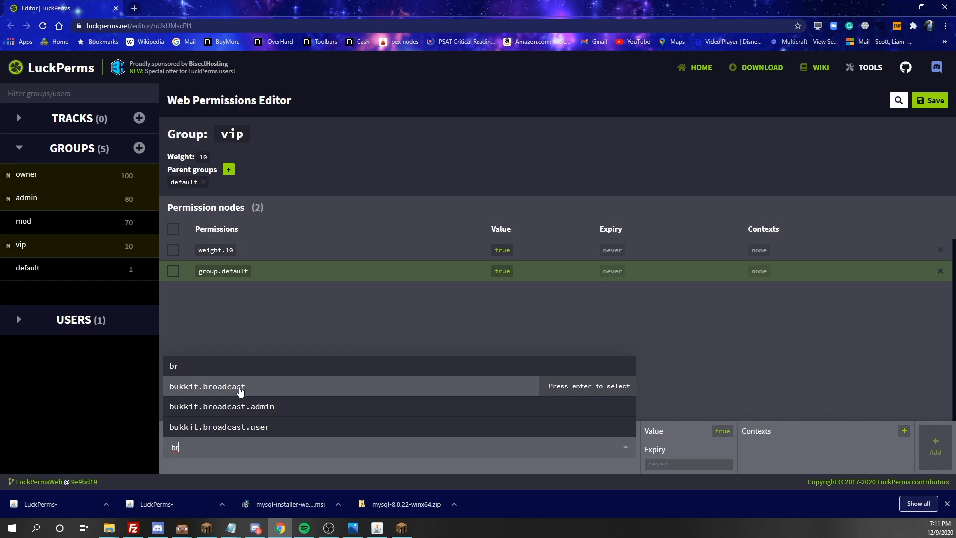
pyautogui.click(241, 392)
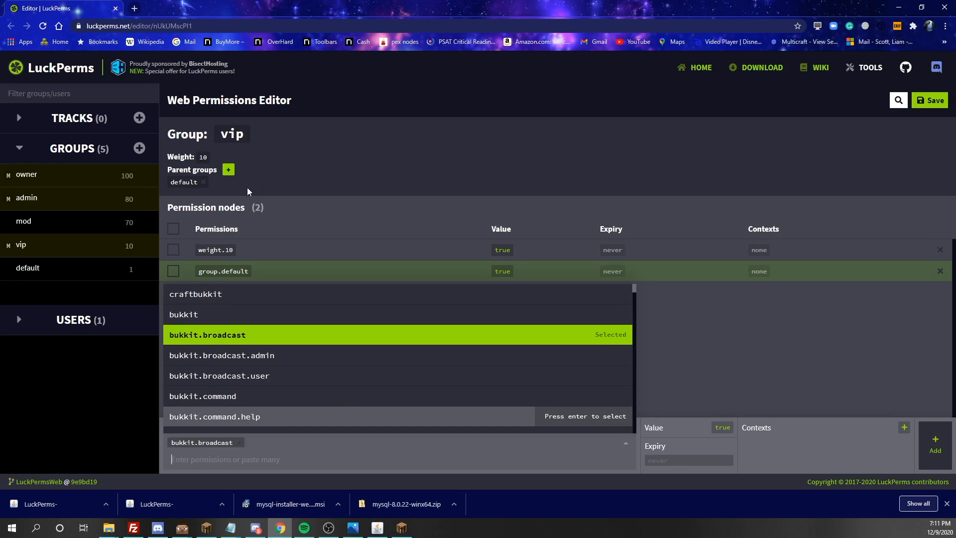
pyautogui.click(922, 430)
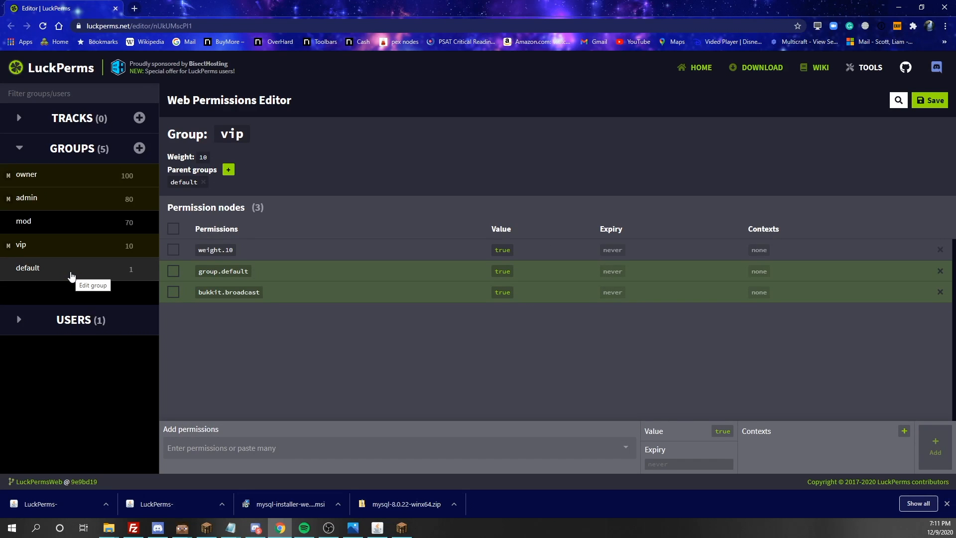
# - Add the minecraft.command.summon permission to the mod group
pyautogui.click(58, 221)
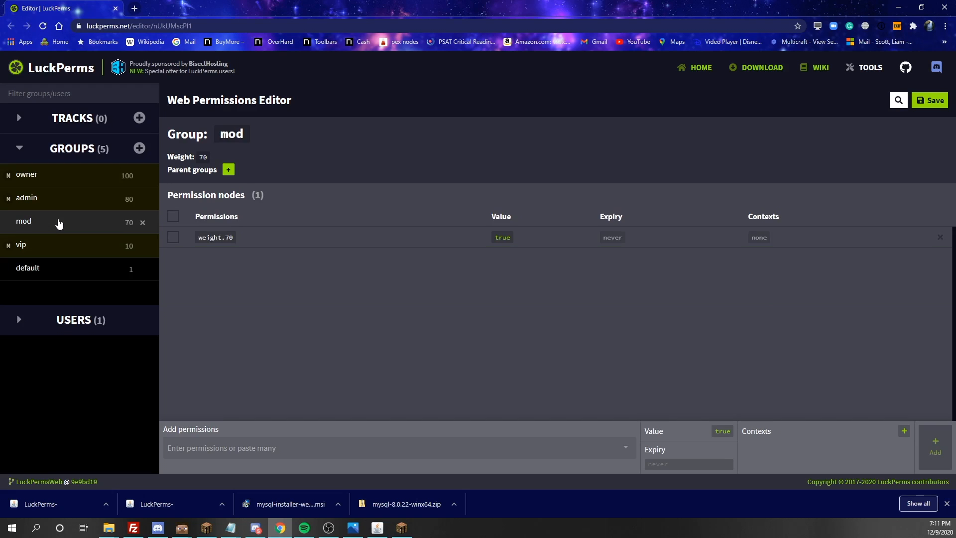
pyautogui.click(198, 447)
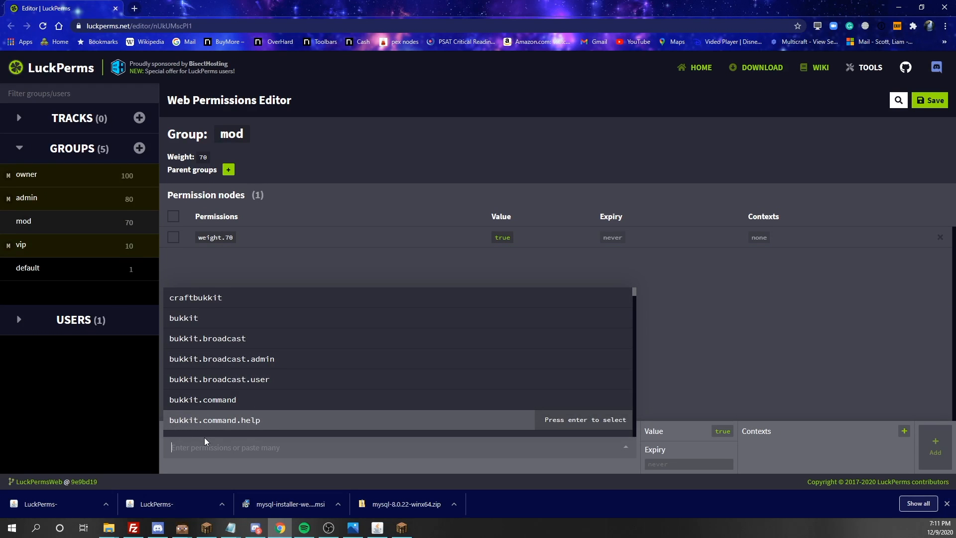
pyautogui.write('summ')
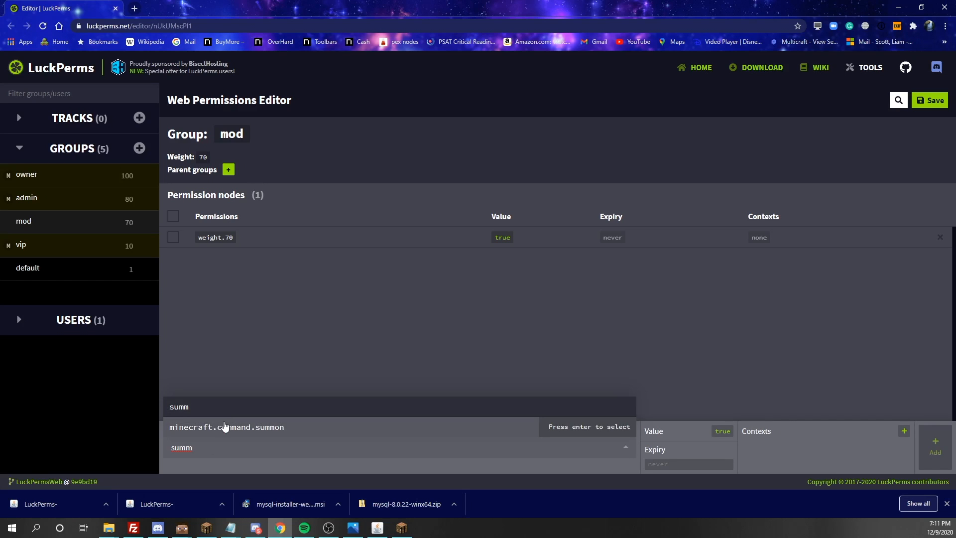
pyautogui.click(224, 426)
pyautogui.click(938, 450)
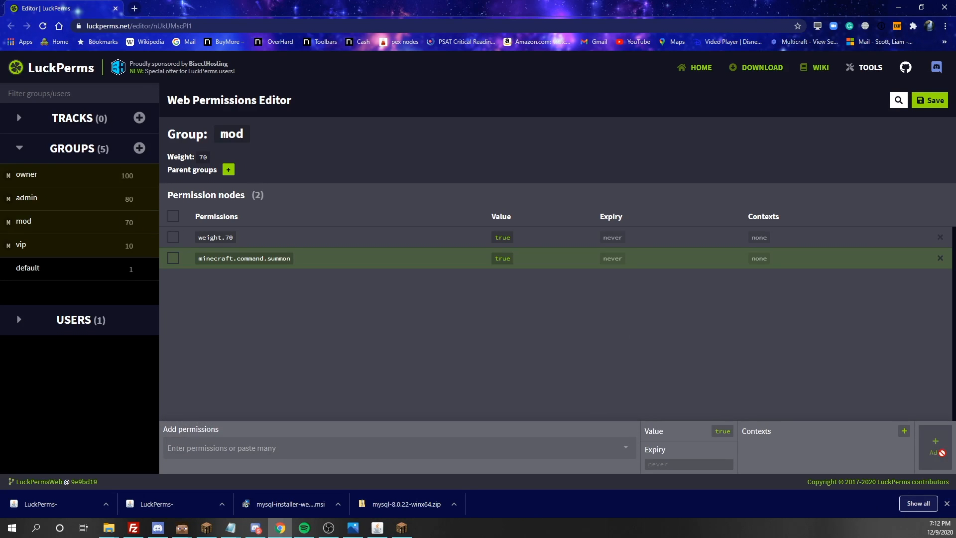
# - Add the bukkit.command.tps permission, set true, to the default group
pyautogui.click(20, 268)
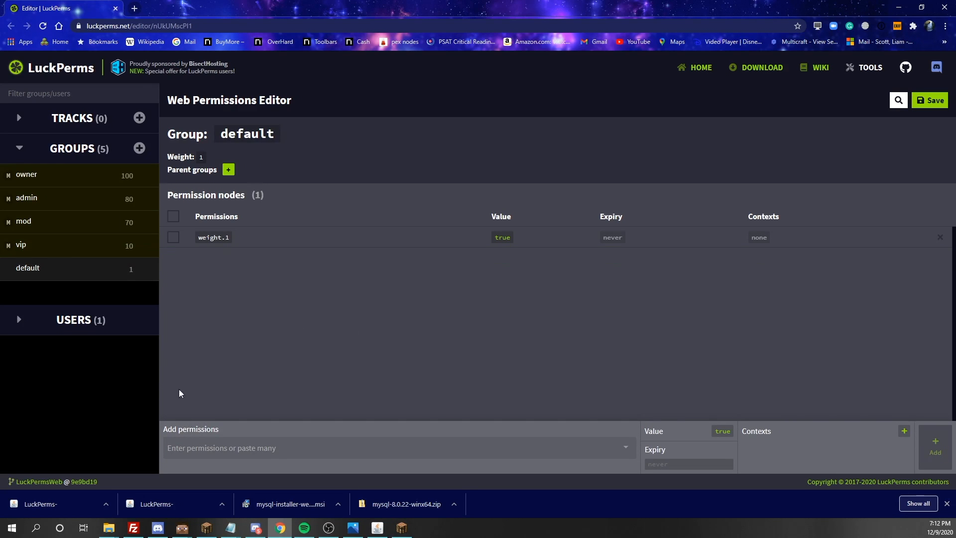
pyautogui.click(203, 449)
pyautogui.scroll(-5, 229, 411)
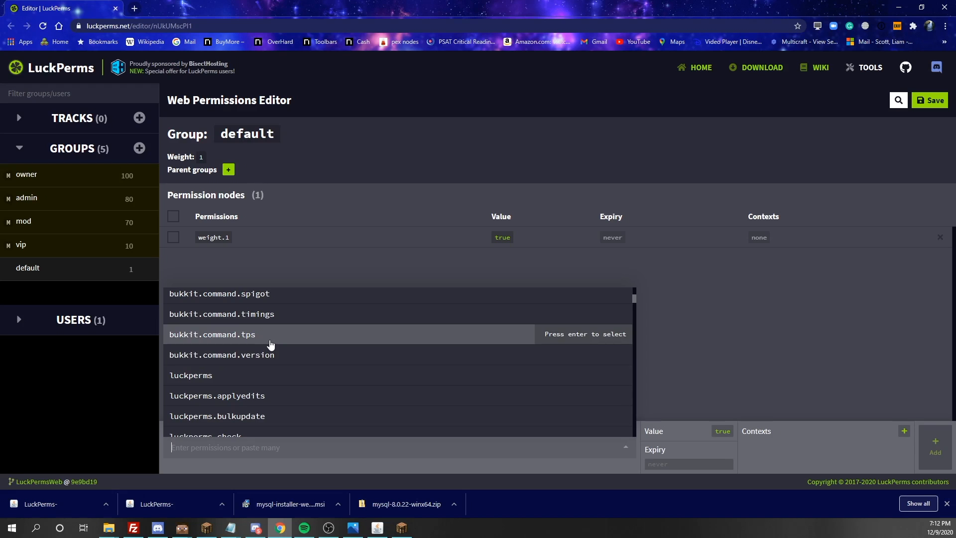
pyautogui.click(271, 344)
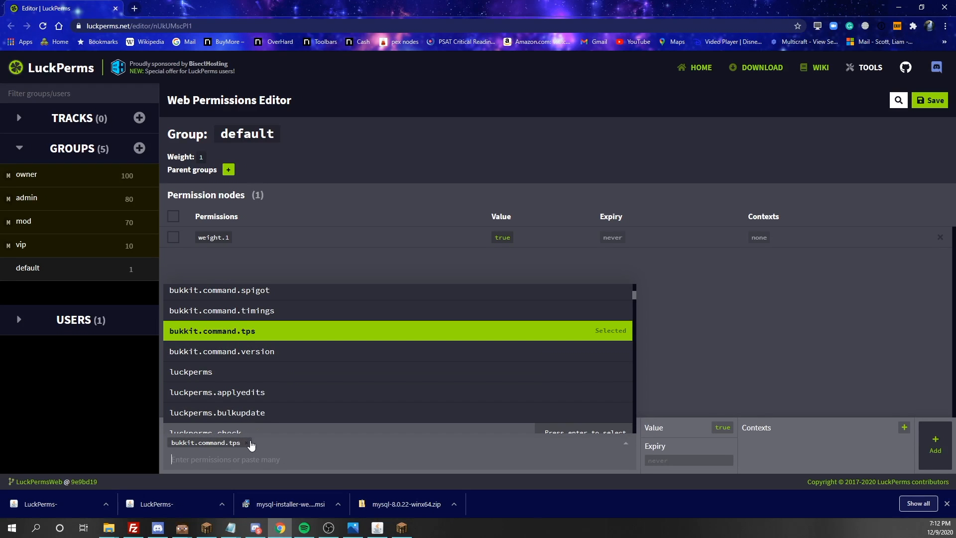
pyautogui.click(934, 448)
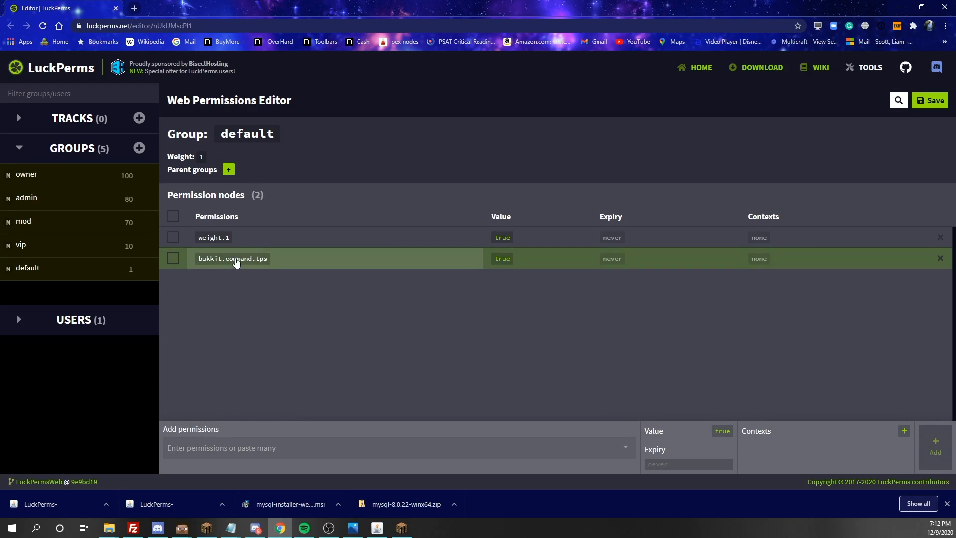
pyautogui.click(53, 248)
# - Add bukkit.command.tps set to false on vip, then save and copy the applyedits command
pyautogui.click(210, 447)
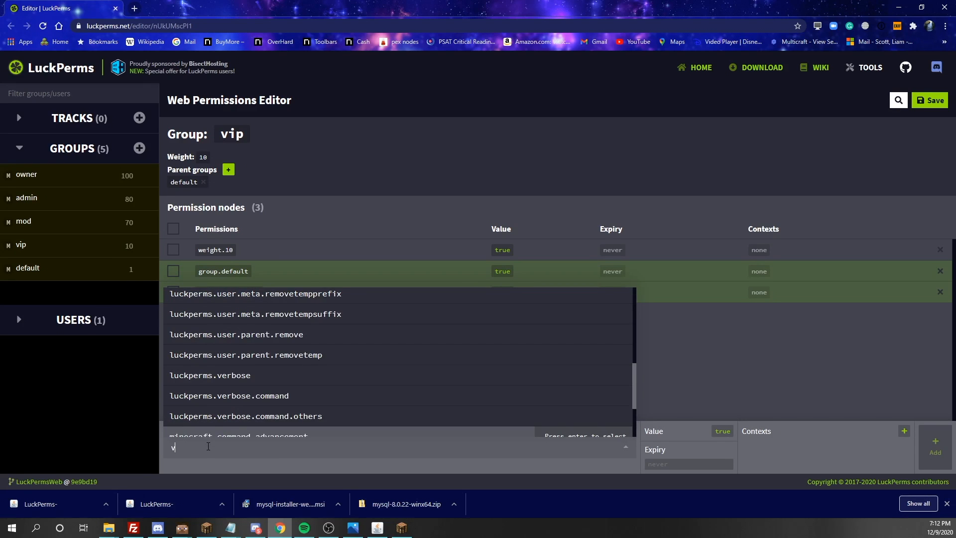
pyautogui.write('tps')
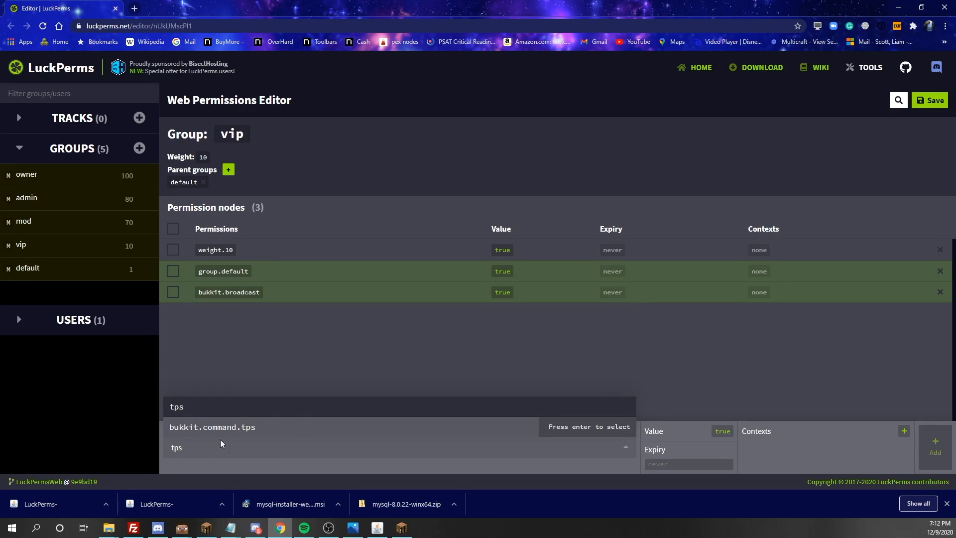
pyautogui.click(240, 434)
pyautogui.click(724, 431)
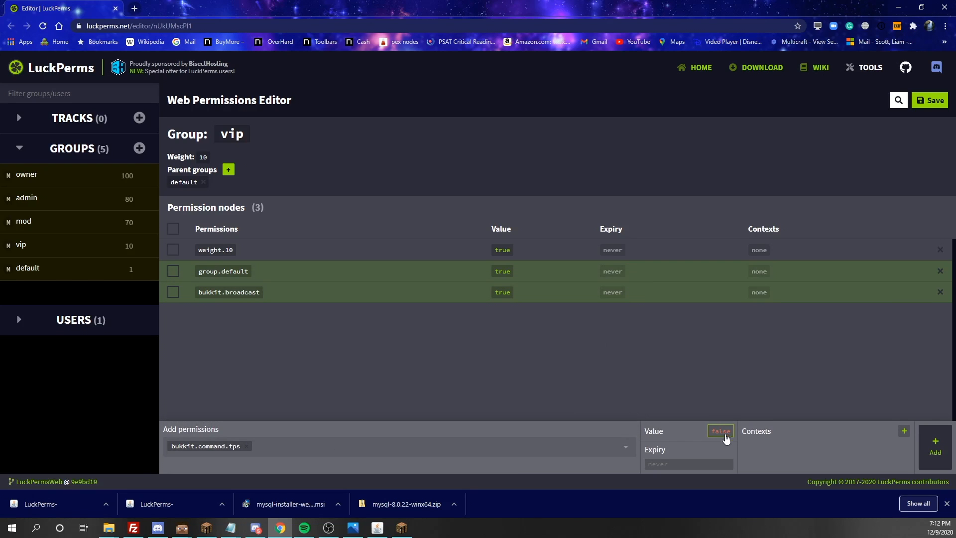
pyautogui.click(934, 450)
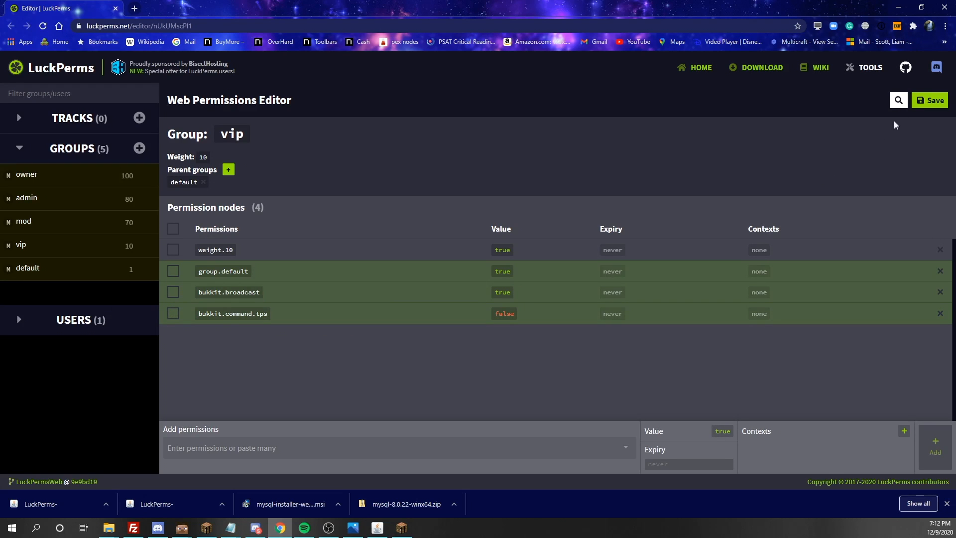
pyautogui.click(929, 100)
pyautogui.click(454, 251)
# - Paste and run the /lp applyedits command in Minecraft chat
pyautogui.click(402, 528)
pyautogui.write('/')
pyautogui.press('Escape')
pyautogui.press('t')
pyautogui.hotkey('ctrl', 'v')
pyautogui.press('Return')
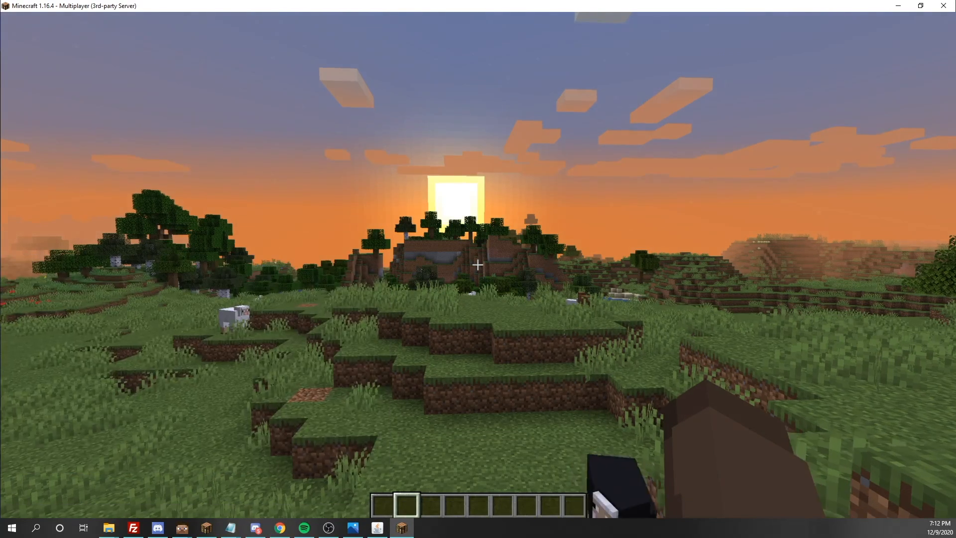
pyautogui.press('w')
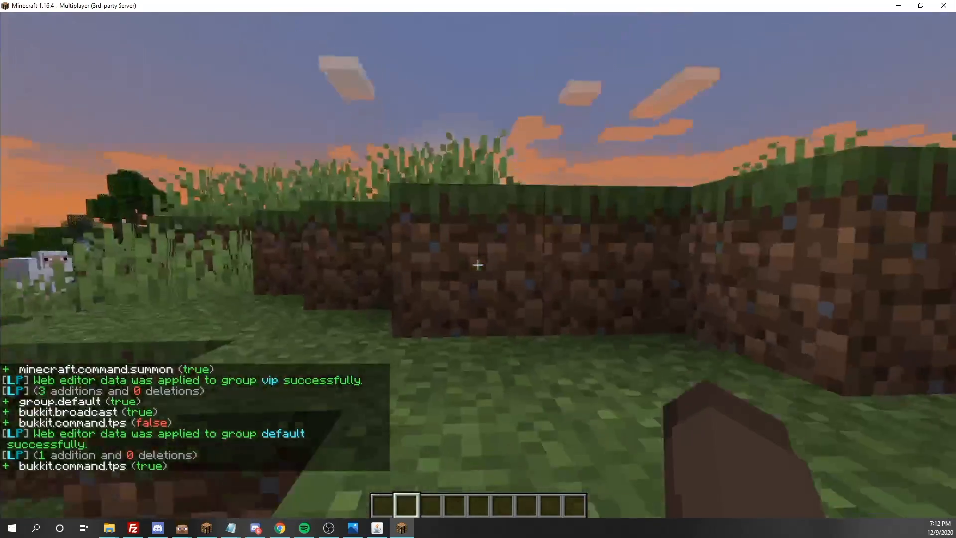
pyautogui.press('Escape')
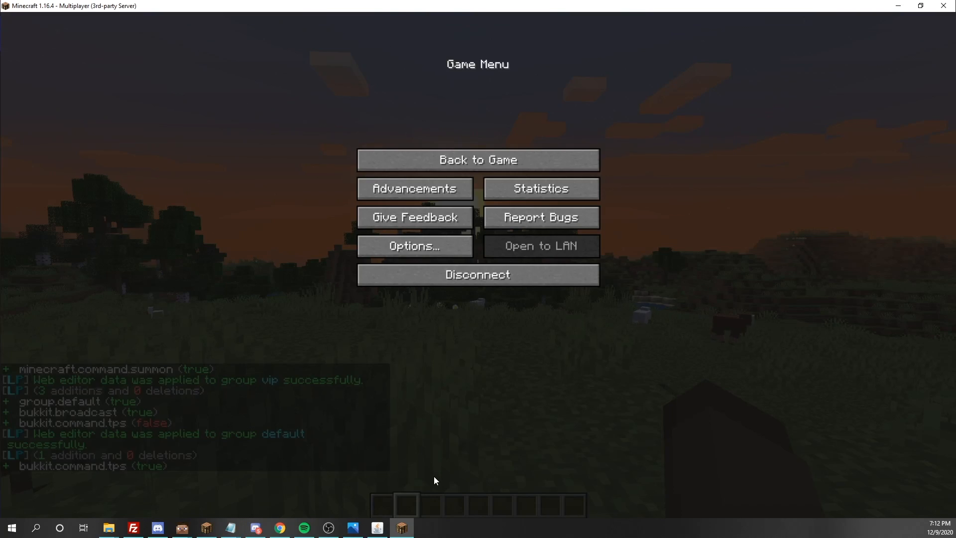
pyautogui.press('Escape')
# - Run /lp user <player> parent set default so default is the player's only group
pyautogui.press('t')
pyautogui.hotkey('ctrl', 'v')
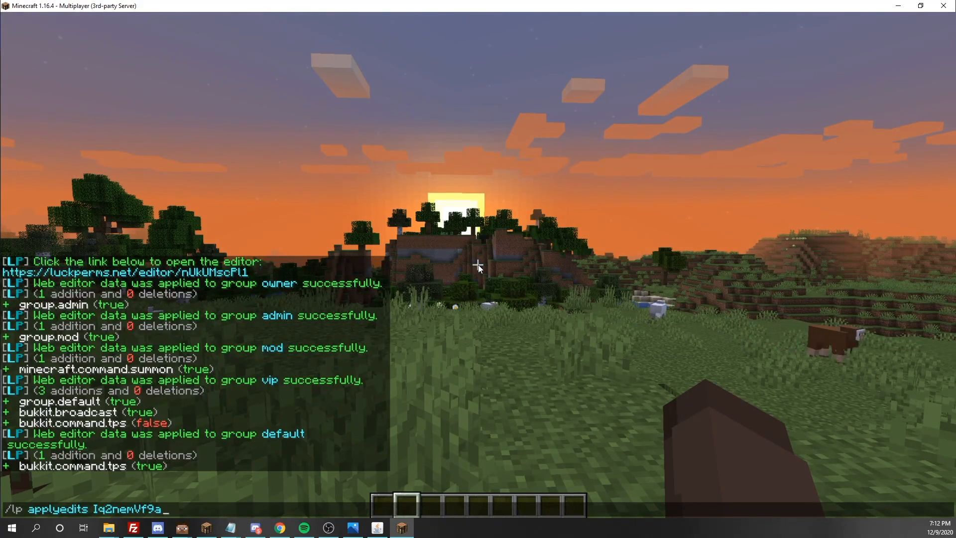
pyautogui.press('BackSpace')
pyautogui.press('BackSpace')
pyautogui.press('BackSpace')
pyautogui.press('BackSpace')
pyautogui.press('BackSpace')
pyautogui.press('BackSpace')
pyautogui.press('BackSpace')
pyautogui.press('BackSpace')
pyautogui.press('BackSpace')
pyautogui.press('BackSpace')
pyautogui.press('BackSpace')
pyautogui.press('BackSpace')
pyautogui.press('BackSpace')
pyautogui.press('BackSpace')
pyautogui.press('BackSpace')
pyautogui.press('BackSpace')
pyautogui.press('BackSpace')
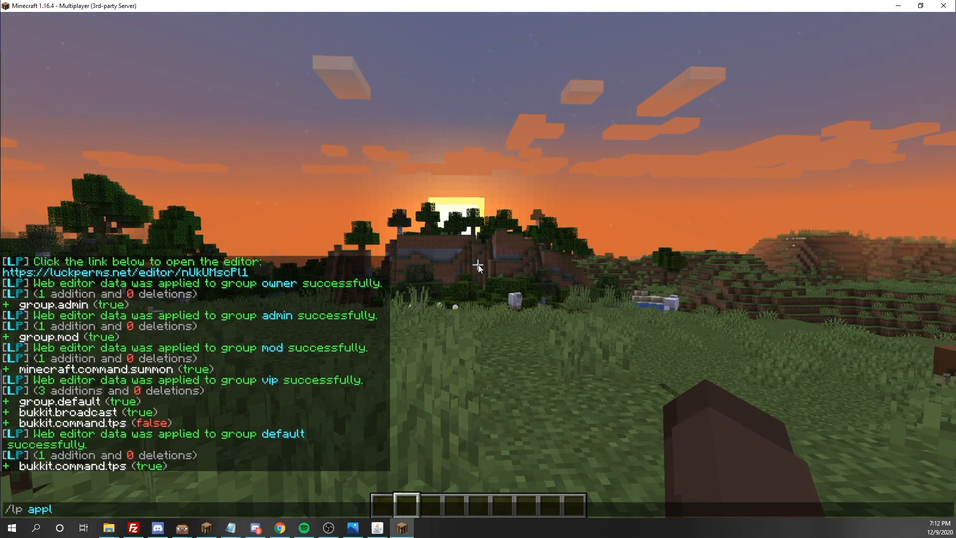
pyautogui.press('BackSpace')
pyautogui.press('BackSpace')
pyautogui.press('BackSpace')
pyautogui.press('BackSpace')
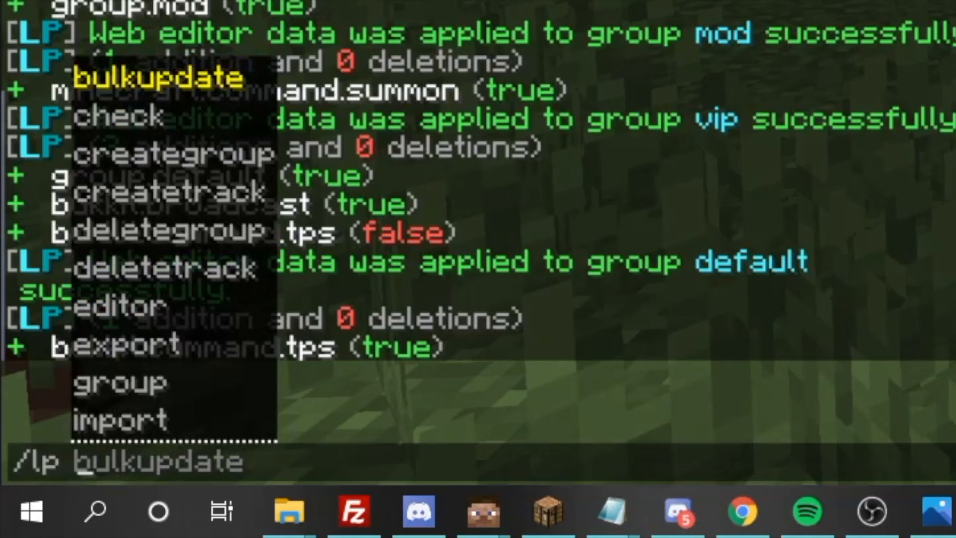
pyautogui.write('user 8FA p')
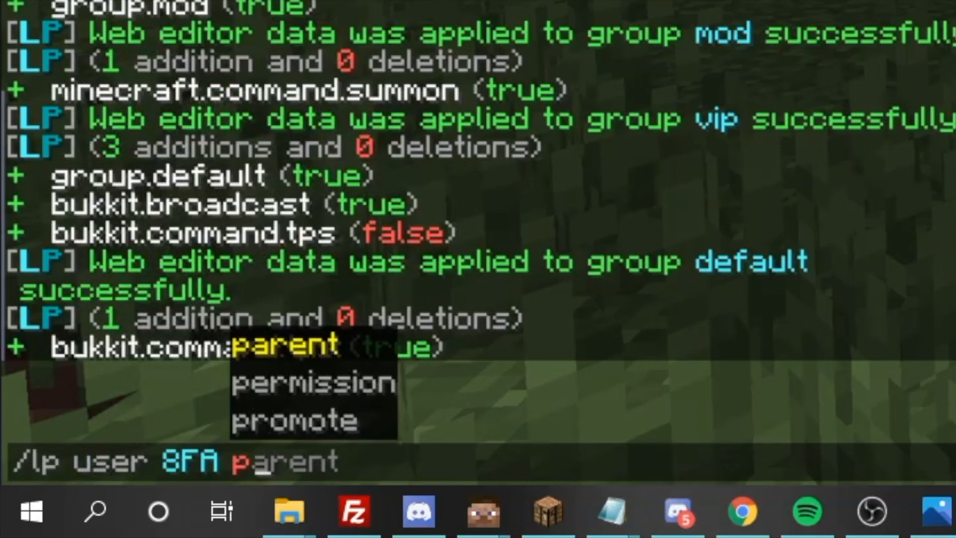
pyautogui.press('Tab')
pyautogui.write('s')
pyautogui.press('Tab')
pyautogui.press('Tab')
pyautogui.press('Tab')
pyautogui.press('Tab')
pyautogui.press('Up')
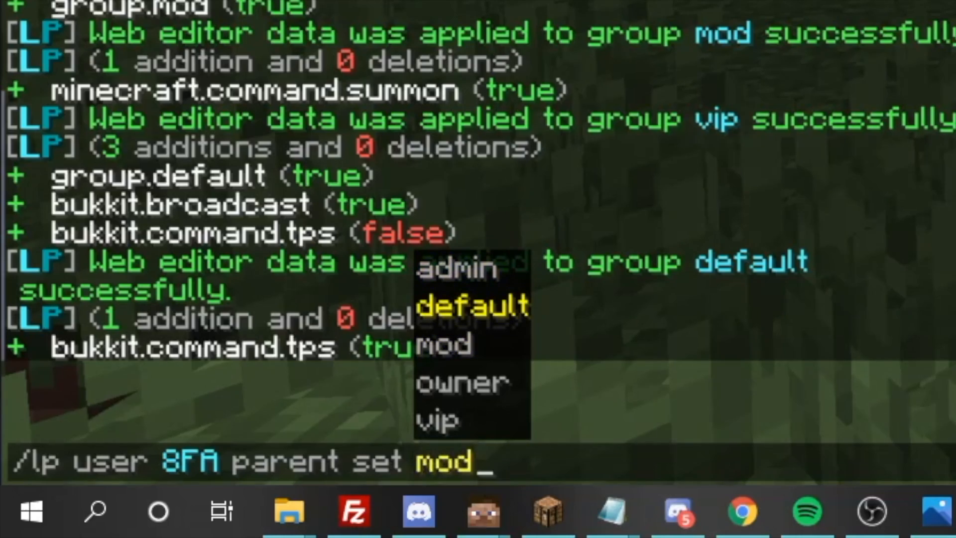
pyautogui.press('Tab')
pyautogui.press('Return')
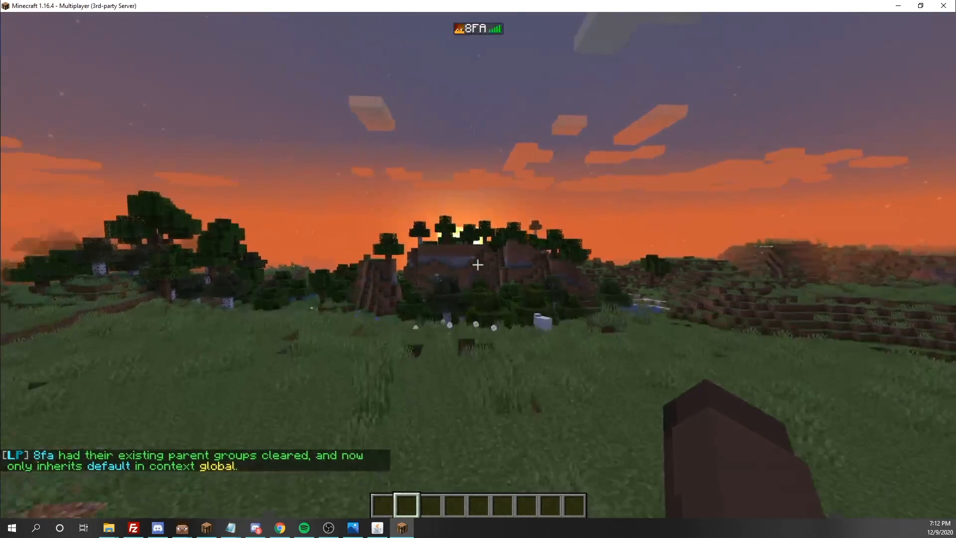
pyautogui.press('/')
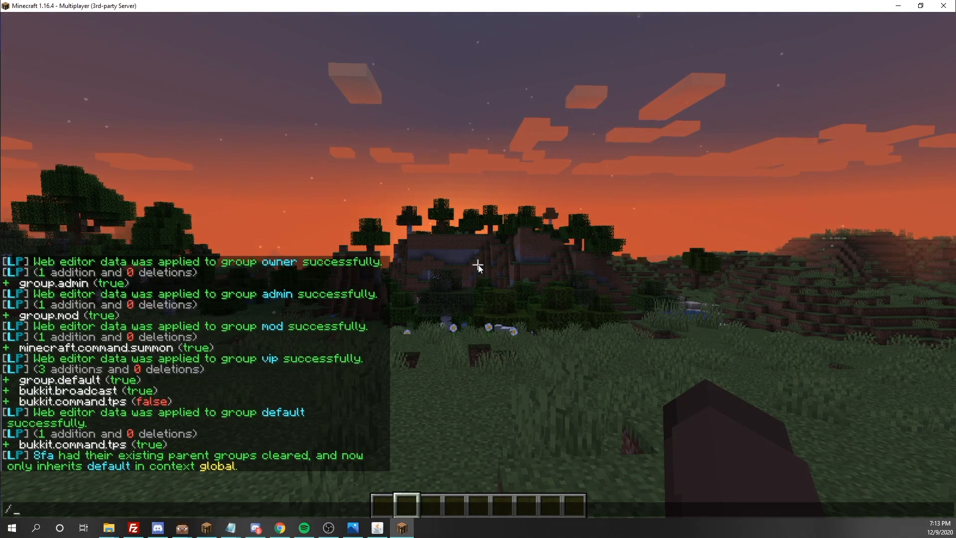
pyautogui.press('Escape')
pyautogui.press('Escape')
# - Remove the player's operator status with deop in the server console
pyautogui.click(377, 527)
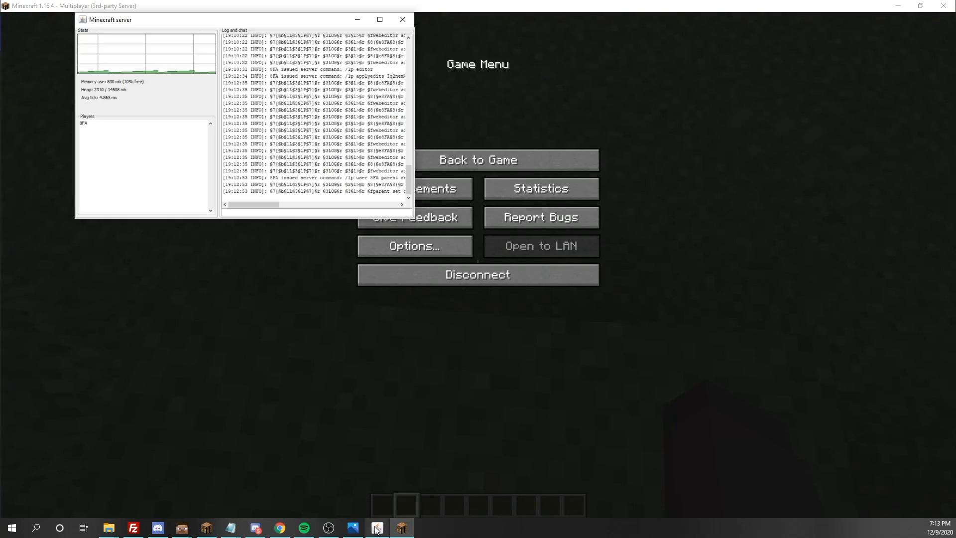
pyautogui.click(235, 210)
pyautogui.write('deop 8FA')
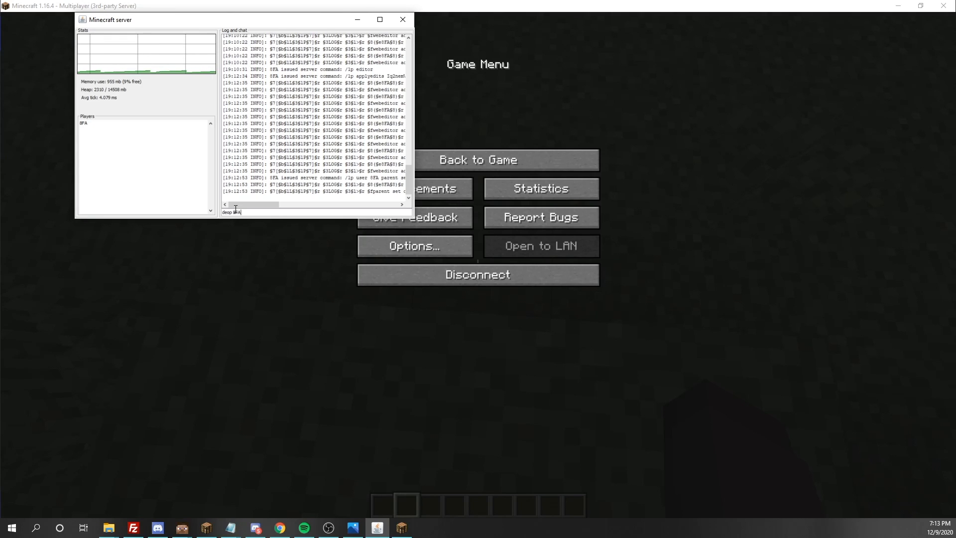
pyautogui.press('Return')
# - Run /tps in chat, which reports 20.0 for the 1m, 5m and 15m intervals
pyautogui.click(226, 339)
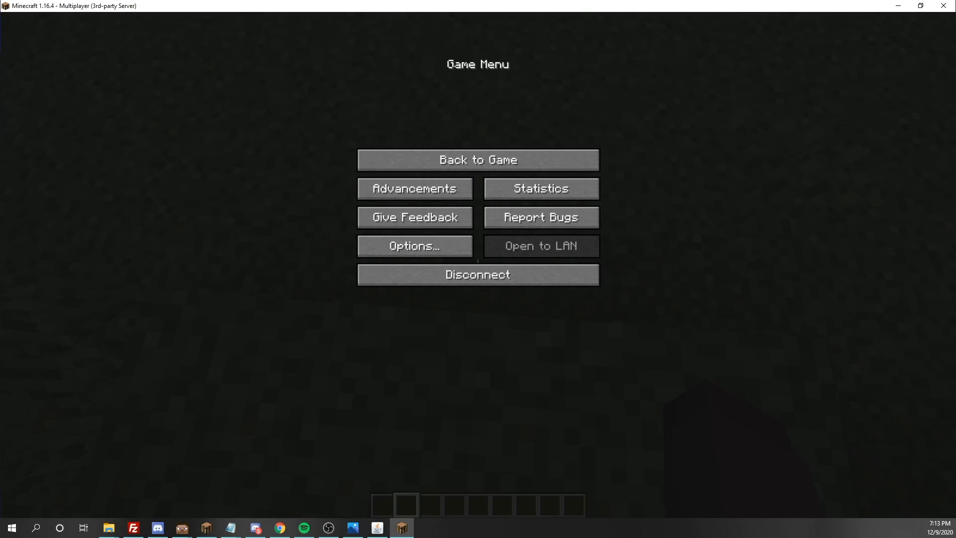
pyautogui.press('Escape')
pyautogui.press('t')
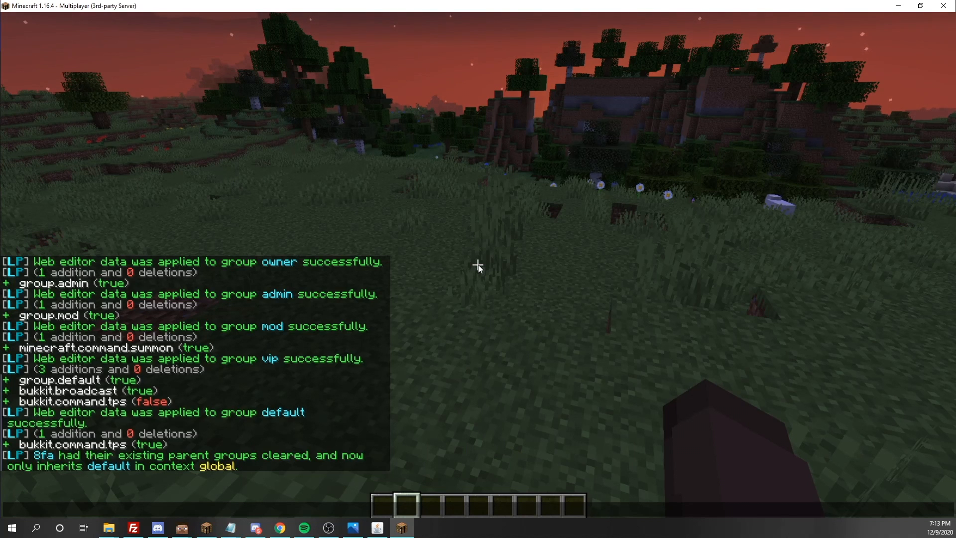
pyautogui.write('/tps')
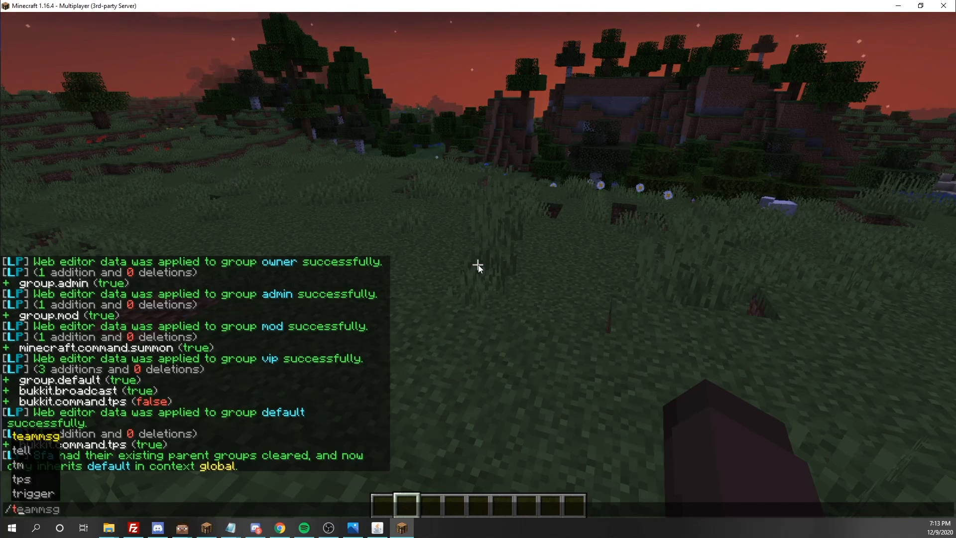
pyautogui.press('Return')
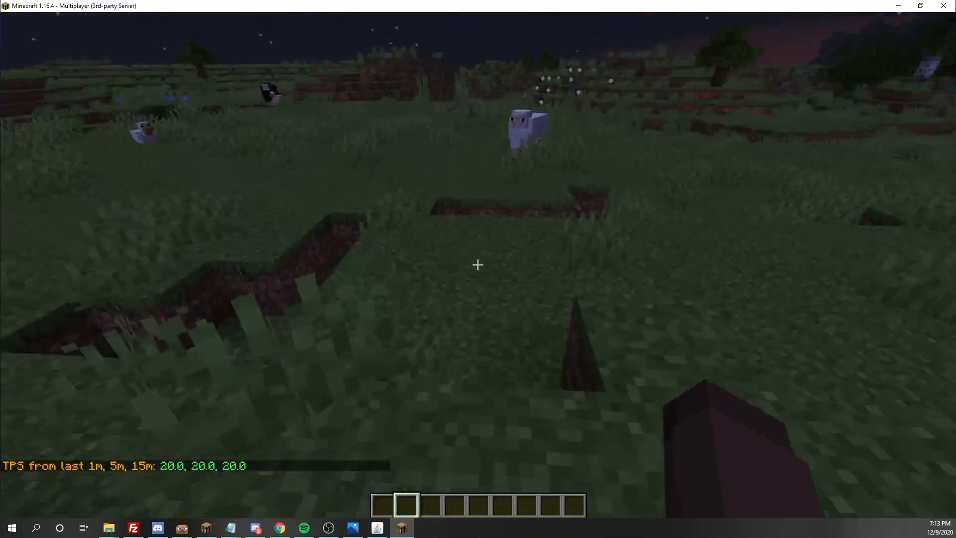
pyautogui.press('/')
pyautogui.press('Up')
pyautogui.press('Up')
pyautogui.press('Down')
pyautogui.hotkey('ctrl', 'a')
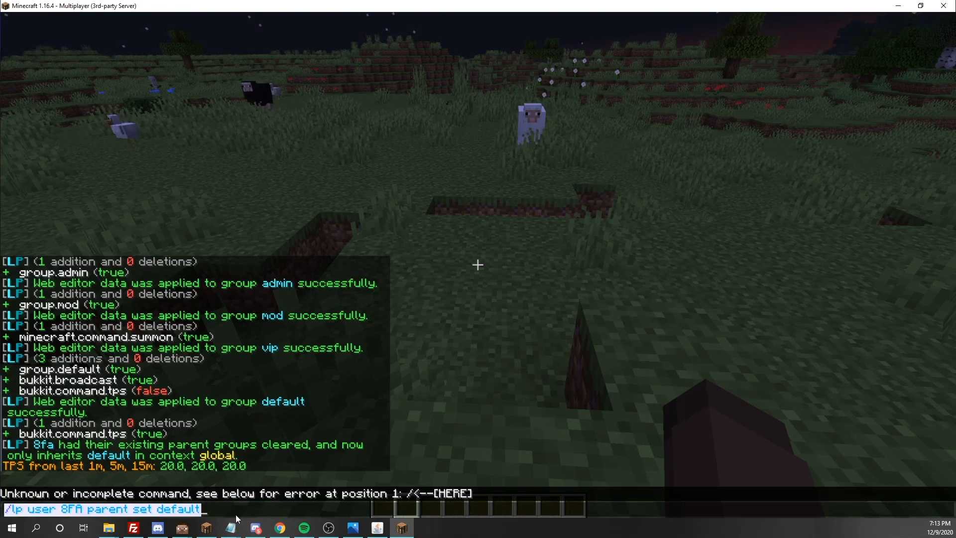
# - Give the player operator status again with op in the server console
pyautogui.click(205, 510)
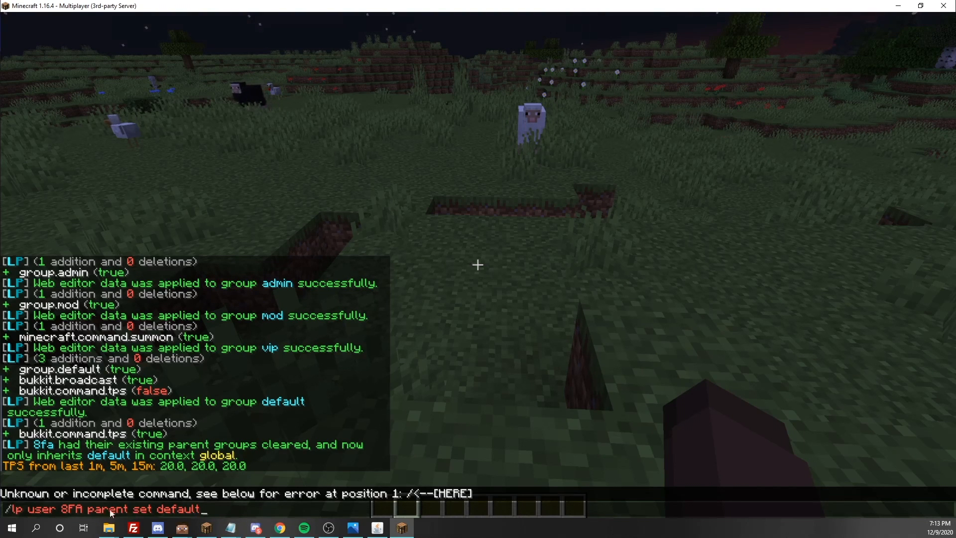
pyautogui.click(377, 528)
pyautogui.write('op')
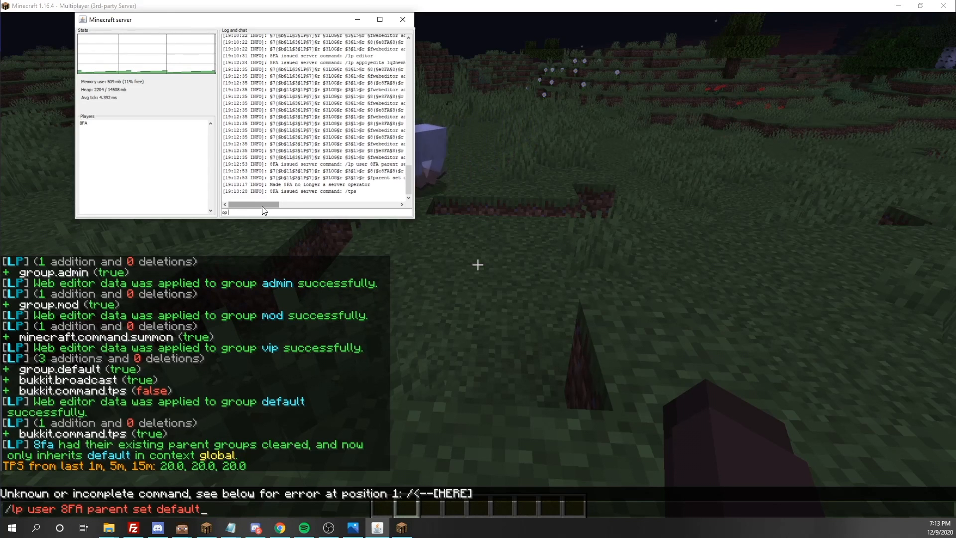
pyautogui.write(' 8FA')
pyautogui.press('Return')
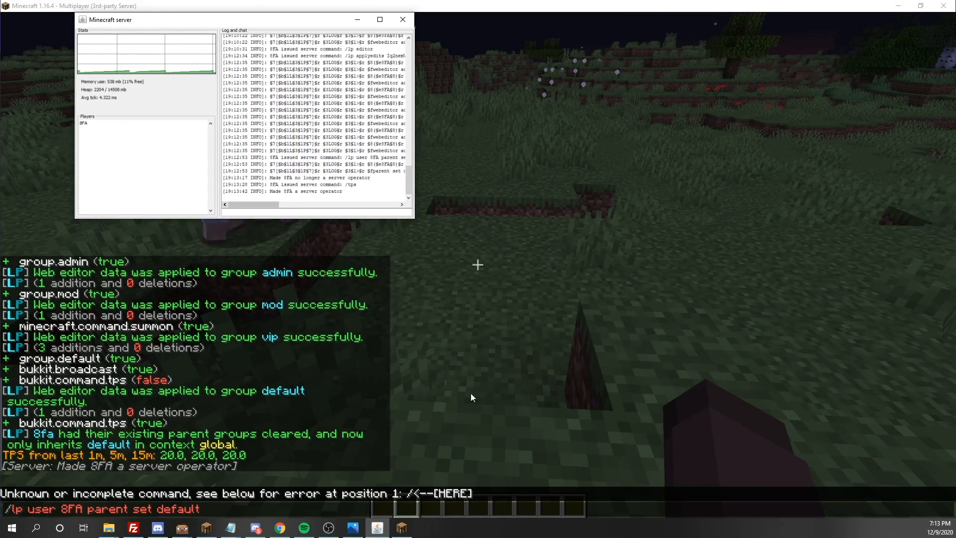
# - Run /lp user <player> parent set vip to make vip the player's group
pyautogui.click(238, 510)
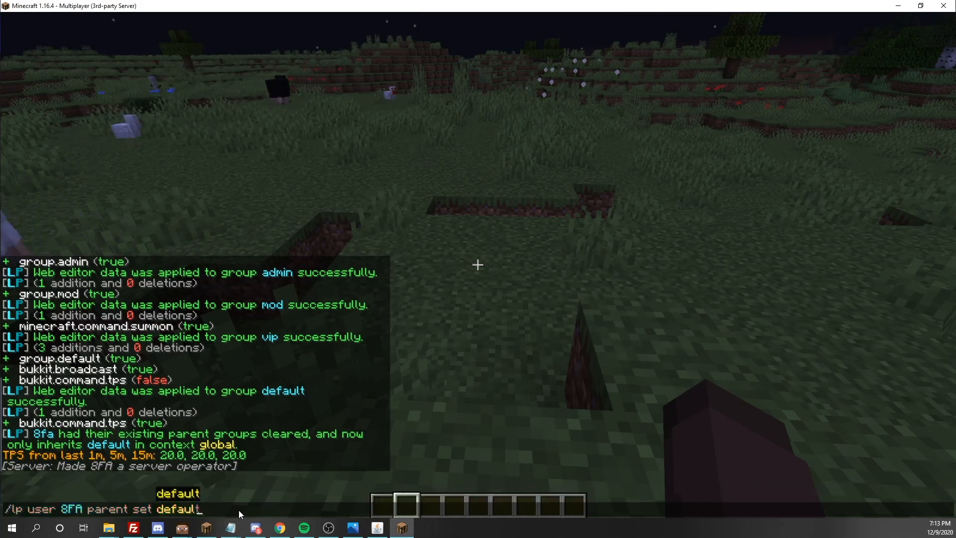
pyautogui.press('BackSpace')
pyautogui.press('BackSpace')
pyautogui.press('BackSpace')
pyautogui.press('BackSpace')
pyautogui.press('BackSpace')
pyautogui.press('Tab')
pyautogui.press('Tab')
pyautogui.press('Tab')
pyautogui.press('Tab')
pyautogui.press('Tab')
pyautogui.press('Return')
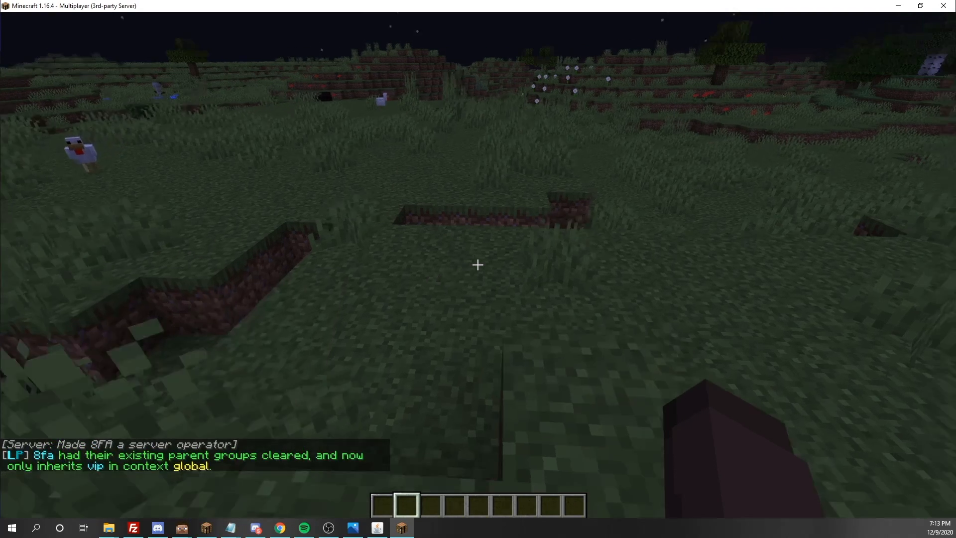
# - Try /tps again and see it refused with a no-permission error
pyautogui.write('/t')
pyautogui.press('Tab')
pyautogui.write('ps')
pyautogui.press('Return')
pyautogui.press('w')
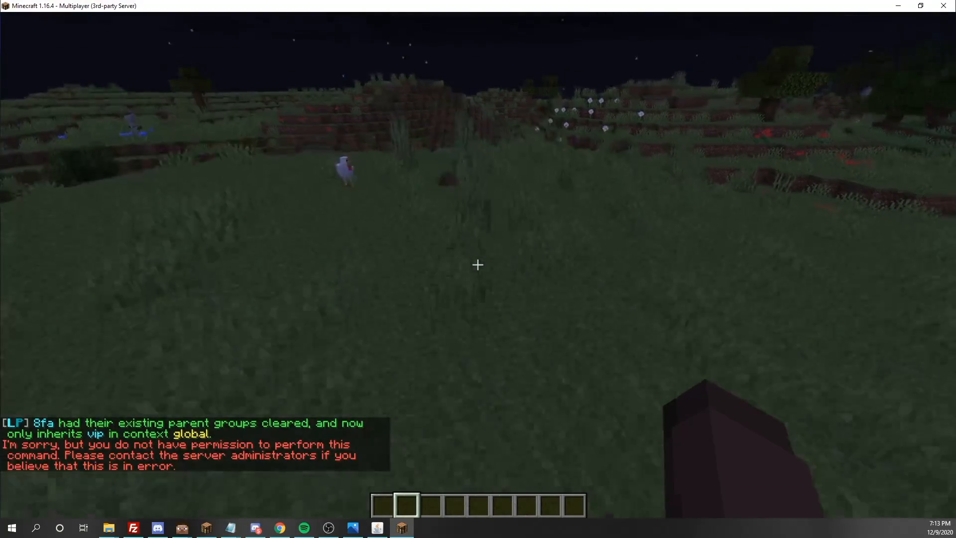
pyautogui.press('w')
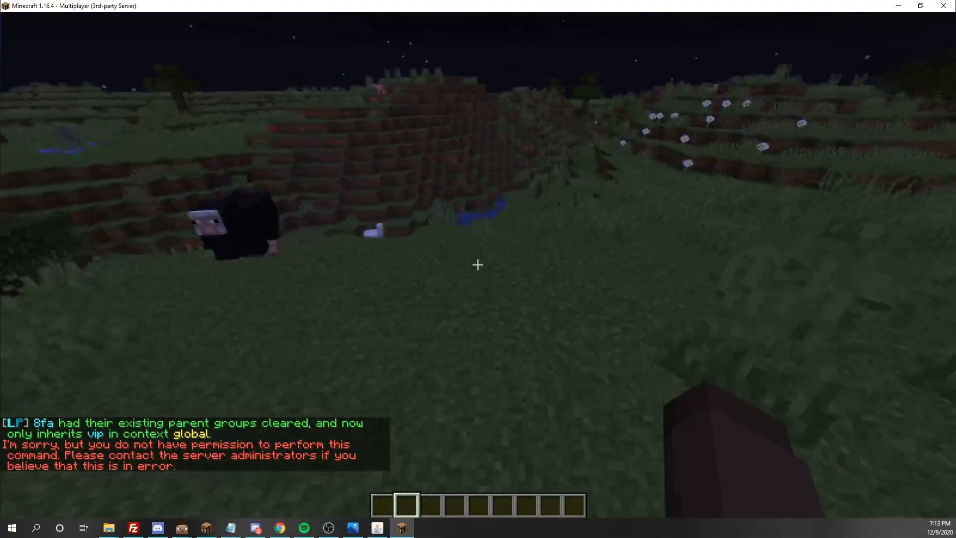
pyautogui.press('w')
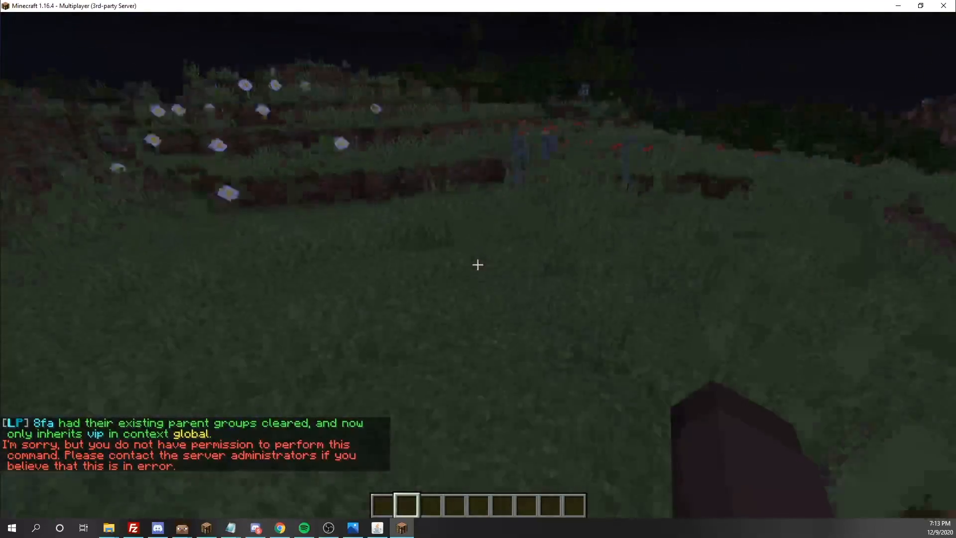
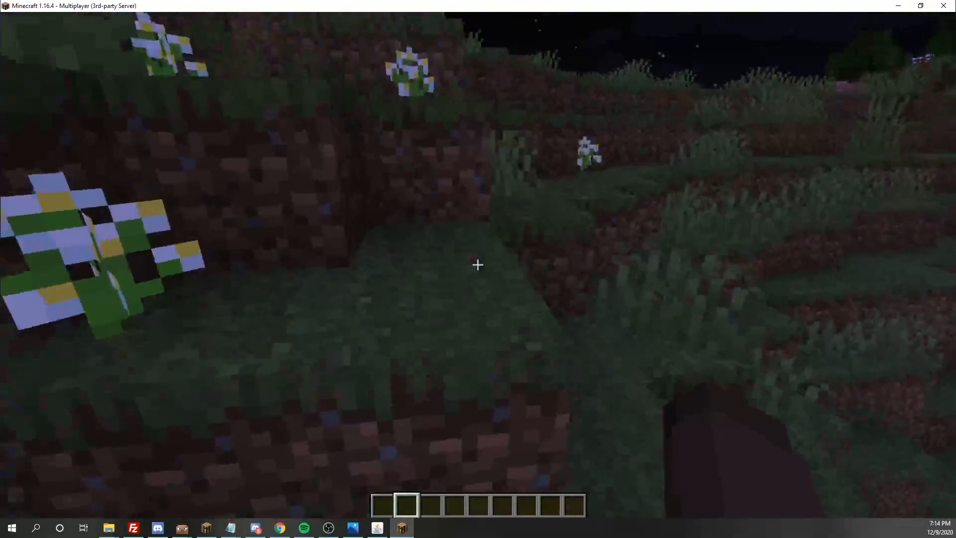
# - Run /lp group vip permission info to show bukkit.broadcast, denied bukkit.command.tps and weight.10
pyautogui.press('/')
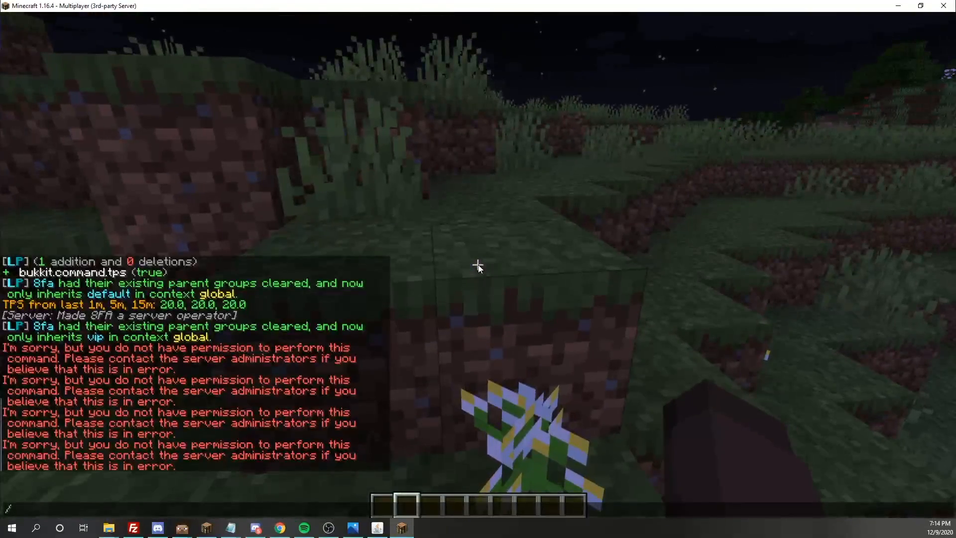
pyautogui.write('lp group')
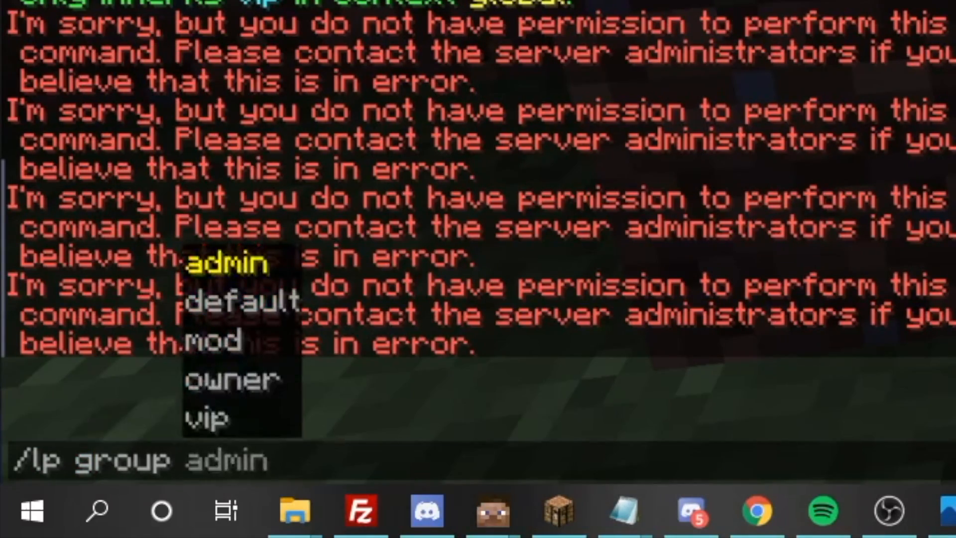
pyautogui.press('Tab')
pyautogui.press('Tab')
pyautogui.press('Tab')
pyautogui.press('Tab')
pyautogui.press('Tab')
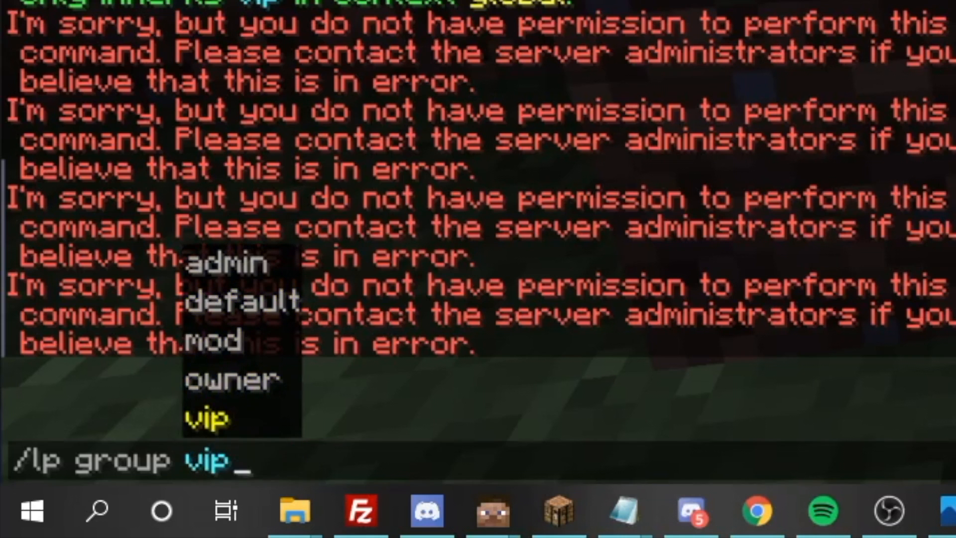
pyautogui.write('p')
pyautogui.press('Tab')
pyautogui.press('Tab')
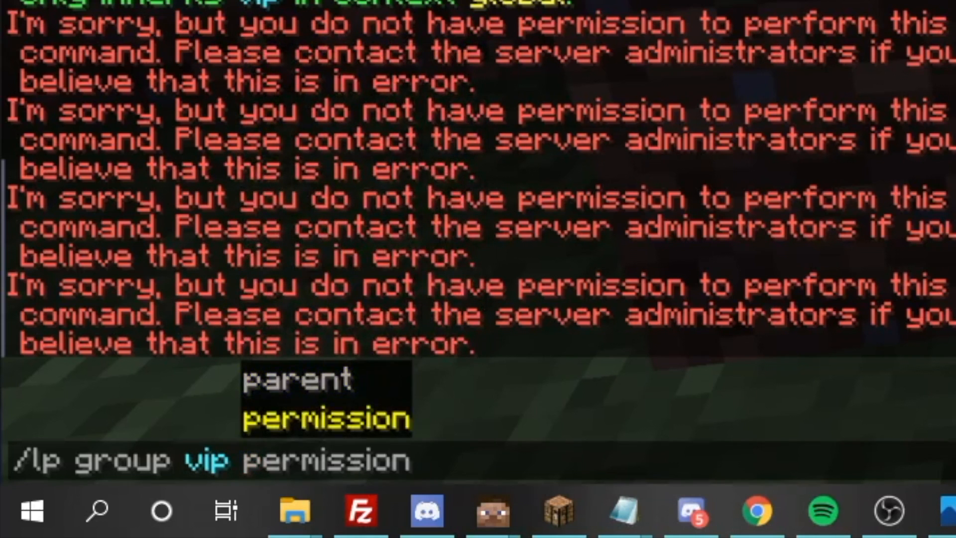
pyautogui.write('info')
pyautogui.press('Return')
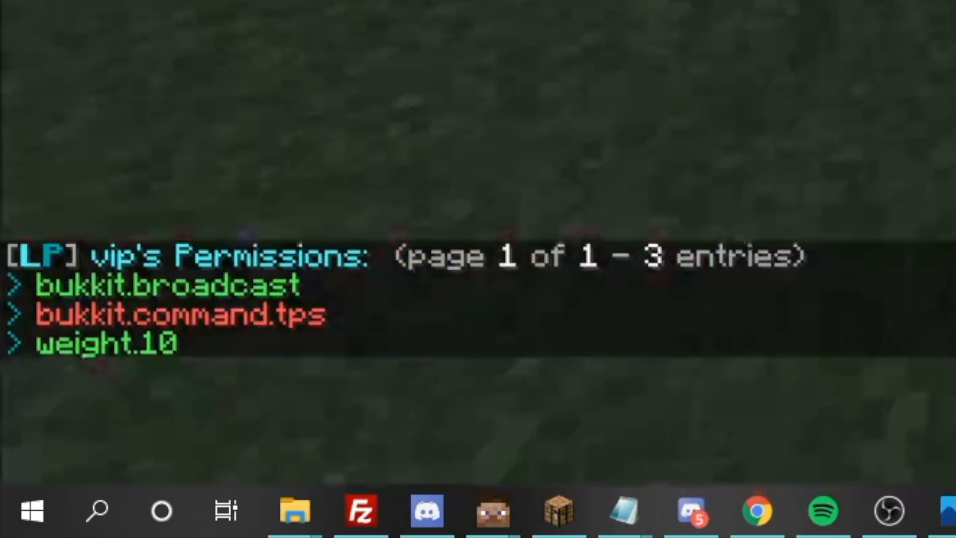
pyautogui.write('/')
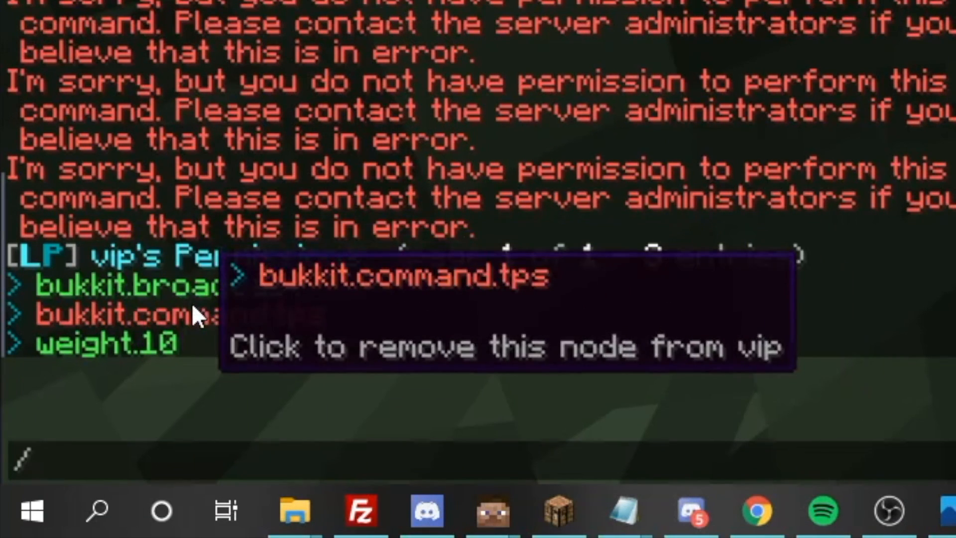
pyautogui.press('Escape')
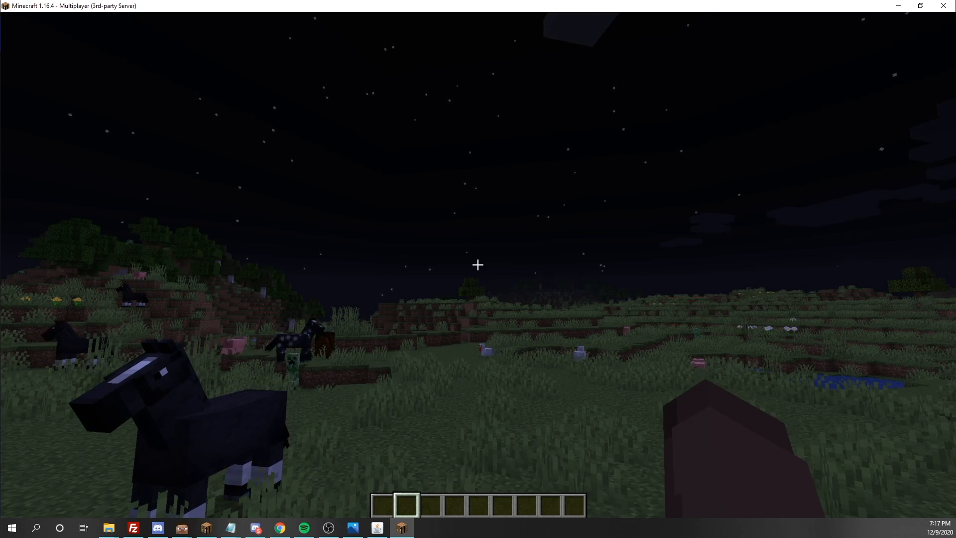
# - Build the command /lp group admin permission set with Tab completion
pyautogui.press('/')
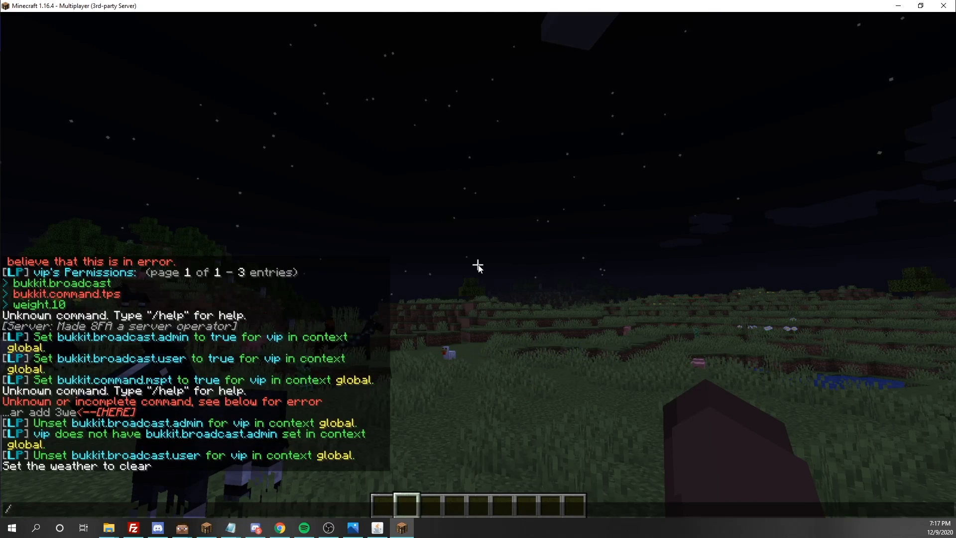
pyautogui.write('lp')
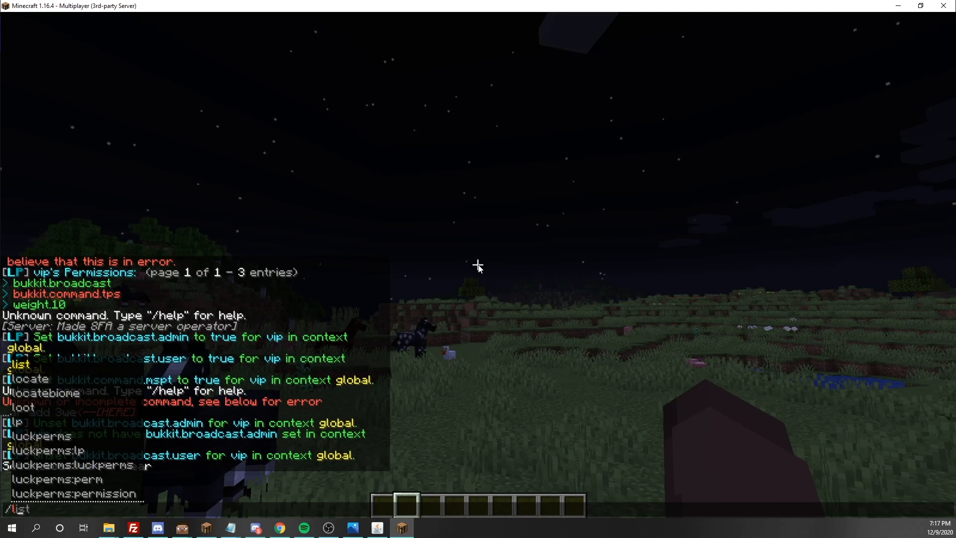
pyautogui.write(' h')
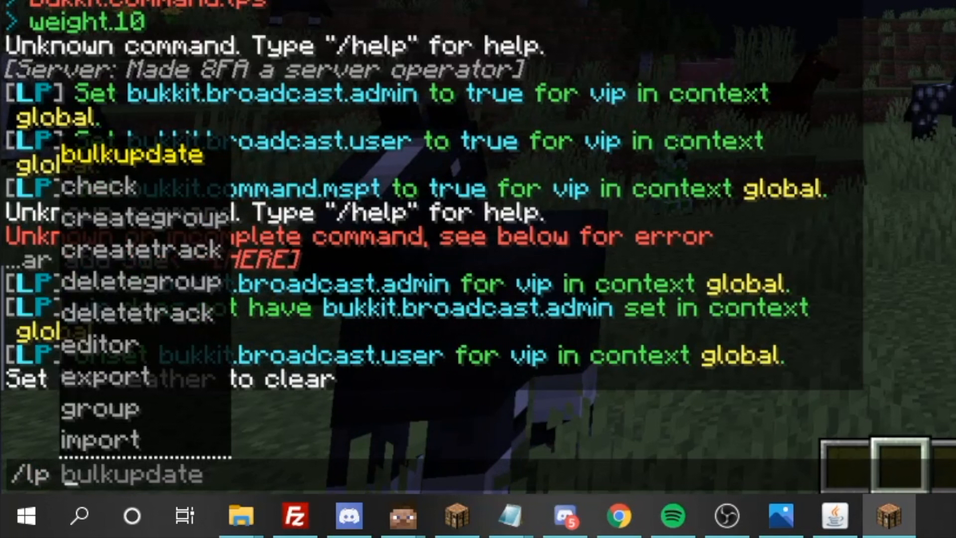
pyautogui.press('BackSpace')
pyautogui.write('g')
pyautogui.press('Tab')
pyautogui.press('Tab')
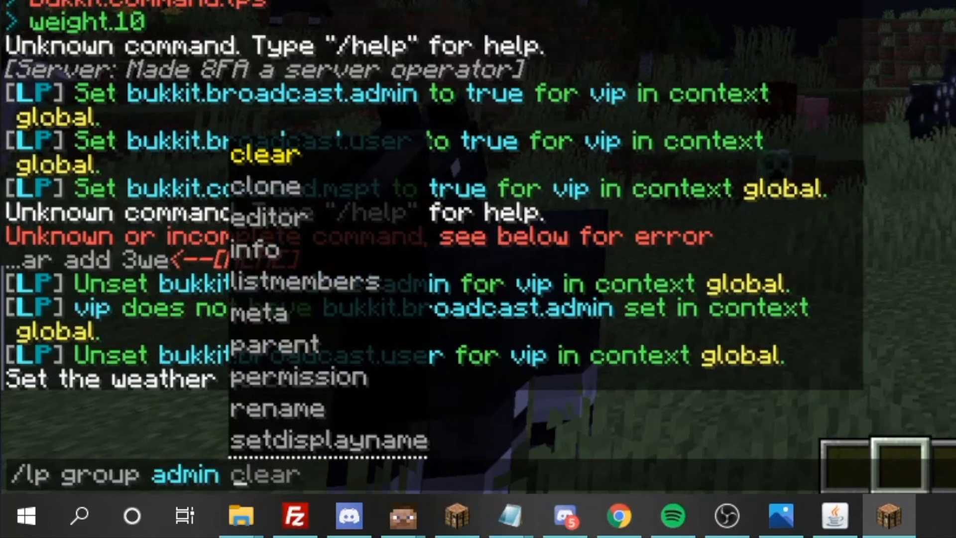
pyautogui.write('p')
pyautogui.press('Tab')
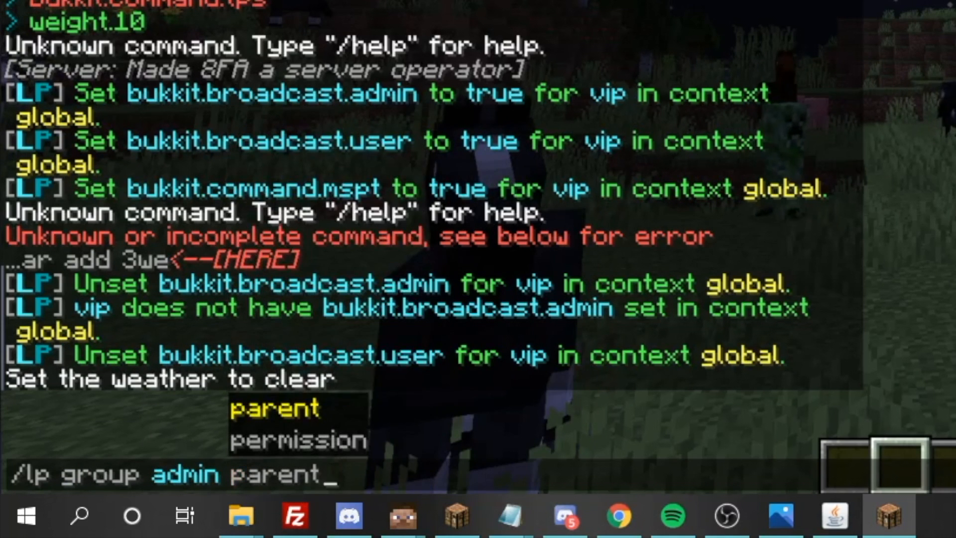
pyautogui.press('Tab')
pyautogui.write('s')
pyautogui.press('Tab')
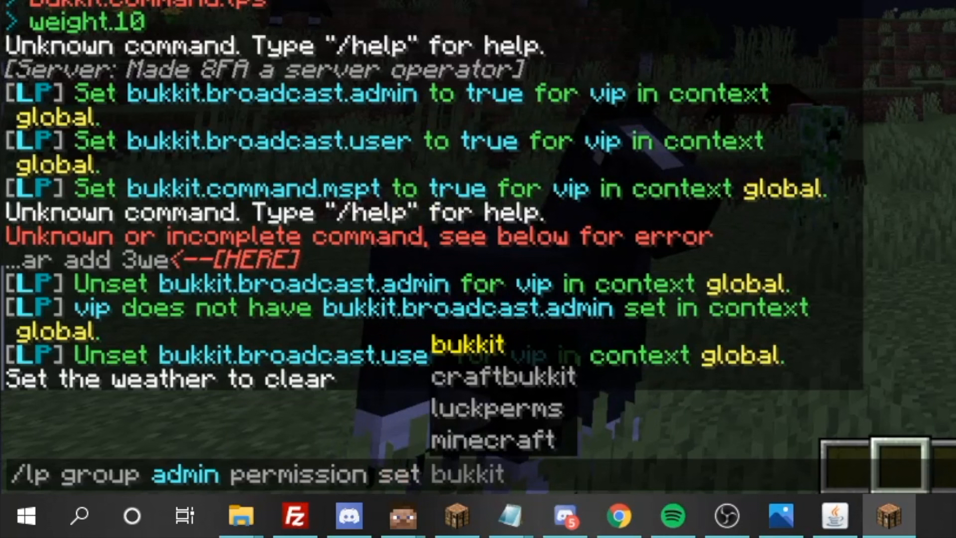
# - Complete the node minecraft.command.enchant and grant it to the admin group
pyautogui.press('Tab')
pyautogui.press('Tab')
pyautogui.press('Tab')
pyautogui.press('Tab')
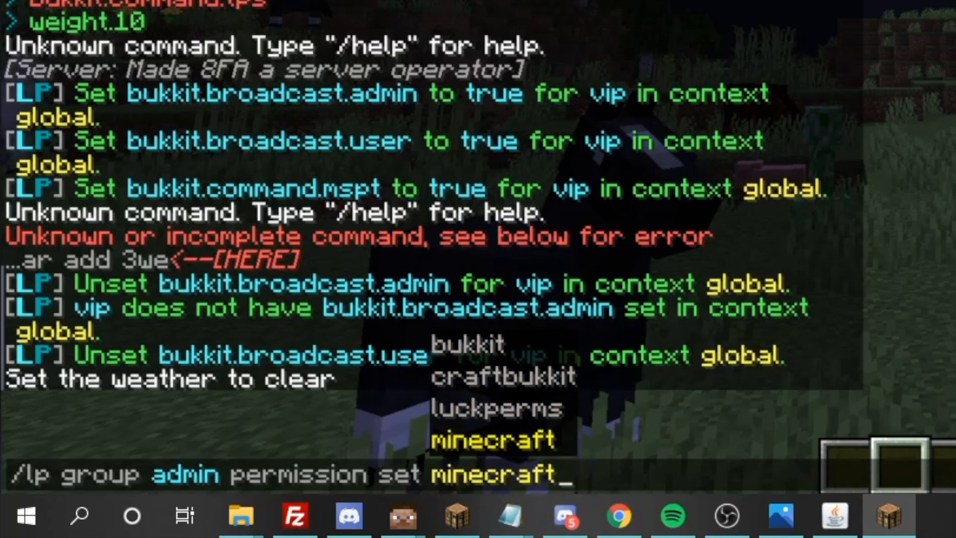
pyautogui.write('.')
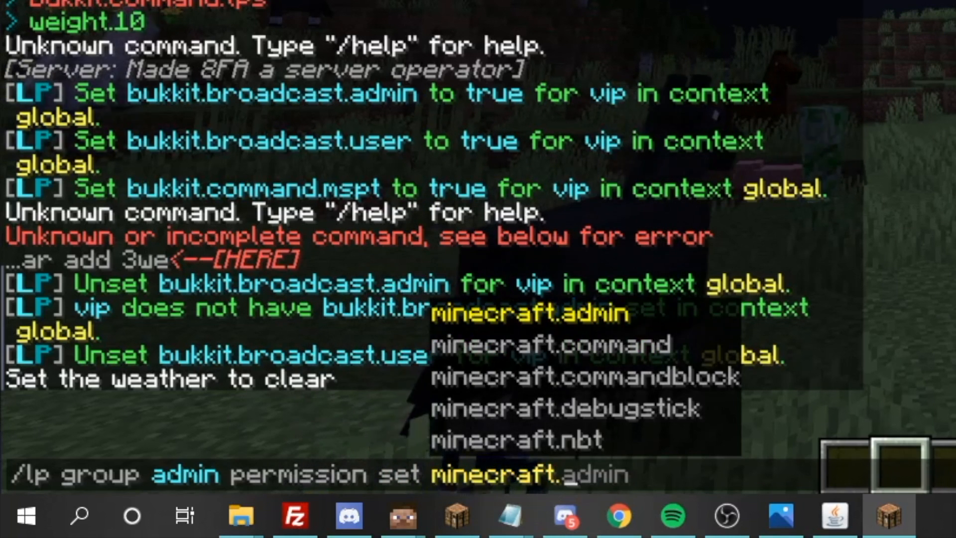
pyautogui.press('Tab')
pyautogui.press('Tab')
pyautogui.write('.')
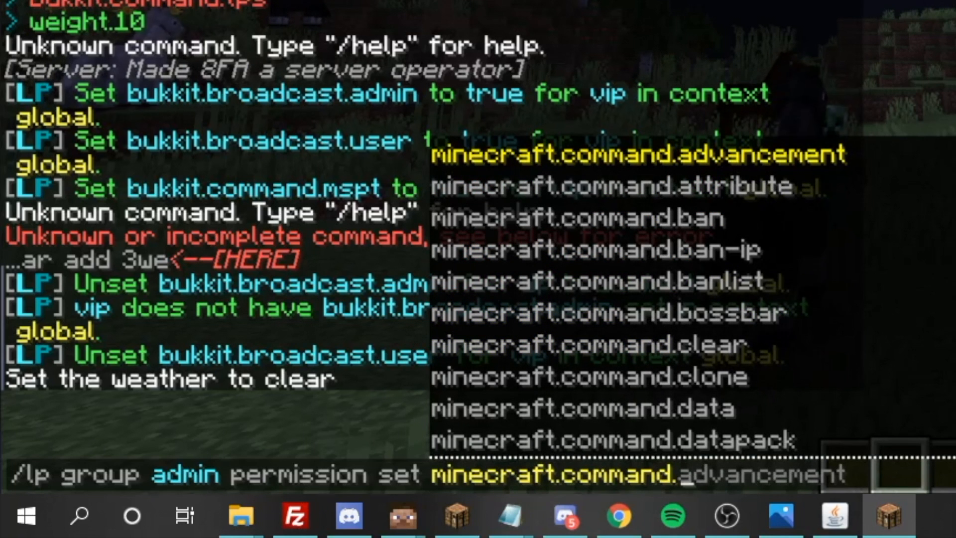
pyautogui.press('Tab')
pyautogui.press('Tab')
pyautogui.press('Tab')
pyautogui.press('Tab')
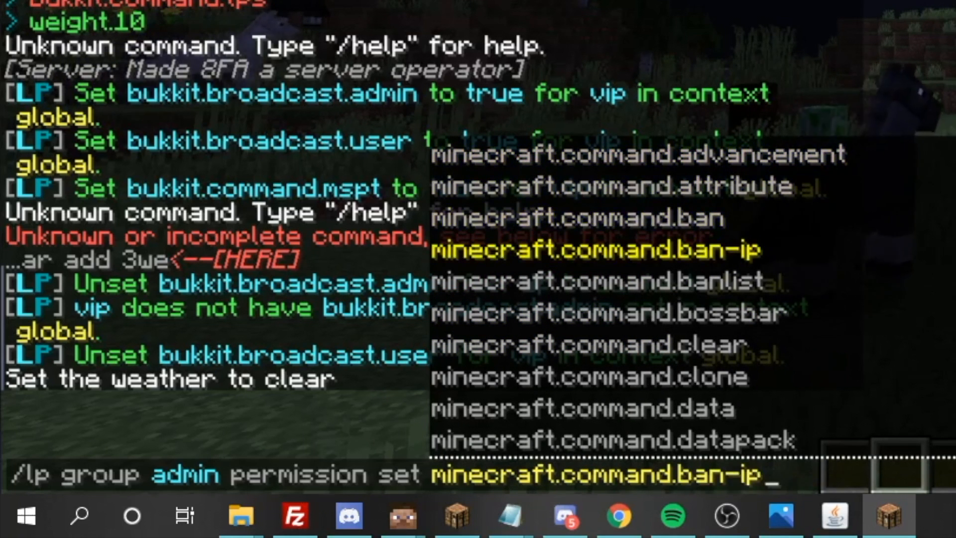
pyautogui.press('Tab')
pyautogui.press('Tab')
pyautogui.press('Tab')
pyautogui.press('Tab')
pyautogui.press('Tab')
pyautogui.press('Tab')
pyautogui.press('Tab')
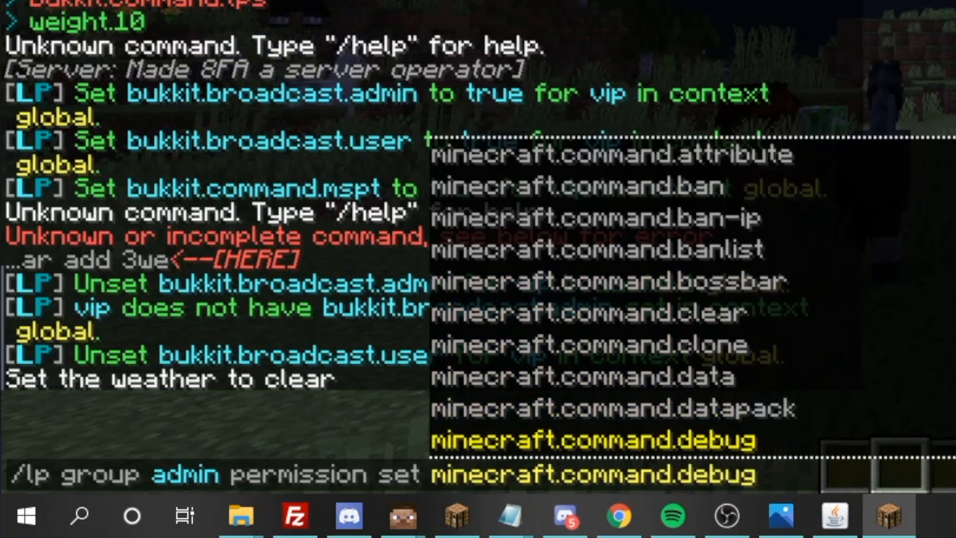
pyautogui.press('Tab')
pyautogui.press('Tab')
pyautogui.press('Tab')
pyautogui.press('Tab')
pyautogui.press('Tab')
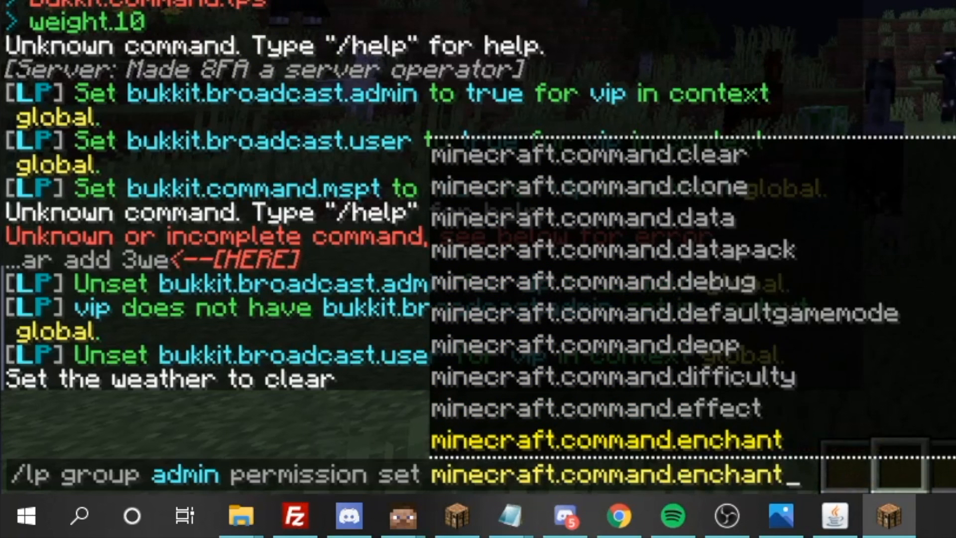
pyautogui.press('Tab')
pyautogui.press('Up')
pyautogui.press('Tab')
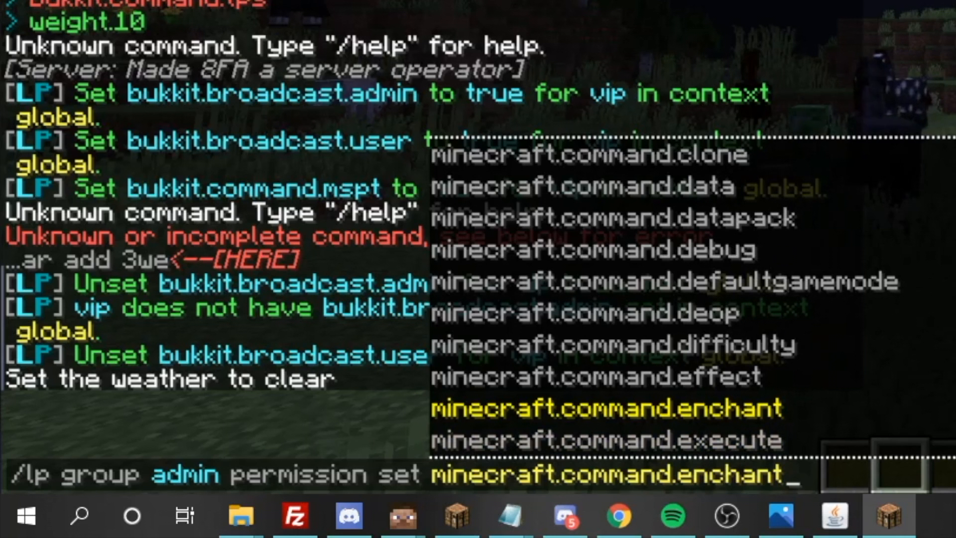
pyautogui.press('Escape')
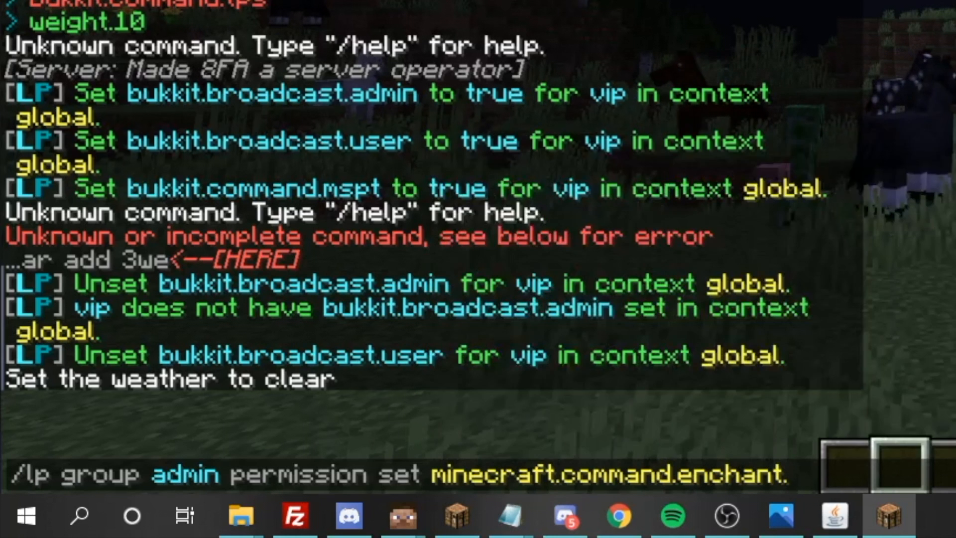
pyautogui.press('Return')
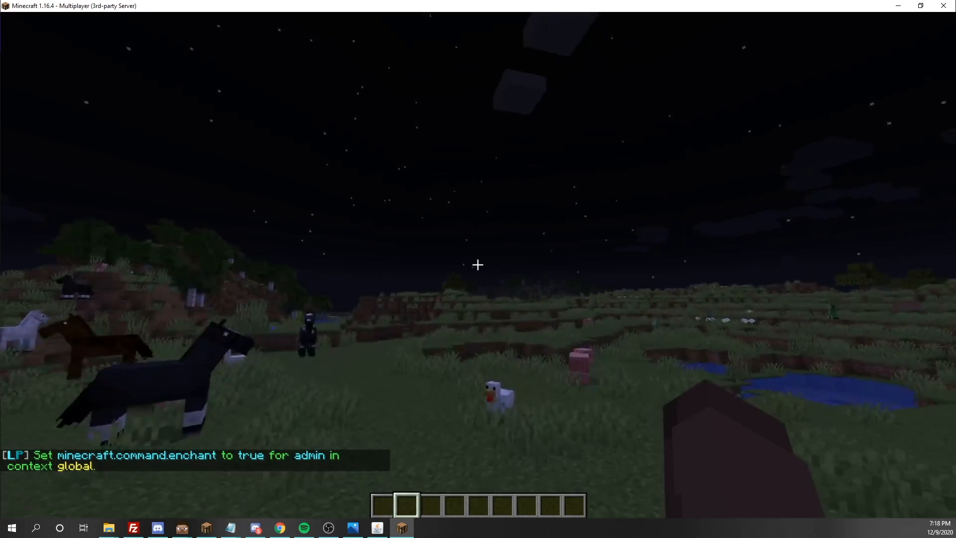
# - Walk across the meadow and draft an /enchant command, closing chat without running it
pyautogui.press('w')
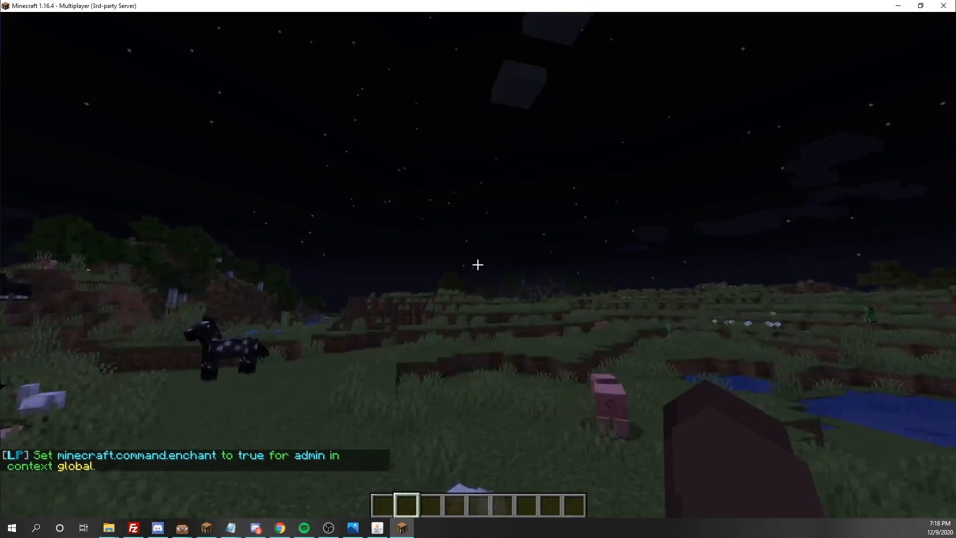
pyautogui.press('w')
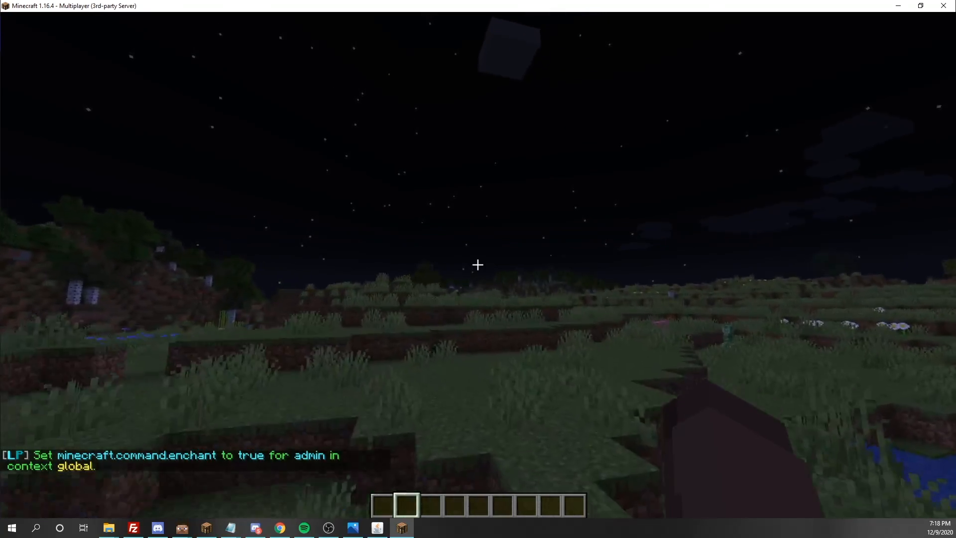
pyautogui.press('w')
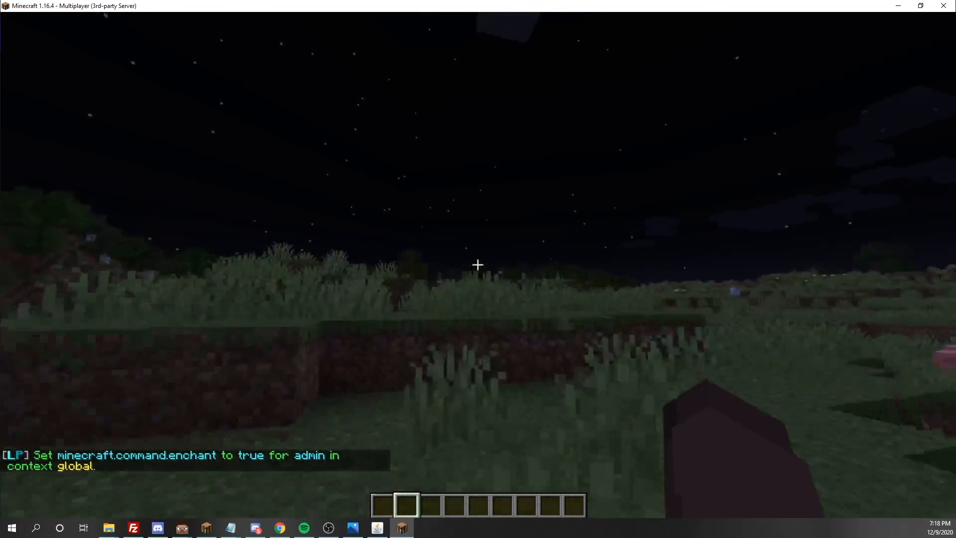
pyautogui.press('w')
pyautogui.press('/')
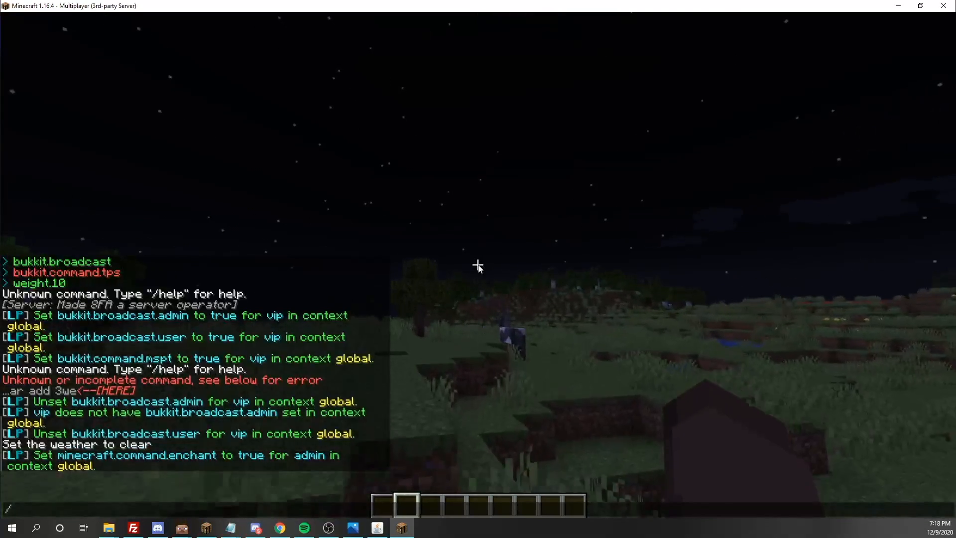
pyautogui.write('end')
pyautogui.press('BackSpace')
pyautogui.write('chant')
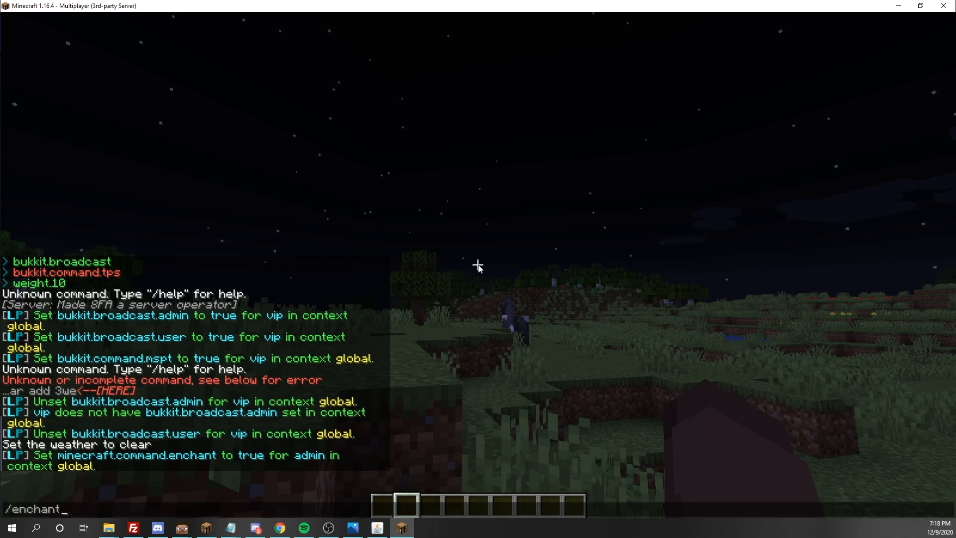
pyautogui.press('Escape')
# - Walk toward the horse and recall the admin permission command from chat history
pyautogui.press('w')
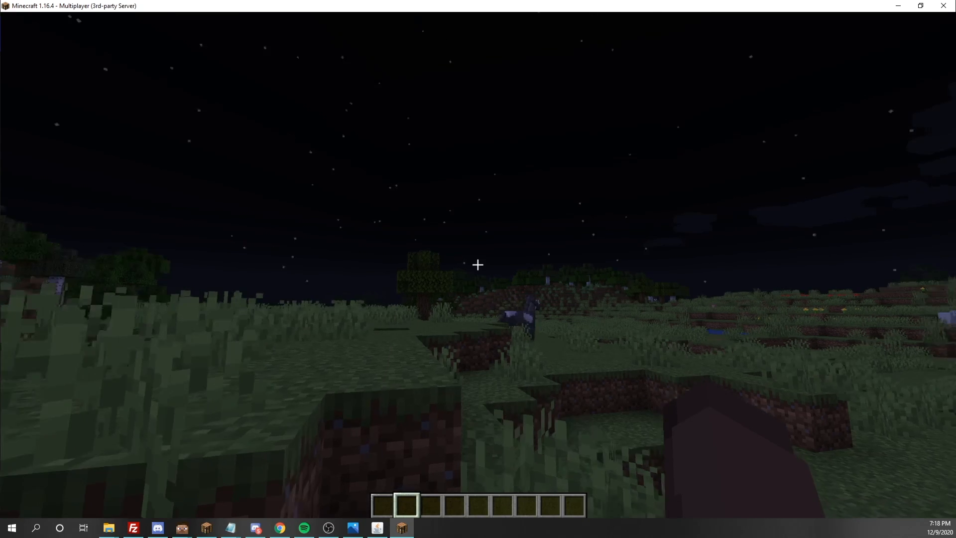
pyautogui.press('/')
pyautogui.press('Up')
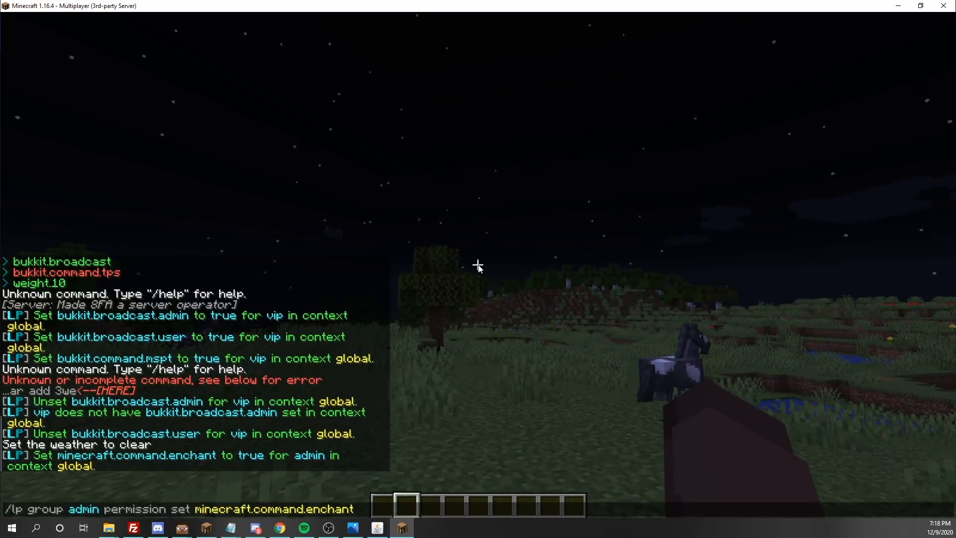
pyautogui.press('BackSpace')
pyautogui.press('BackSpace')
pyautogui.press('BackSpace')
pyautogui.press('BackSpace')
pyautogui.press('BackSpace')
pyautogui.press('BackSpace')
pyautogui.press('BackSpace')
pyautogui.press('BackSpace')
# - Rewrite it as /lp user permission set bukkit.command.mspt false for the player
pyautogui.press('BackSpace')
pyautogui.press('BackSpace')
pyautogui.press('BackSpace')
pyautogui.press('BackSpace')
pyautogui.press('BackSpace')
pyautogui.press('BackSpace')
pyautogui.press('BackSpace')
pyautogui.press('BackSpace')
pyautogui.press('BackSpace')
pyautogui.press('BackSpace')
pyautogui.press('BackSpace')
pyautogui.press('BackSpace')
pyautogui.press('BackSpace')
pyautogui.press('BackSpace')
pyautogui.press('BackSpace')
pyautogui.press('BackSpace')
pyautogui.press('BackSpace')
pyautogui.press('BackSpace')
pyautogui.press('BackSpace')
pyautogui.press('BackSpace')
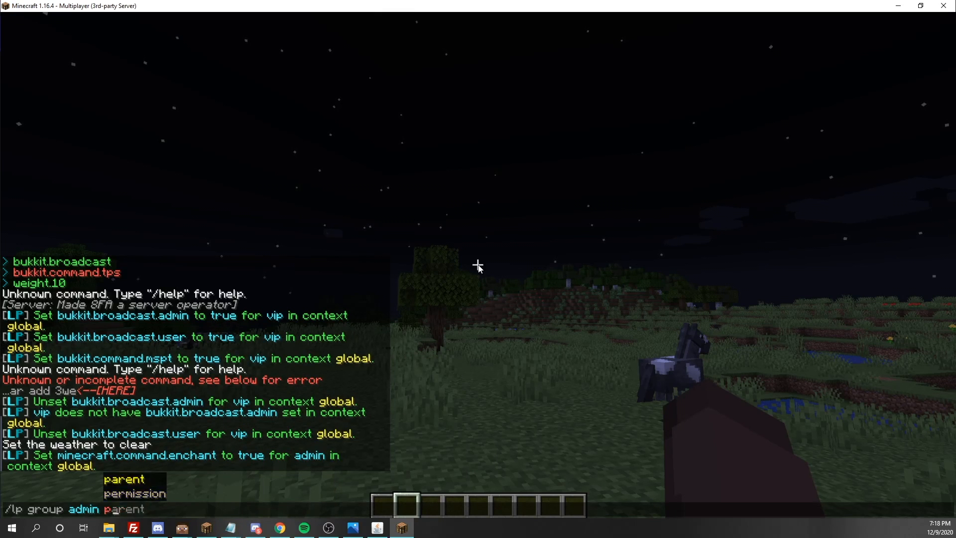
pyautogui.press('BackSpace')
pyautogui.press('BackSpace')
pyautogui.press('BackSpace')
pyautogui.press('BackSpace')
pyautogui.press('BackSpace')
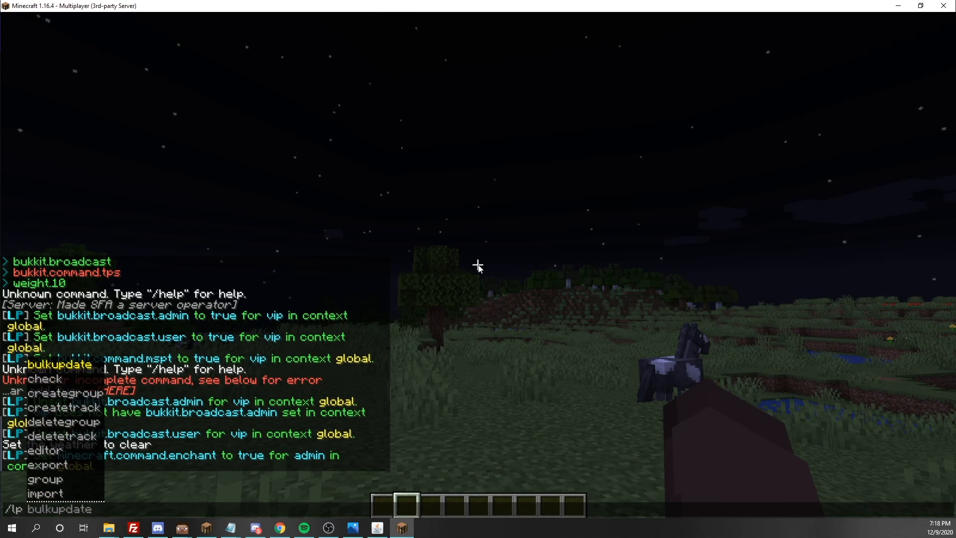
pyautogui.write('u')
pyautogui.write(' [')
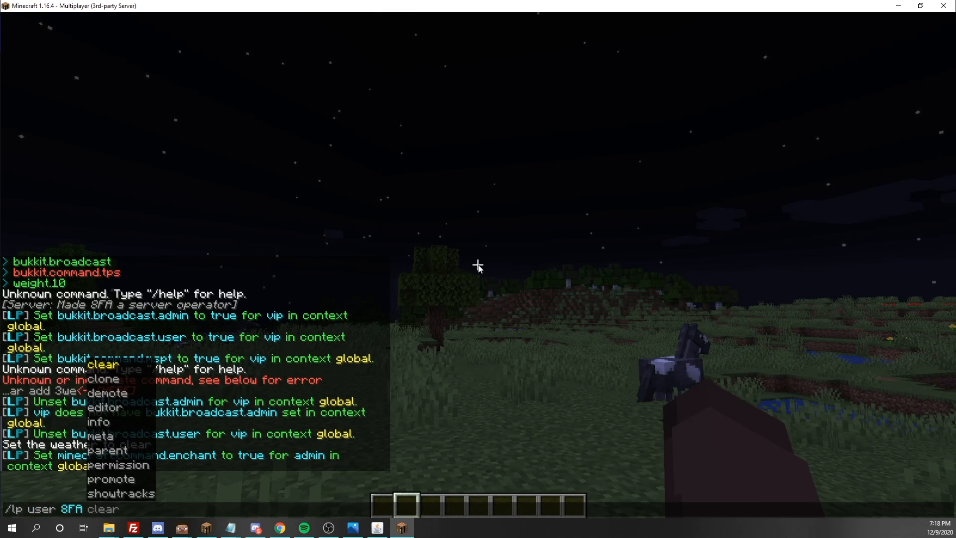
pyautogui.press('BackSpace')
pyautogui.write('p')
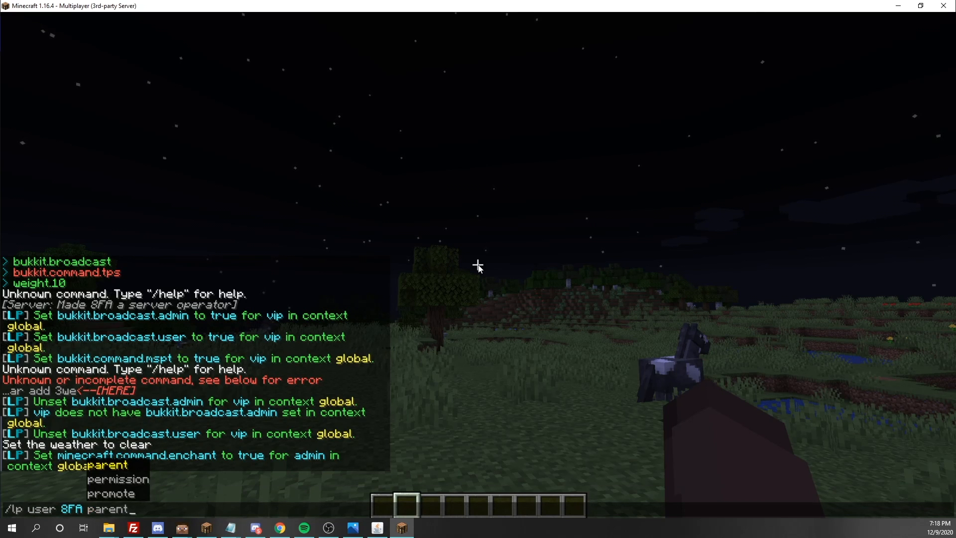
pyautogui.write(' sete')
pyautogui.press('BackSpace')
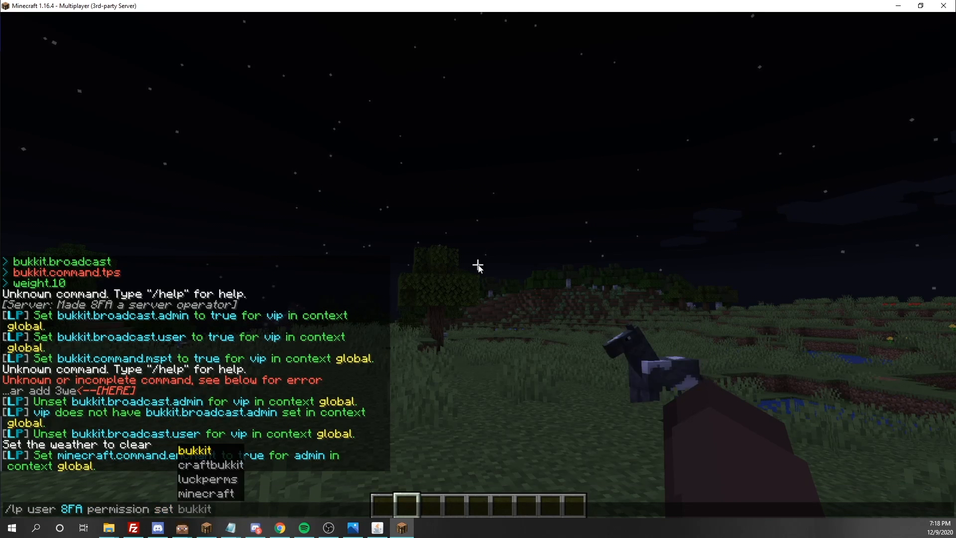
pyautogui.press('Tab')
pyautogui.press('Tab')
pyautogui.press('Tab')
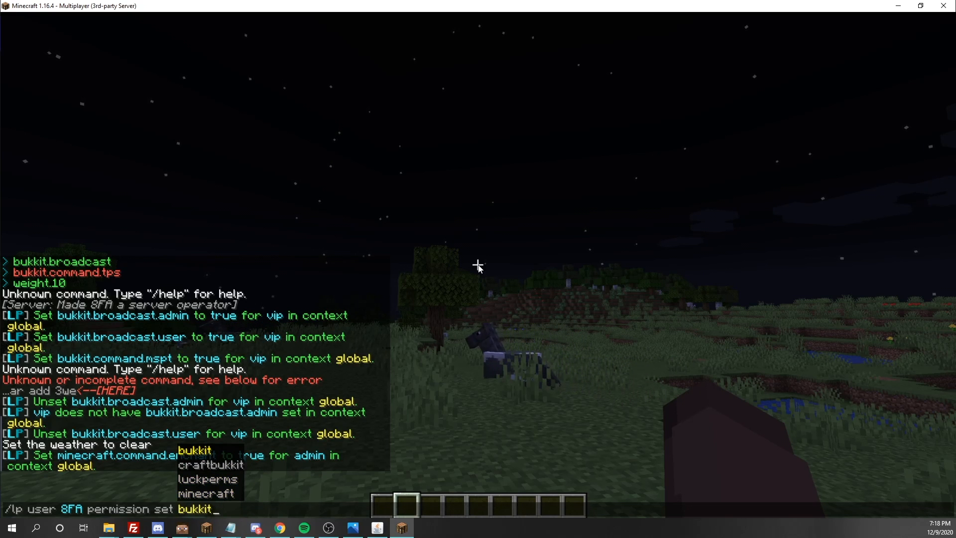
pyautogui.write('/')
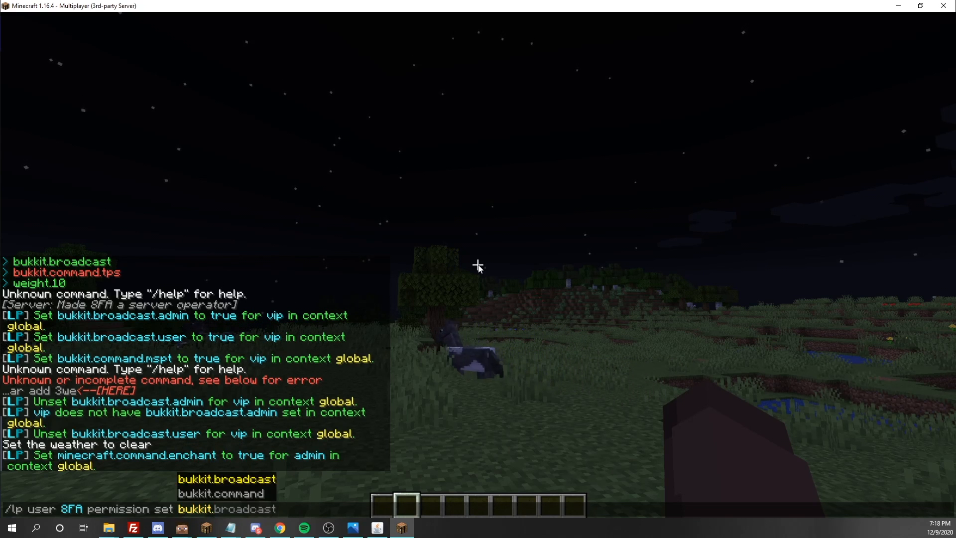
pyautogui.press('Tab')
pyautogui.press('Tab')
pyautogui.write('.')
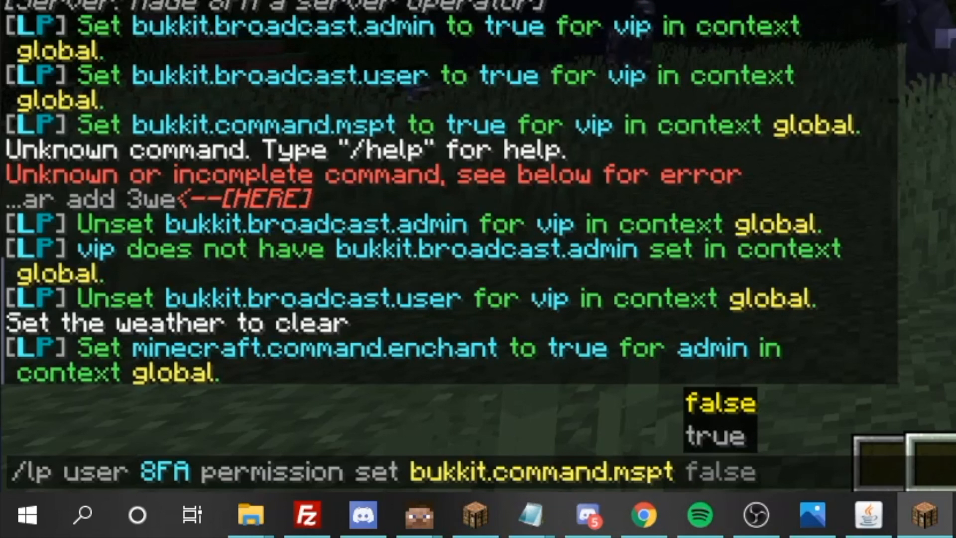
pyautogui.press('Tab')
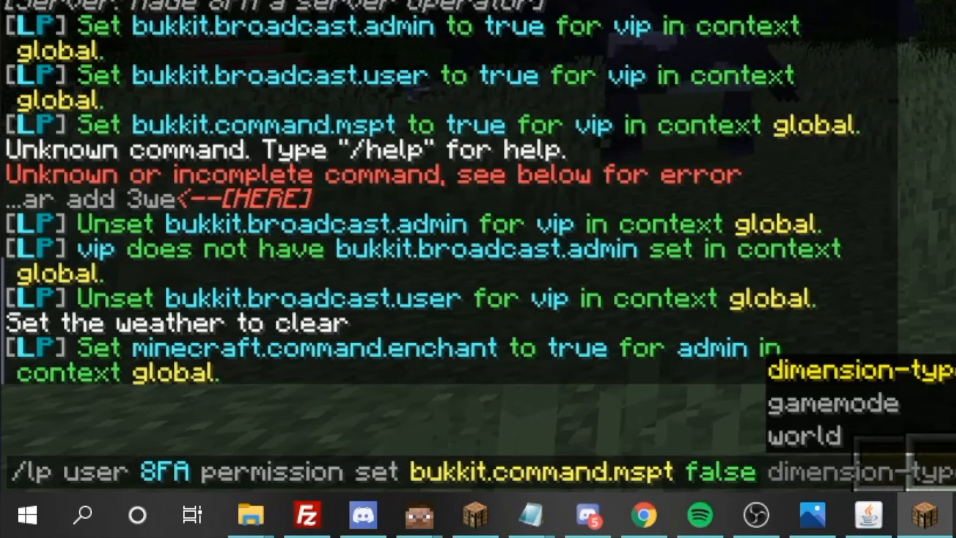
# - Add the context world world and run it, denying bukkit.command.mspt there
pyautogui.press('Tab')
pyautogui.press('Tab')
pyautogui.press('Tab')
pyautogui.press('Tab')
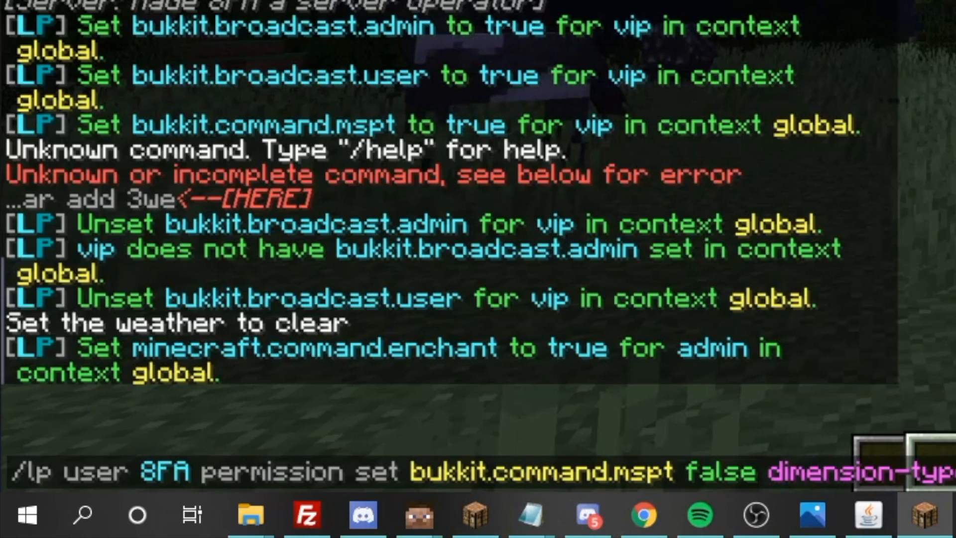
pyautogui.press('Tab')
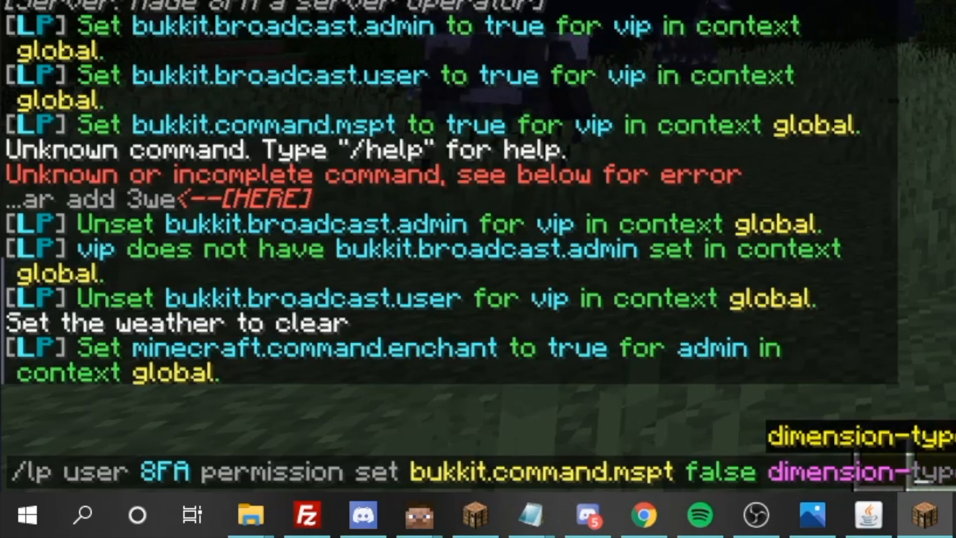
pyautogui.press('Tab')
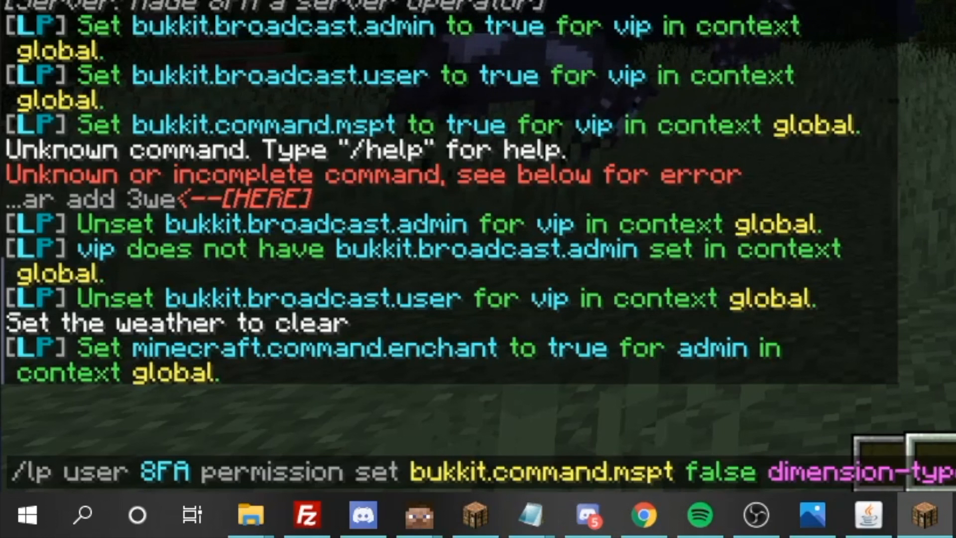
pyautogui.press('BackSpace')
pyautogui.press('BackSpace')
pyautogui.press('BackSpace')
pyautogui.press('BackSpace')
pyautogui.press('BackSpace')
pyautogui.press('BackSpace')
pyautogui.press('BackSpace')
pyautogui.press('BackSpace')
pyautogui.press('BackSpace')
pyautogui.press('BackSpace')
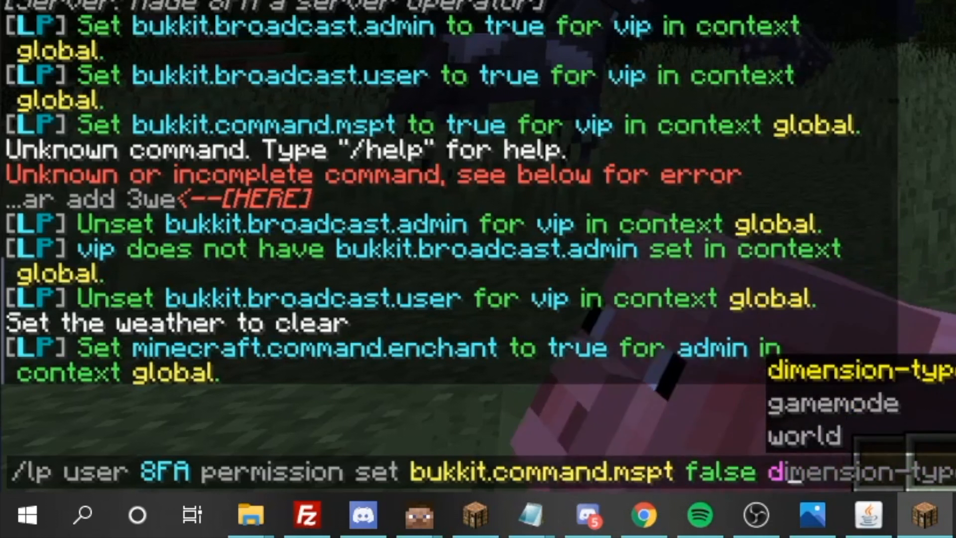
pyautogui.press('Tab')
pyautogui.press('Tab')
pyautogui.press('Tab')
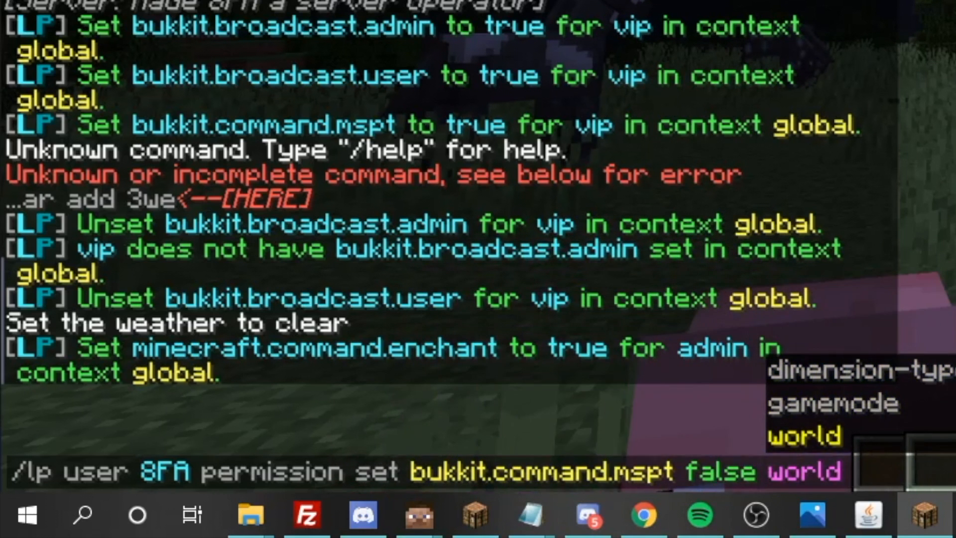
pyautogui.write('world')
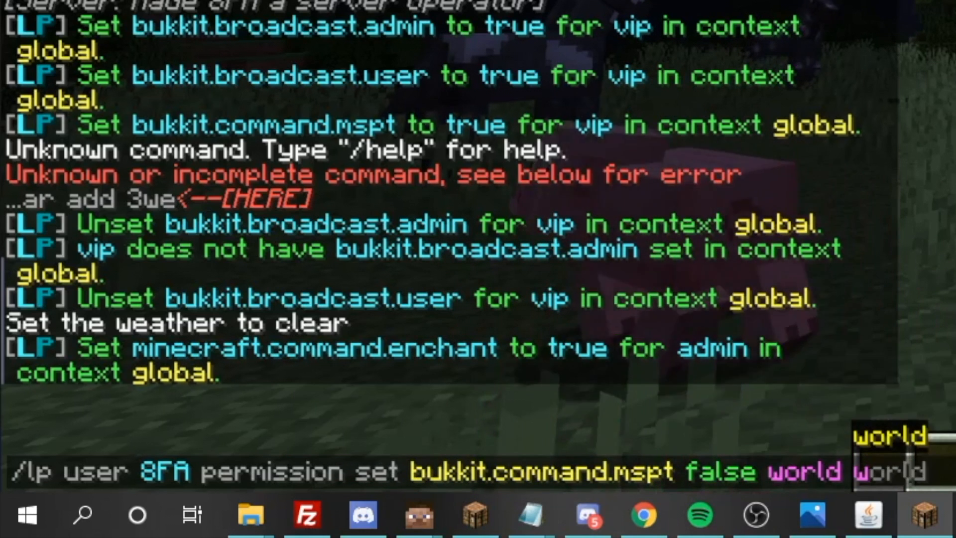
pyautogui.press('Return')
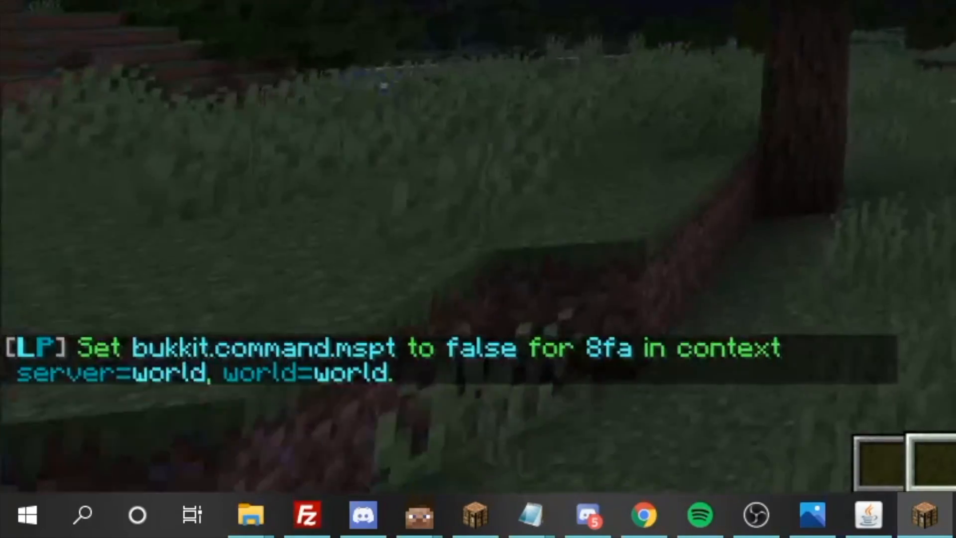
# - Recall the command and run it as unset to remove that mspt setting
pyautogui.press('t')
pyautogui.press('Up')
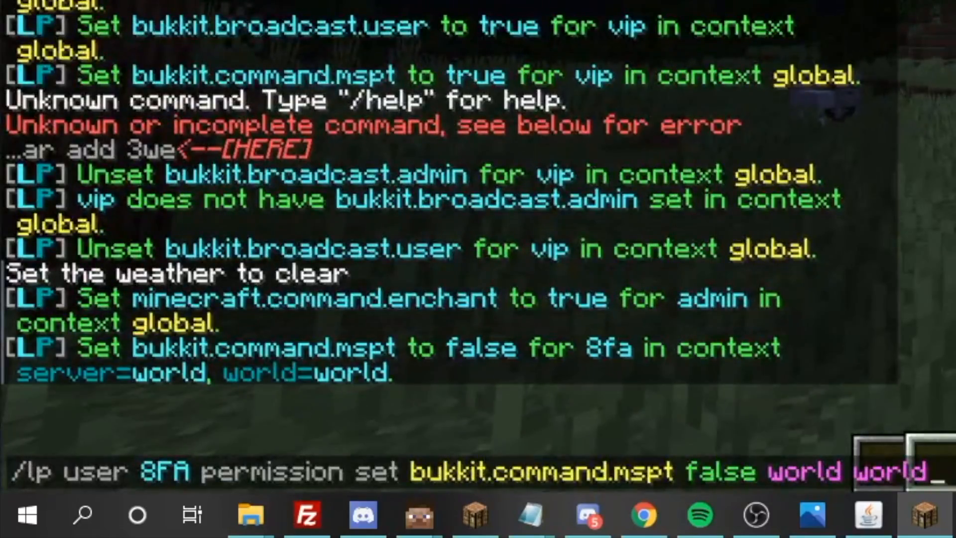
pyautogui.click(355, 475)
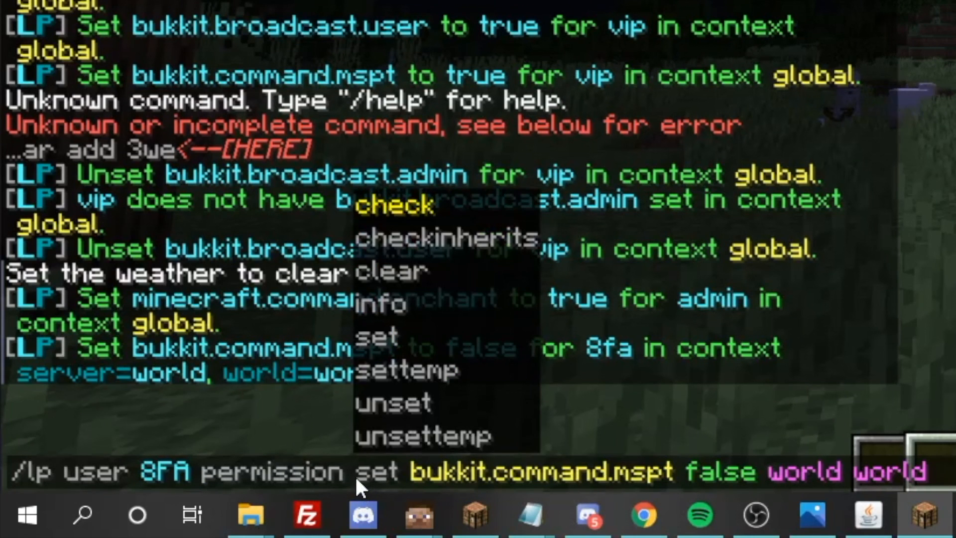
pyautogui.write('un')
pyautogui.press('Tab')
pyautogui.press('BackSpace')
pyautogui.press('BackSpace')
pyautogui.press('BackSpace')
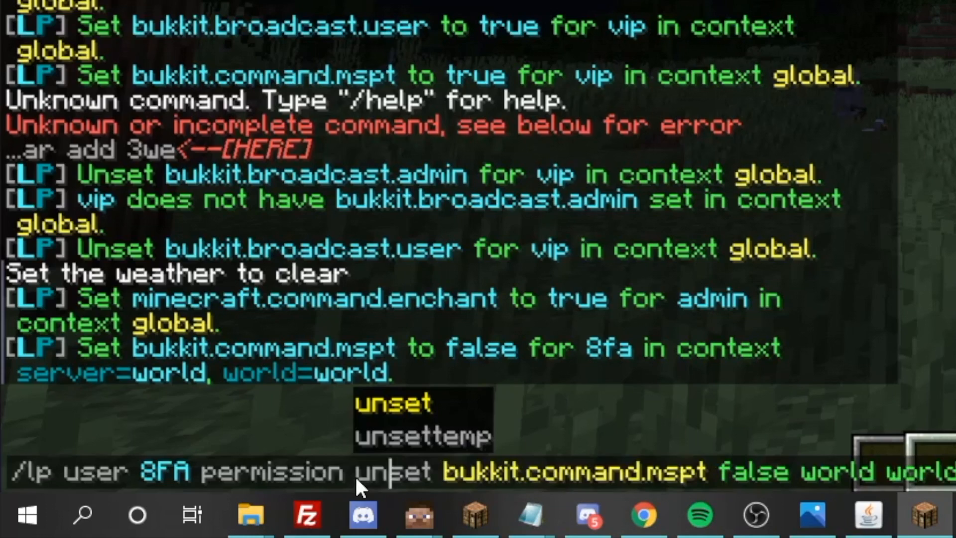
pyautogui.press('Return')
# - Set bukkit.command.mspt to false again with context server test, world world
pyautogui.press('/')
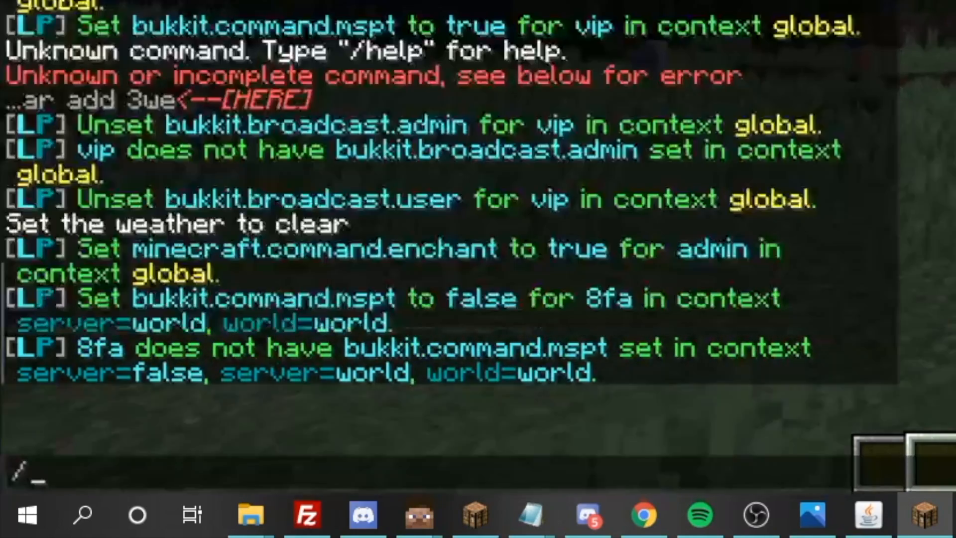
pyautogui.press('Up')
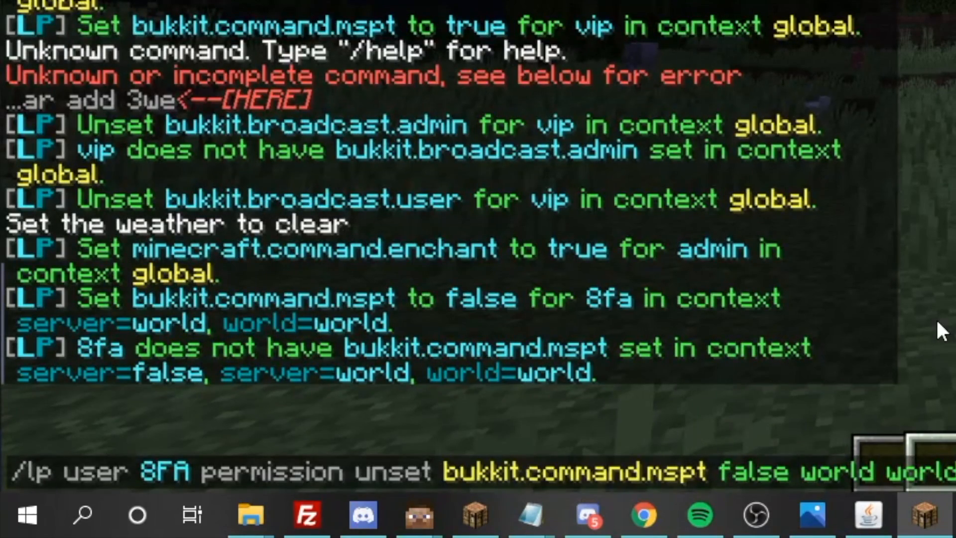
pyautogui.press('BackSpace')
pyautogui.press('BackSpace')
pyautogui.press('BackSpace')
pyautogui.press('BackSpace')
pyautogui.press('BackSpace')
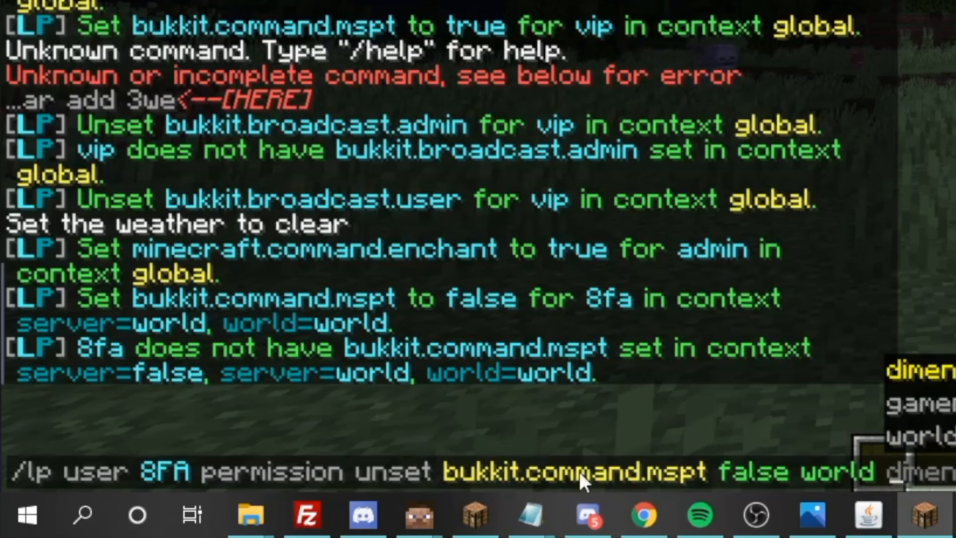
pyautogui.press('BackSpace')
pyautogui.press('BackSpace')
pyautogui.press('BackSpace')
pyautogui.press('BackSpace')
pyautogui.press('BackSpace')
pyautogui.press('BackSpace')
pyautogui.press('BackSpace')
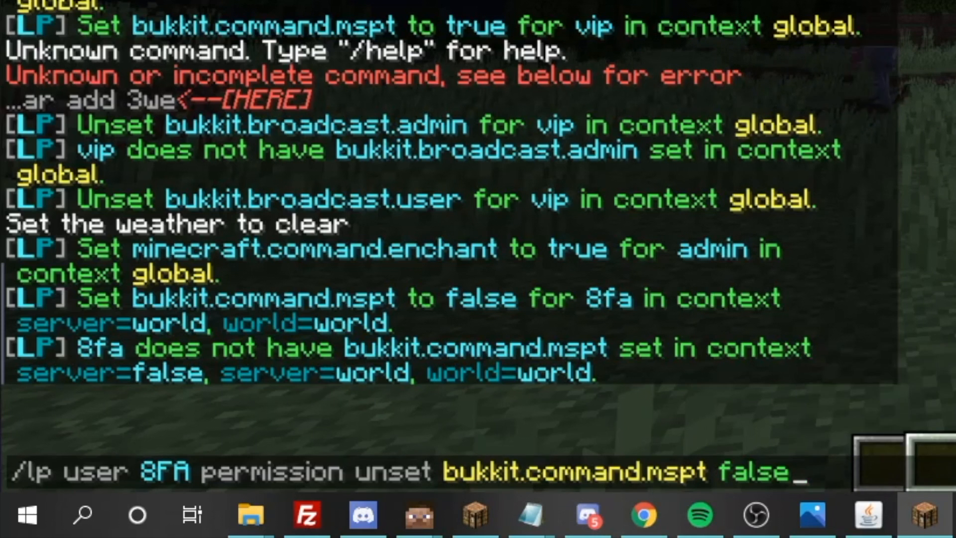
pyautogui.write('test ')
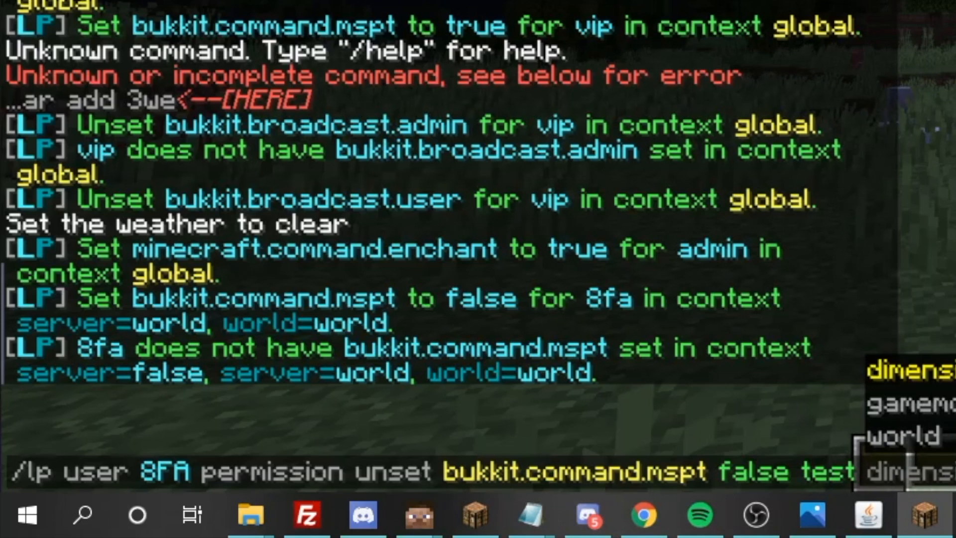
pyautogui.write('world')
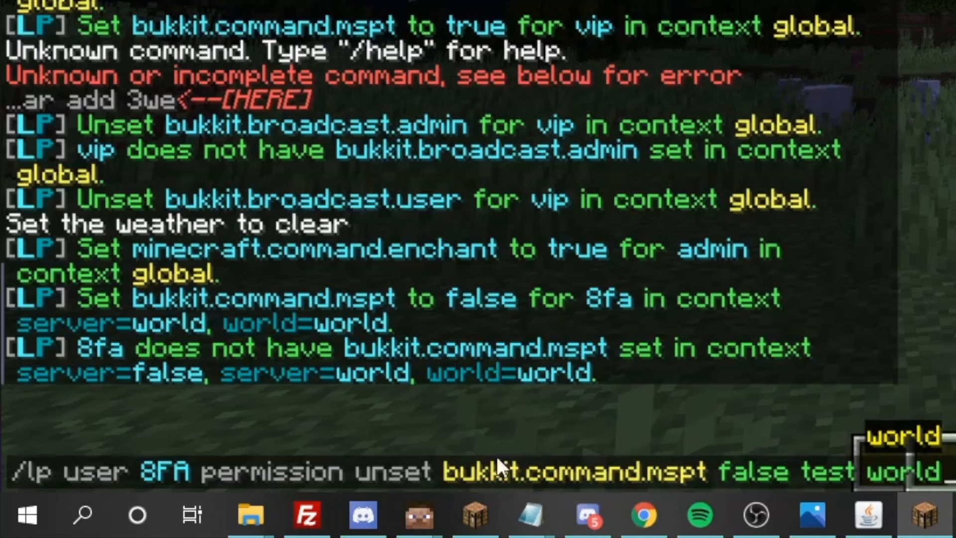
pyautogui.click(391, 463)
pyautogui.press('BackSpace')
pyautogui.press('BackSpace')
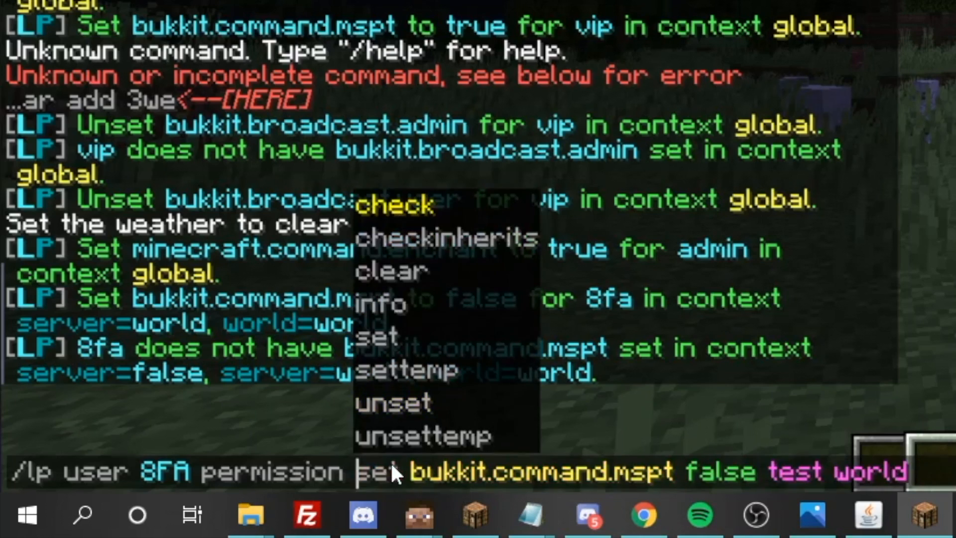
pyautogui.press('Return')
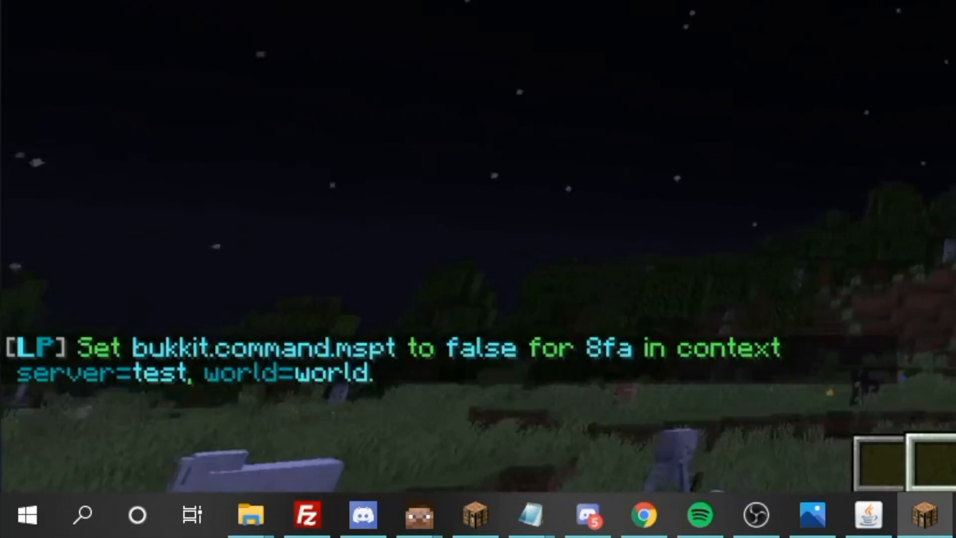
pyautogui.press('/')
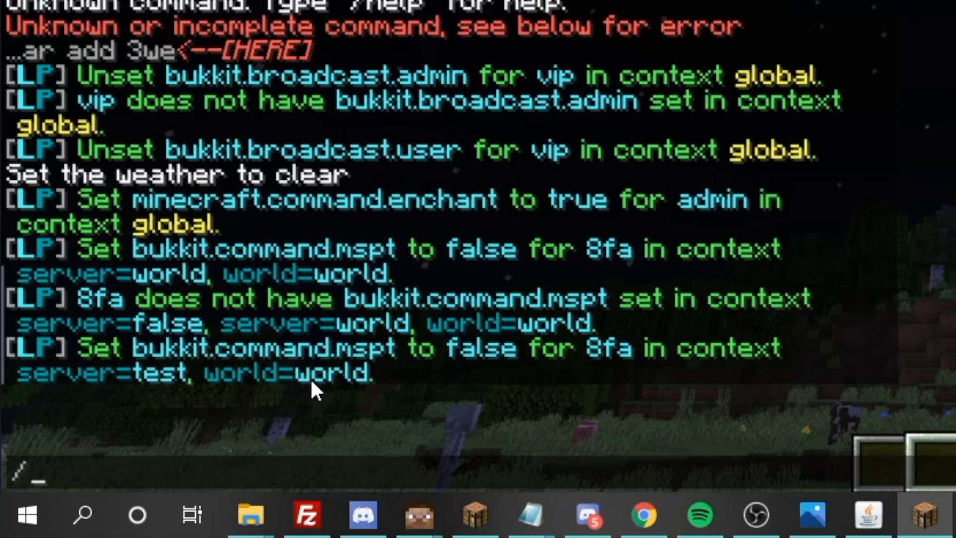
# - Clone the admin group into a new sradmin group with /lp group admin clone sradmin
pyautogui.press('Escape')
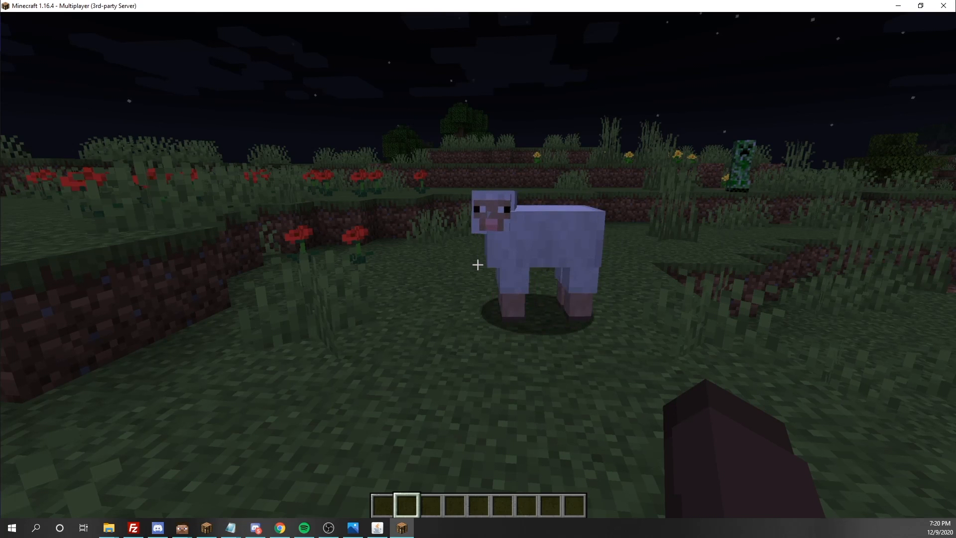
pyautogui.write('/mspt')
pyautogui.press('BackSpace')
pyautogui.press('BackSpace')
pyautogui.press('BackSpace')
pyautogui.press('BackSpace')
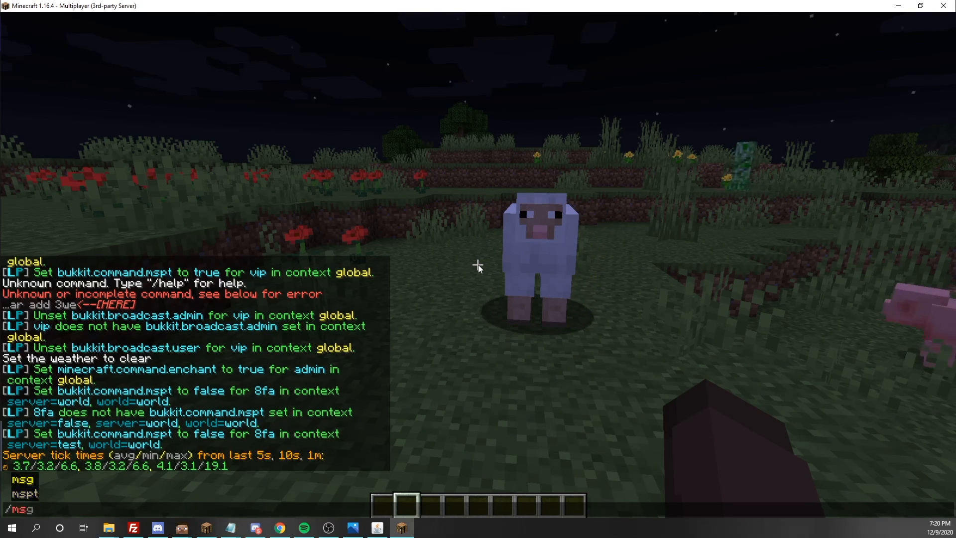
pyautogui.write('mp')
pyautogui.press('BackSpace')
pyautogui.press('BackSpace')
pyautogui.write('c')
pyautogui.press('BackSpace')
pyautogui.write('l')
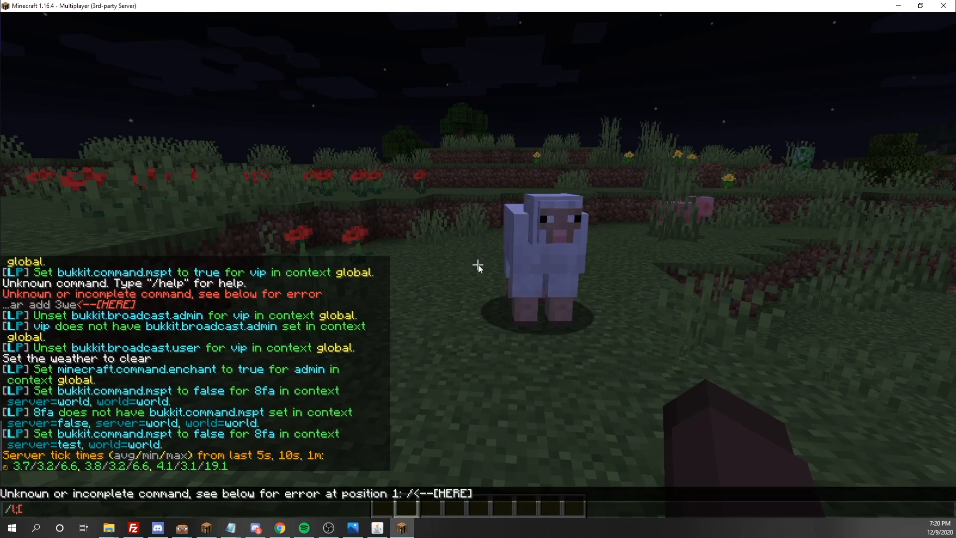
pyautogui.write('p')
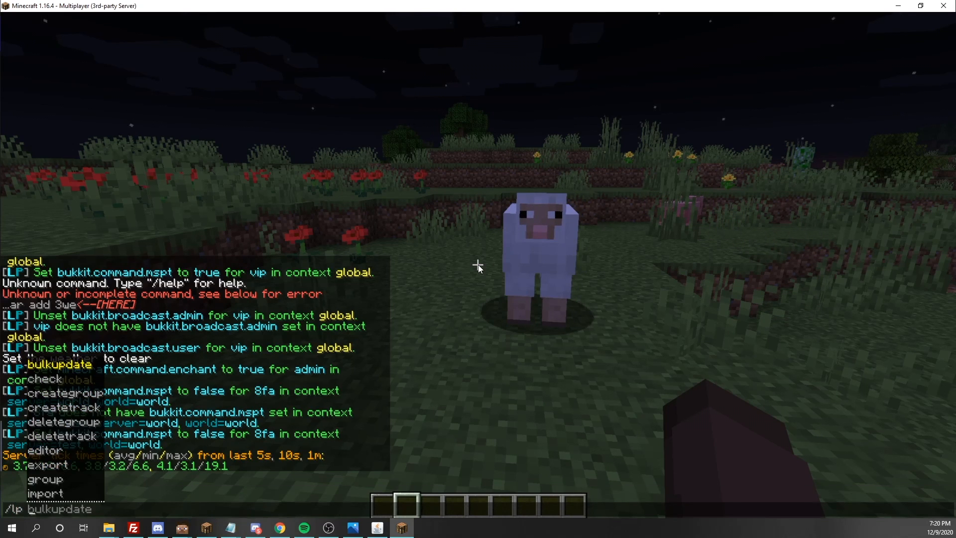
pyautogui.write('group')
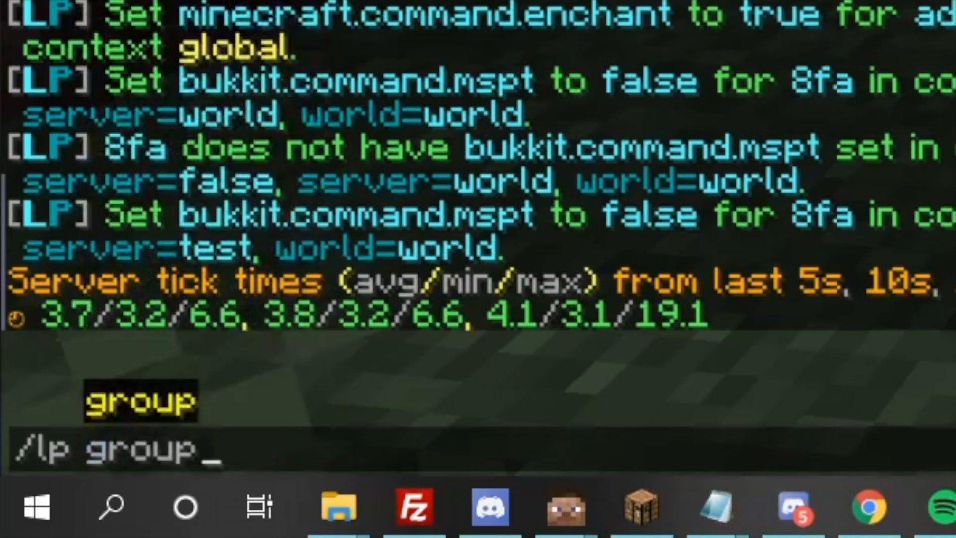
pyautogui.press('Tab')
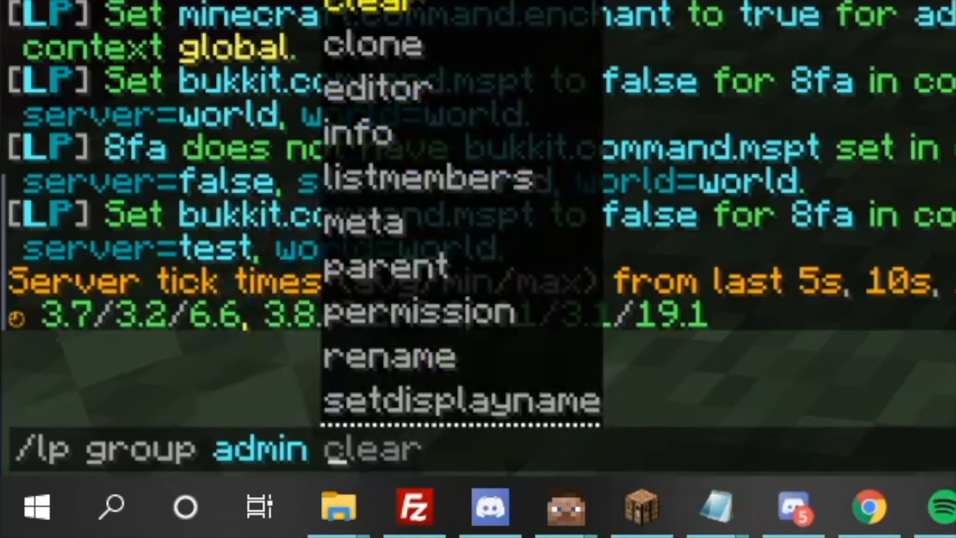
pyautogui.press('Tab')
pyautogui.press('Tab')
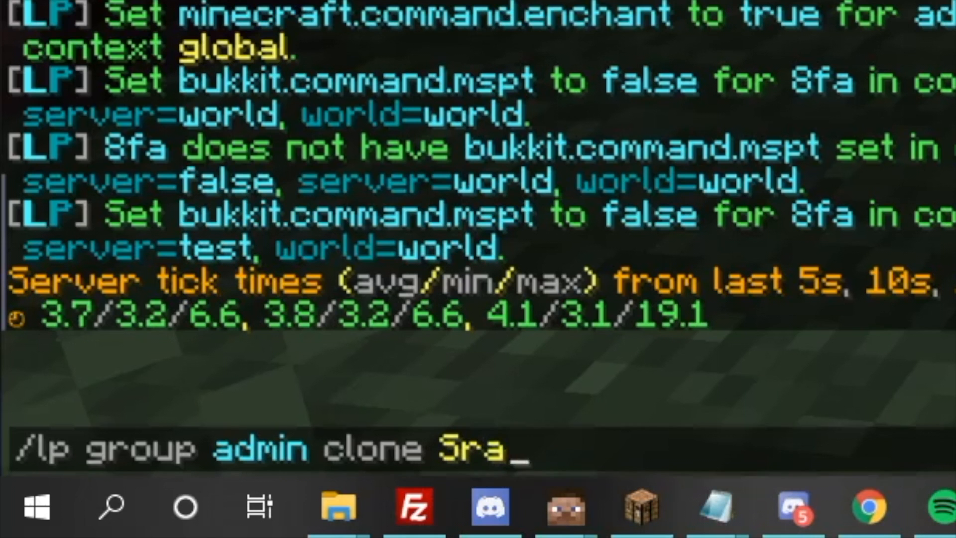
pyautogui.press('Return')
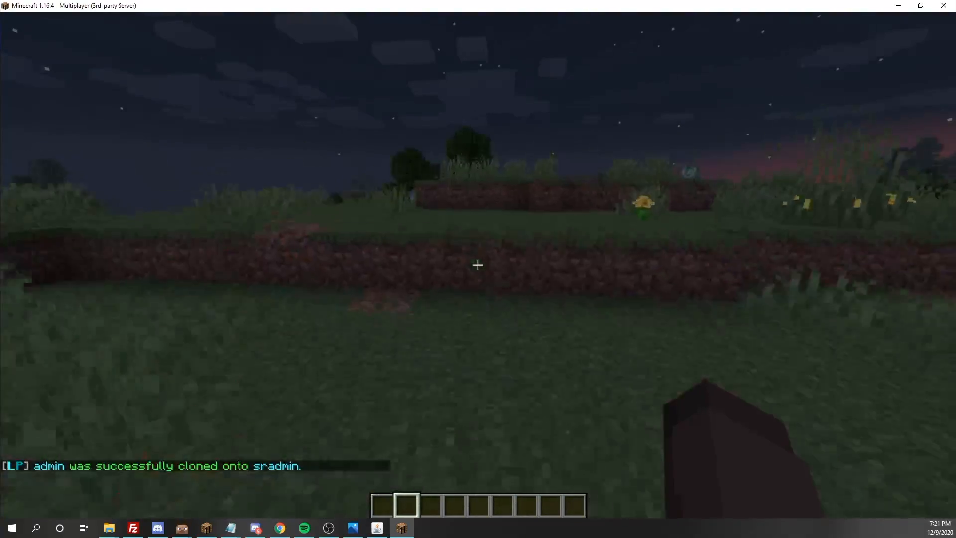
# - Type /lp user parent set for the player and fill in admin as the group
pyautogui.press('/')
pyautogui.write('lp user 8FA parent')
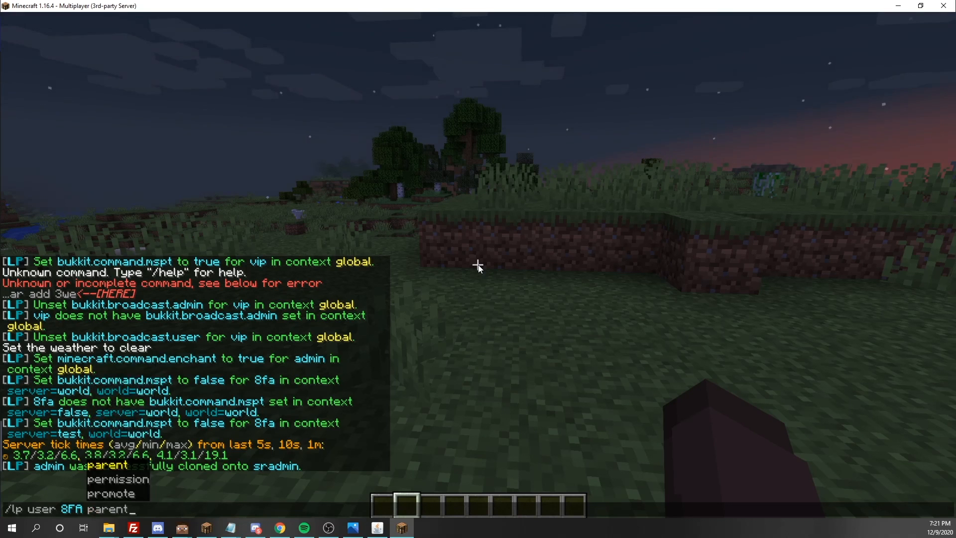
pyautogui.write(' set')
pyautogui.press('Tab')
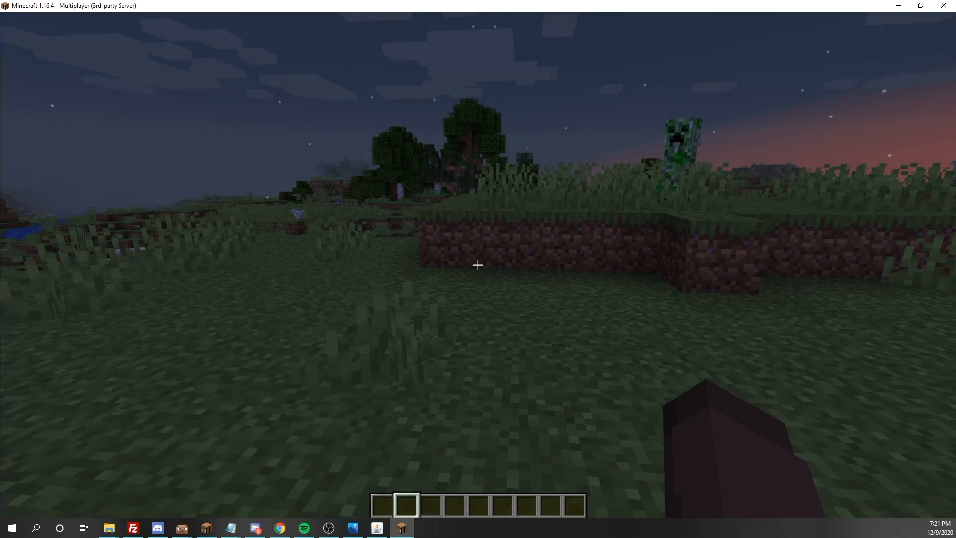
# - Walk along the riverbank, past the cow, toward the grassy hillside
pyautogui.press('w')
pyautogui.press('space')
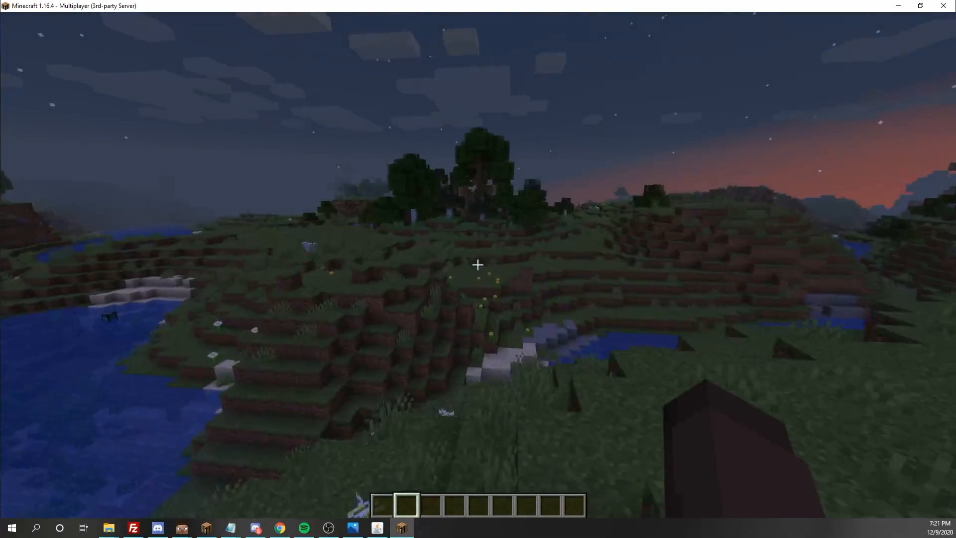
pyautogui.press('w')
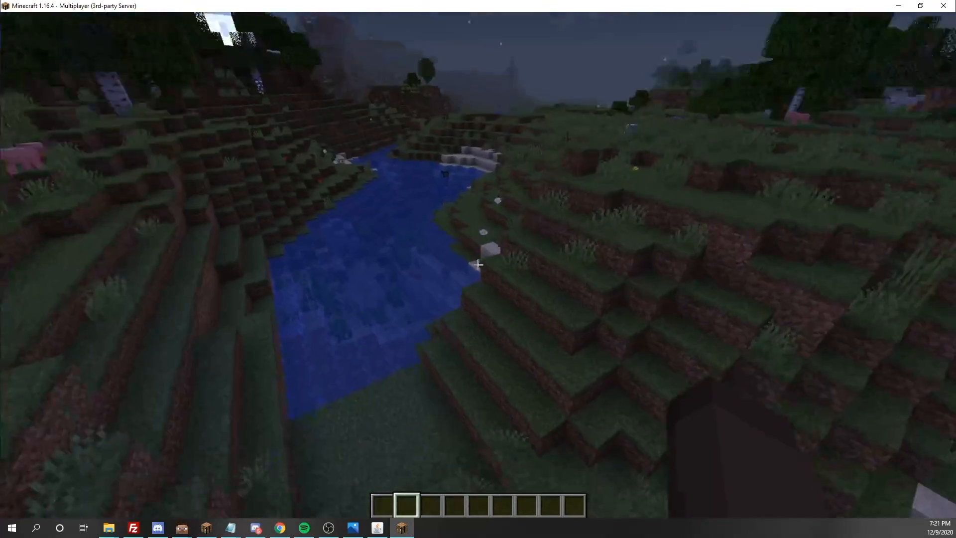
pyautogui.click(478, 265)
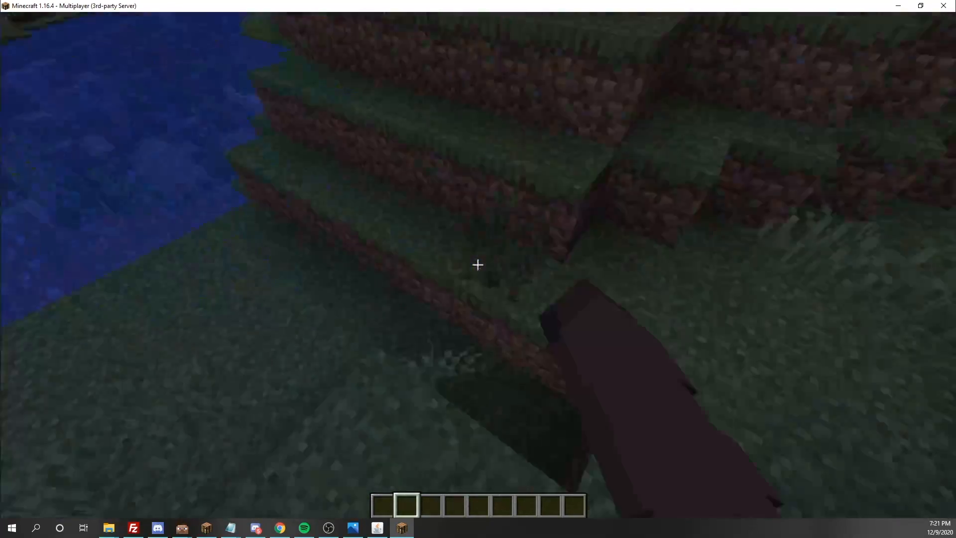
pyautogui.press('w')
pyautogui.press('space')
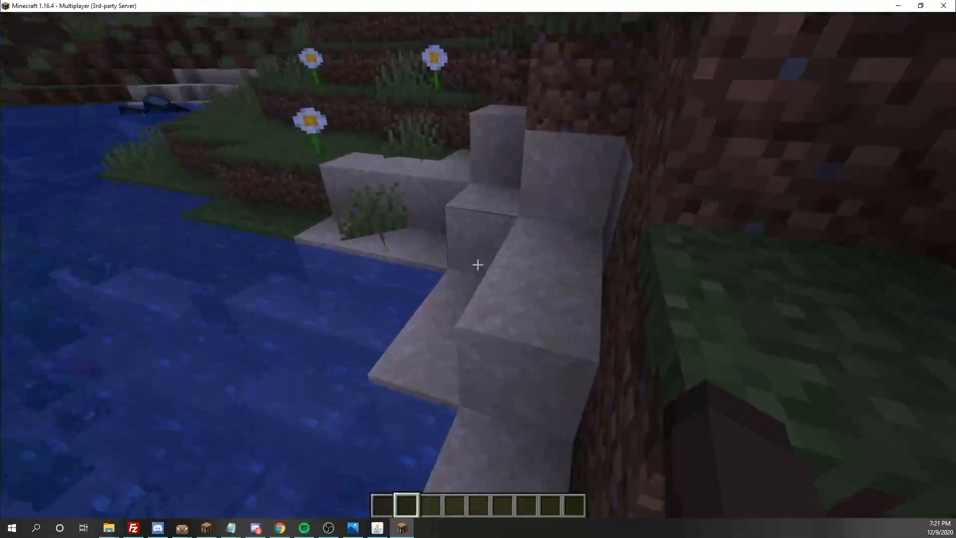
pyautogui.press('w')
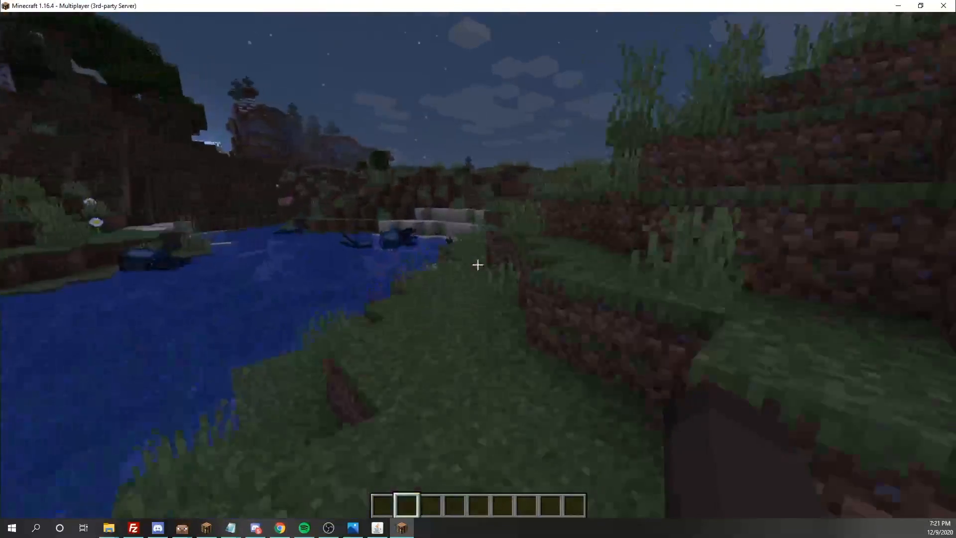
pyautogui.press('w')
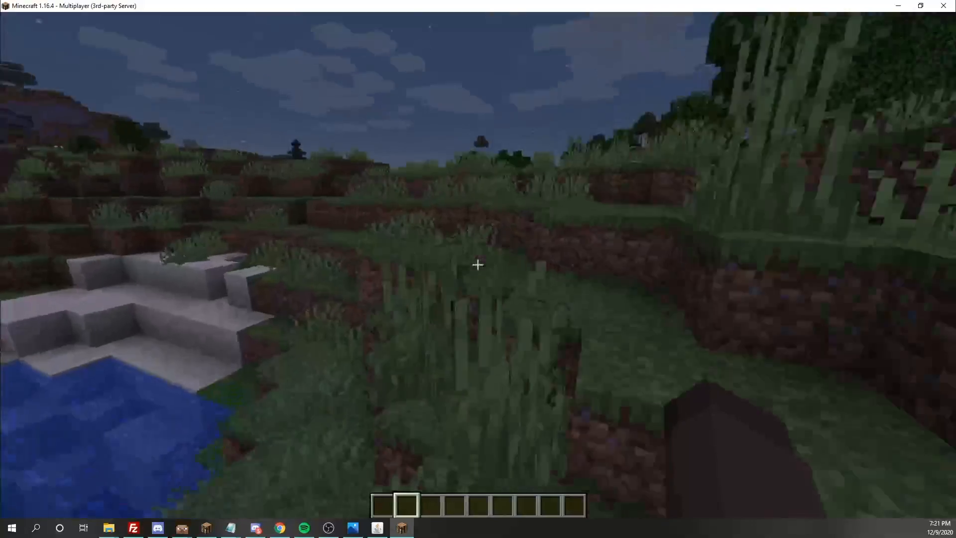
pyautogui.press('w')
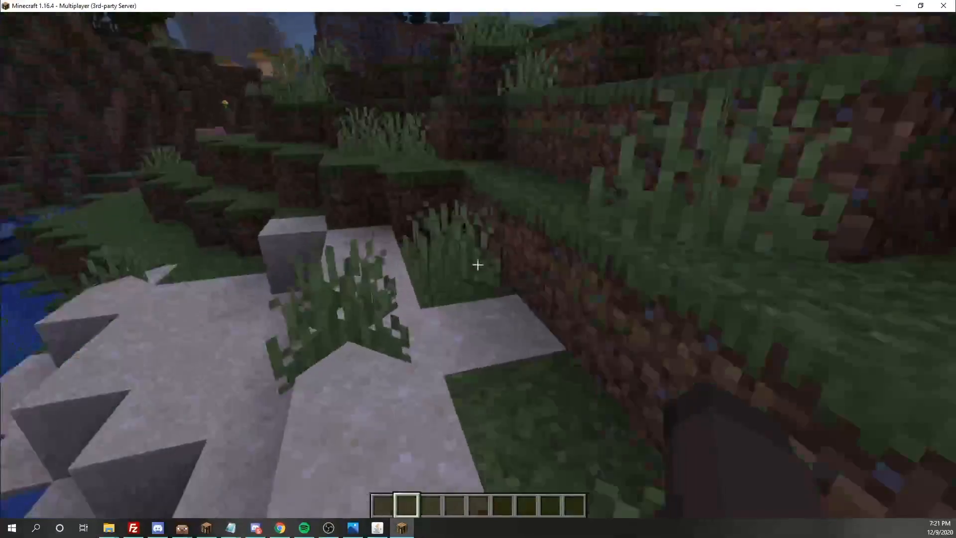
pyautogui.press('w')
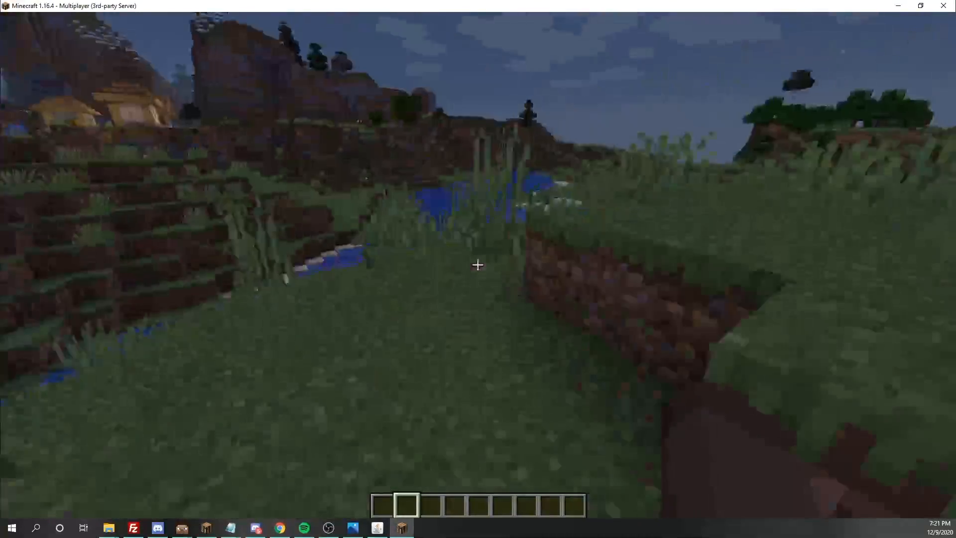
pyautogui.press('w')
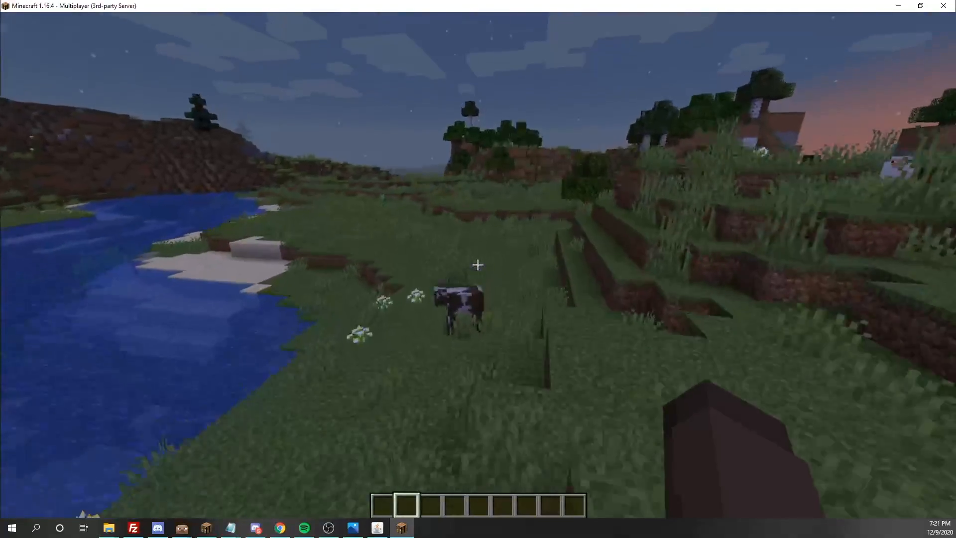
pyautogui.press('w')
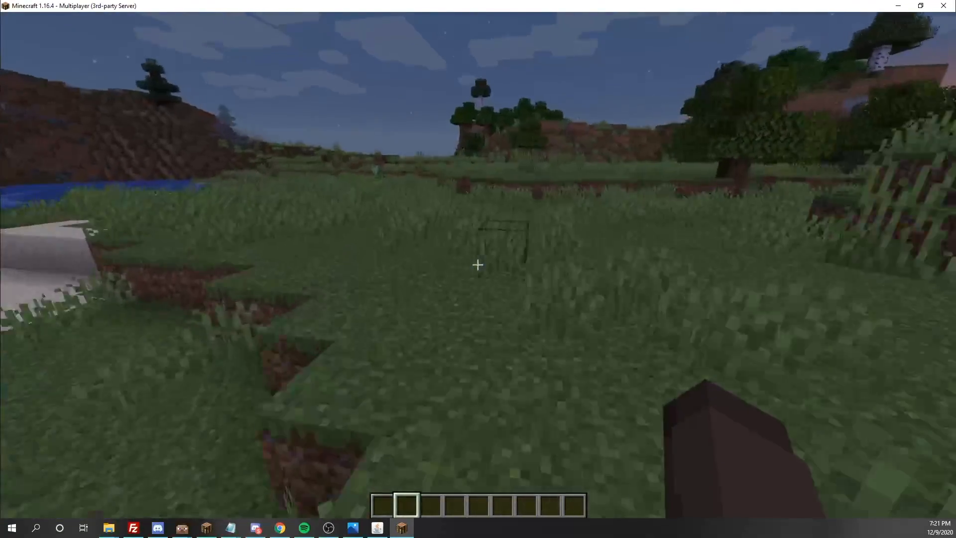
pyautogui.press('w')
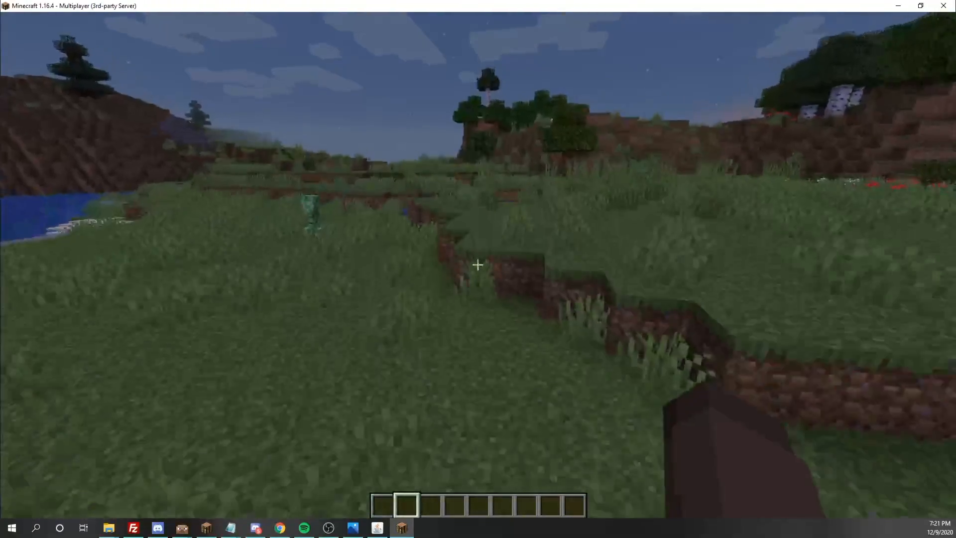
pyautogui.press('w')
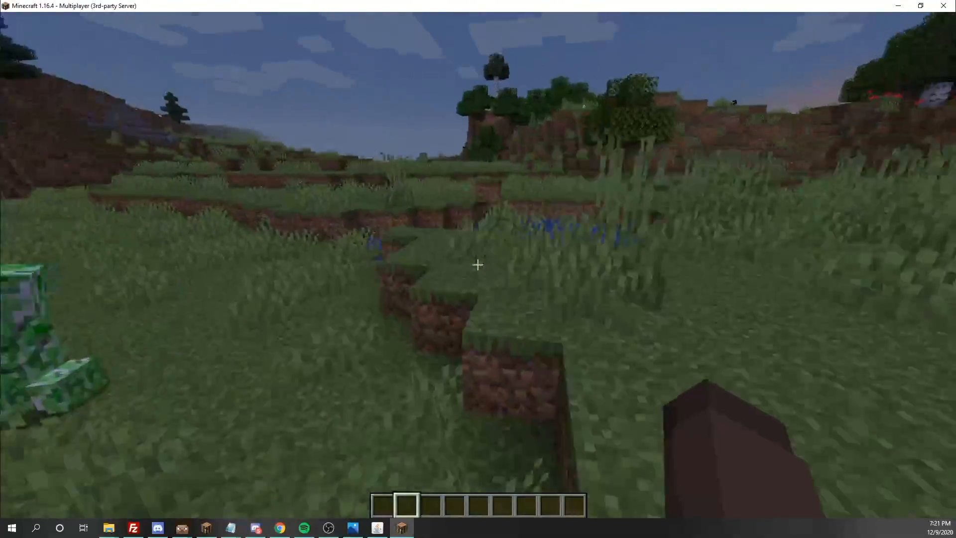
pyautogui.press('w')
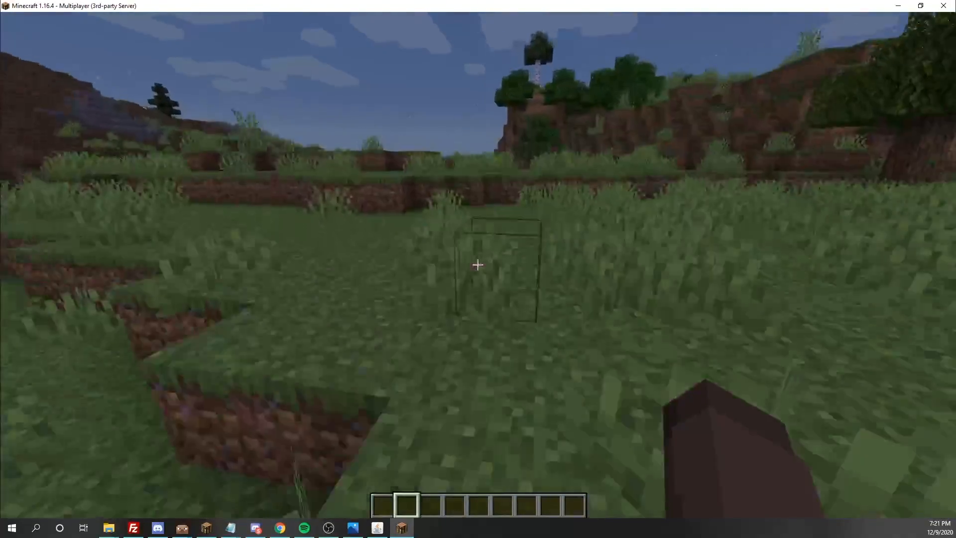
pyautogui.press('w')
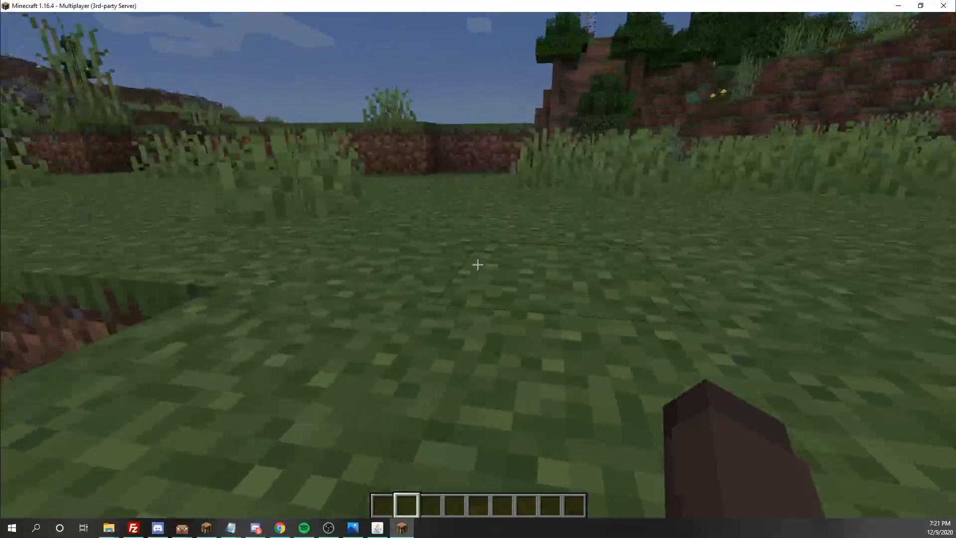
# - Run /lp editor to start a LuckPerms web editor session
pyautogui.press('/')
pyautogui.write('lp editor')
pyautogui.press('Return')
# - Open the LuckPerms web editor link from chat in the browser
pyautogui.press('/')
pyautogui.click(160, 470)
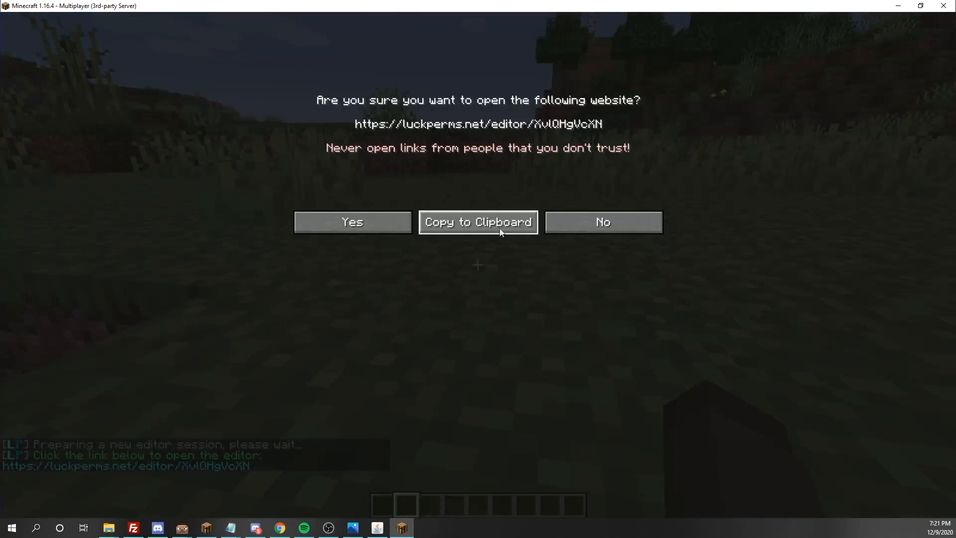
pyautogui.click(369, 217)
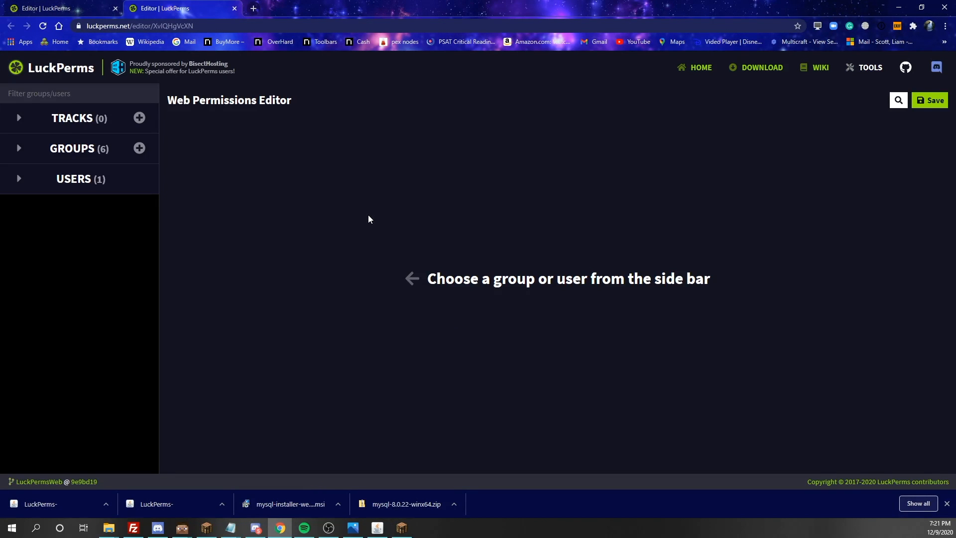
# - Create the staff track ordered mod, admin, sradmin, owner and save the changes
pyautogui.click(19, 118)
pyautogui.click(139, 118)
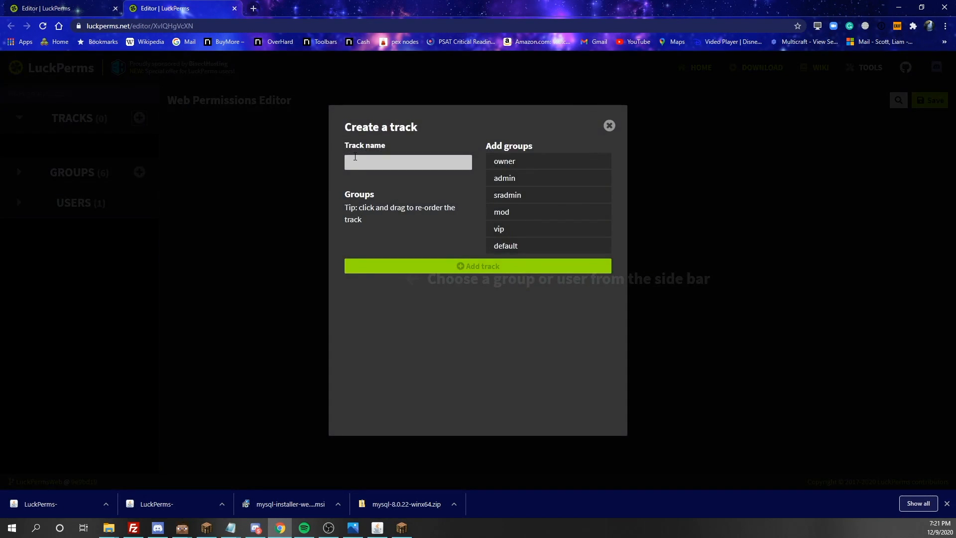
pyautogui.click(359, 156)
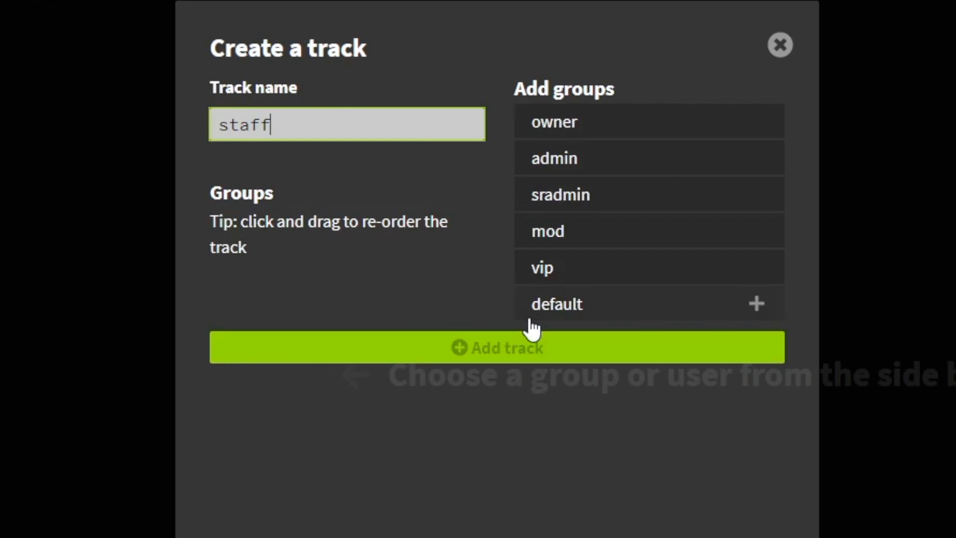
pyautogui.click(585, 251)
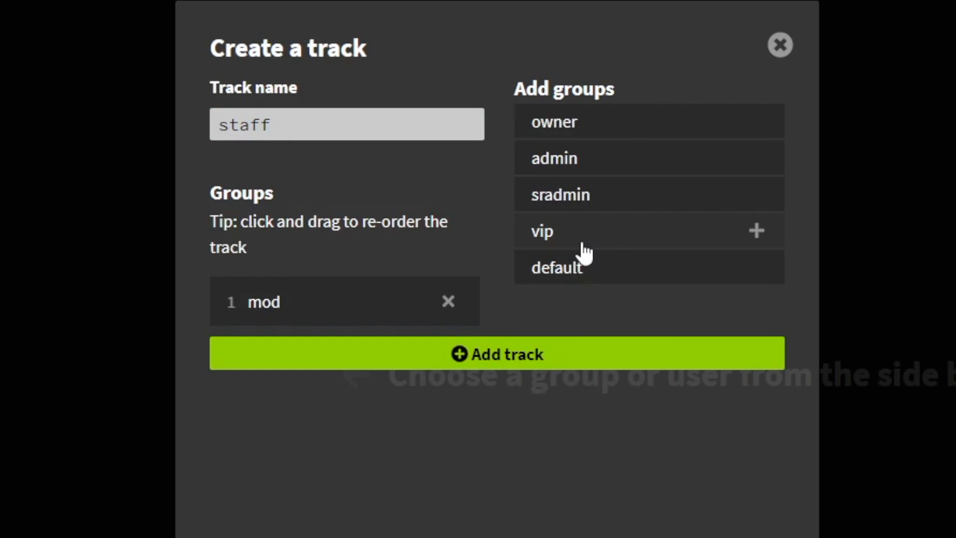
pyautogui.click(587, 205)
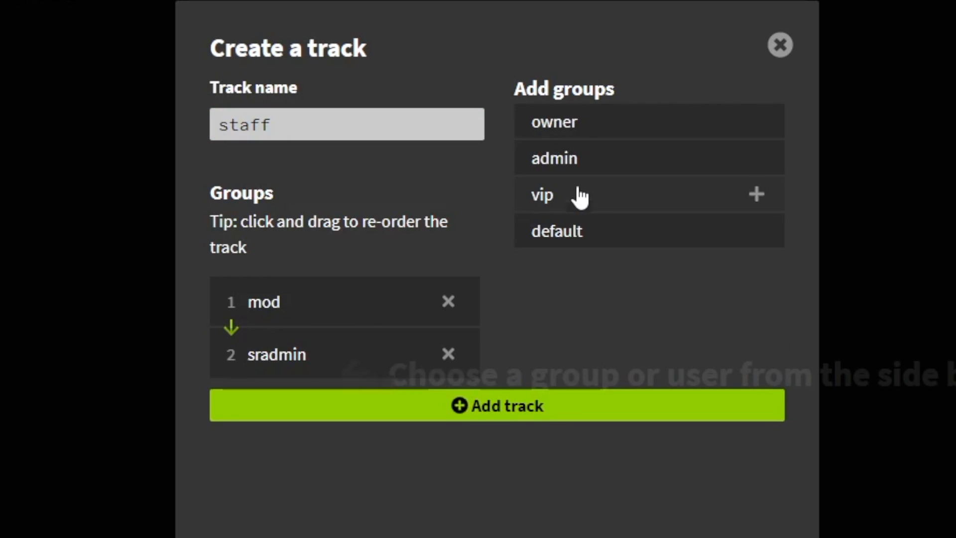
pyautogui.click(570, 160)
pyautogui.click(574, 127)
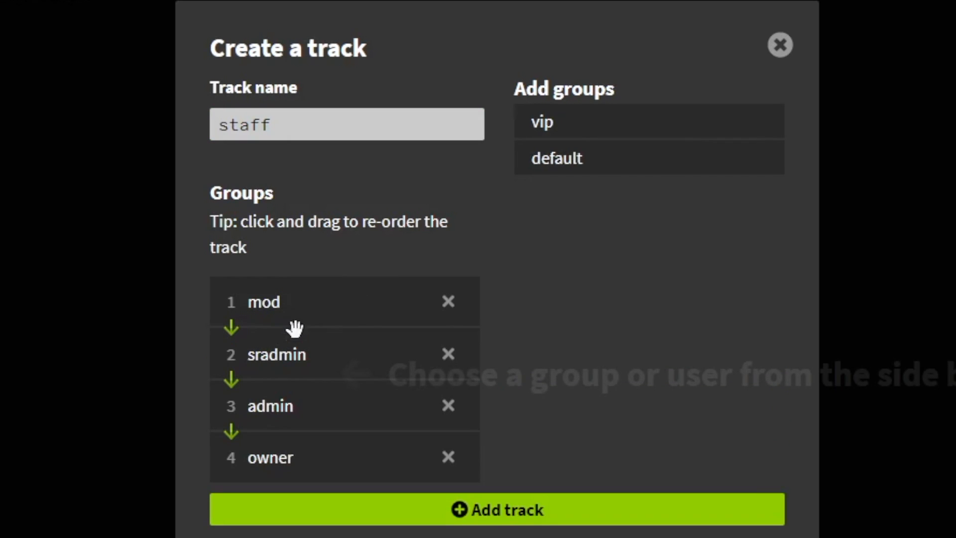
pyautogui.moveTo(289, 368); pyautogui.dragTo(288, 419)
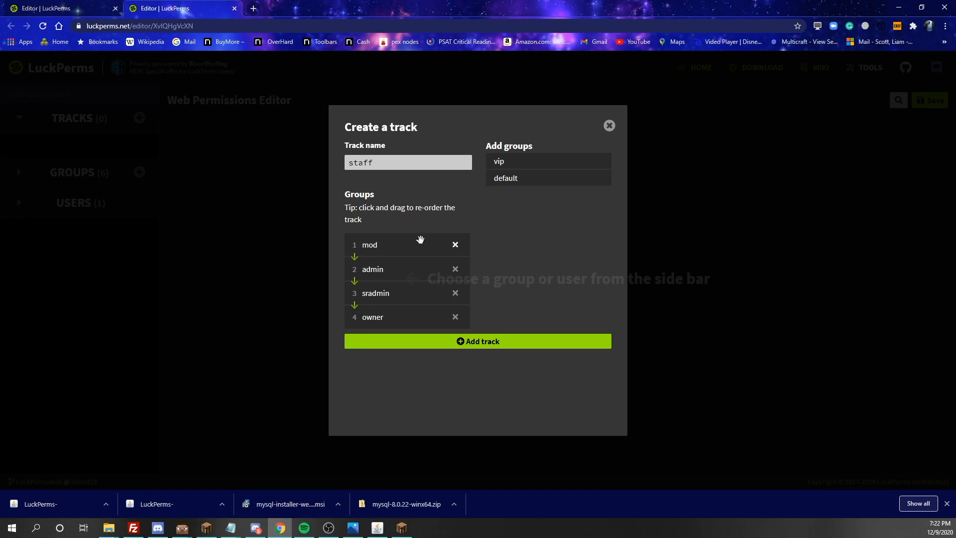
pyautogui.click(477, 345)
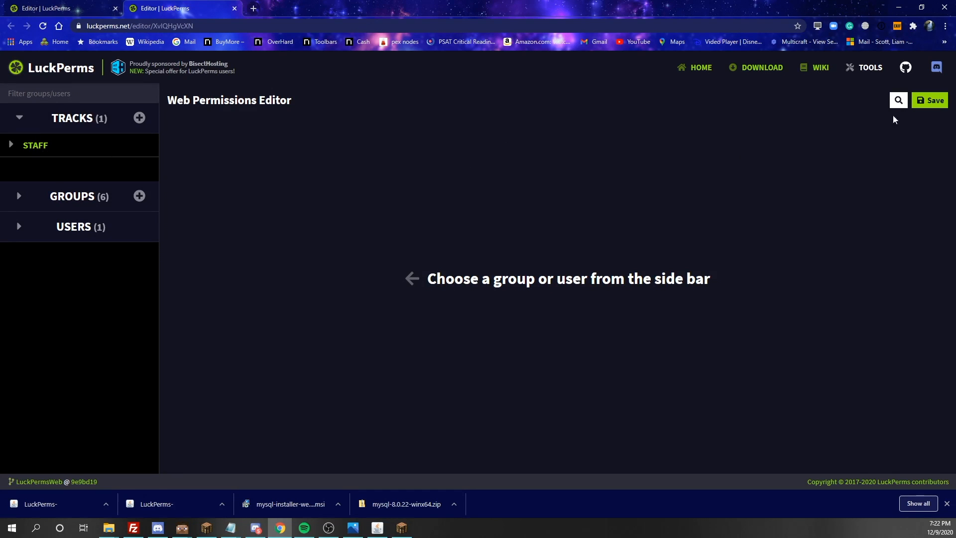
pyautogui.click(941, 101)
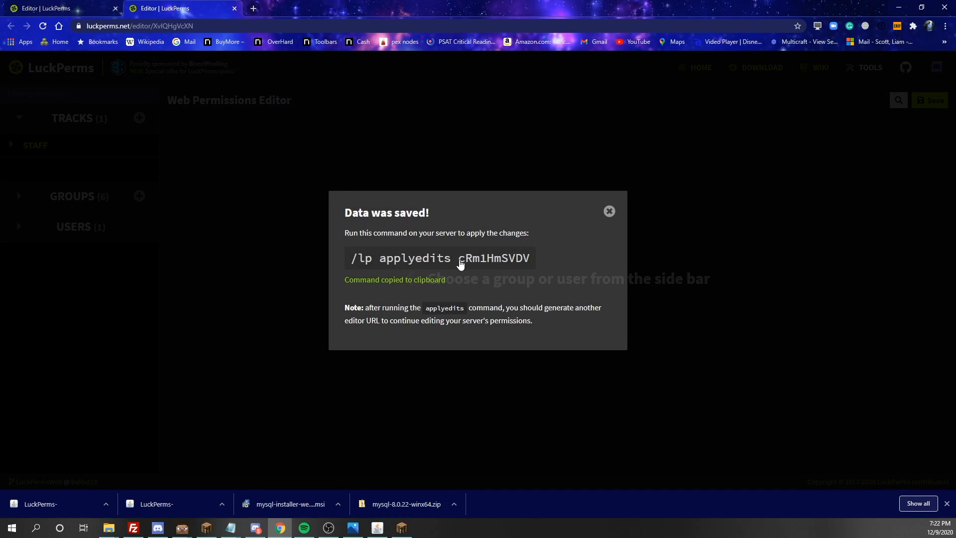
pyautogui.click(402, 527)
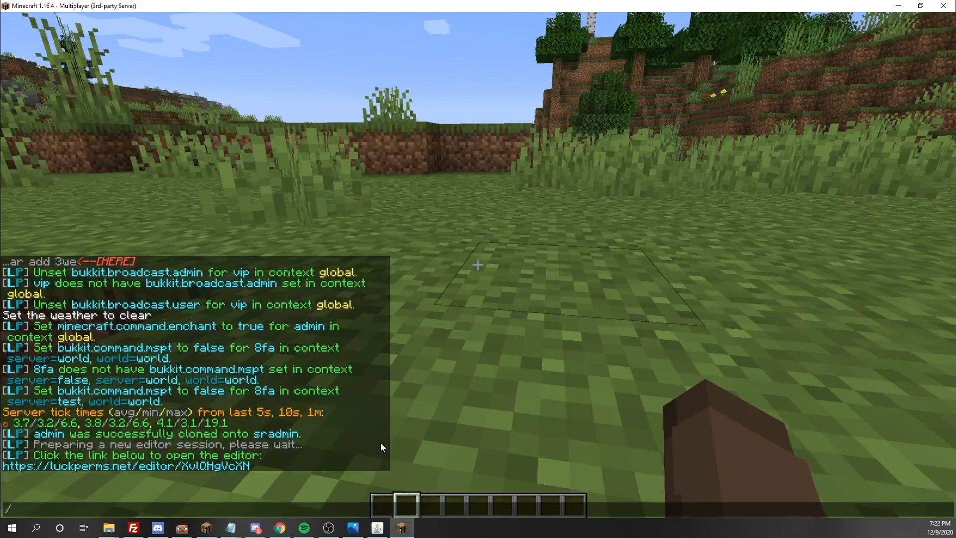
# - Paste and run the /lp applyedits command, then start a /lp user parent command
pyautogui.hotkey('ctrl', 'v')
pyautogui.press('Return')
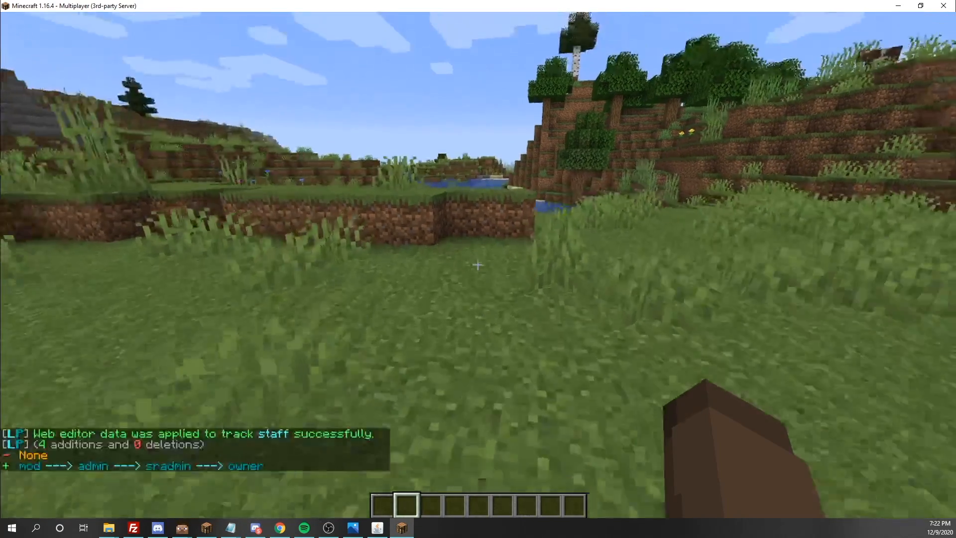
pyautogui.press('w')
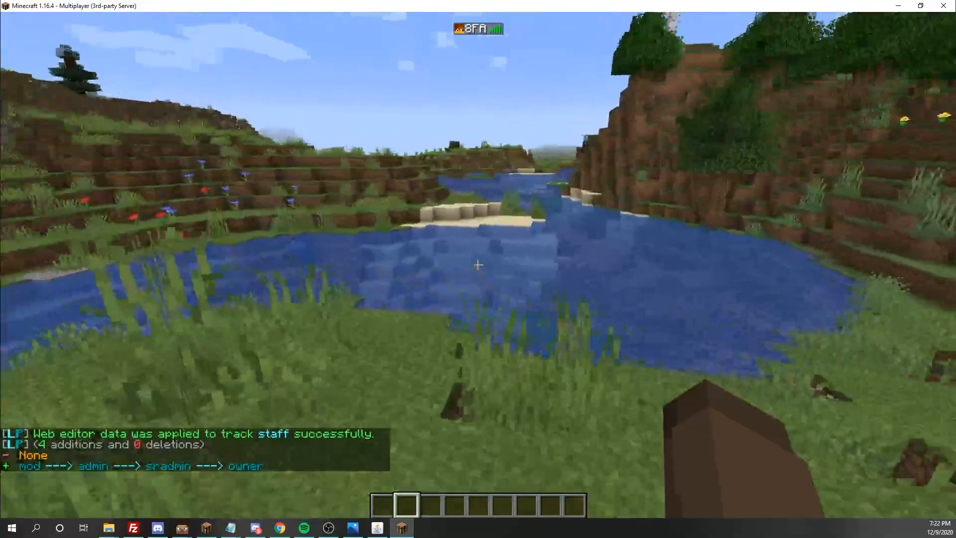
pyautogui.press('space')
pyautogui.press('space')
pyautogui.press('w')
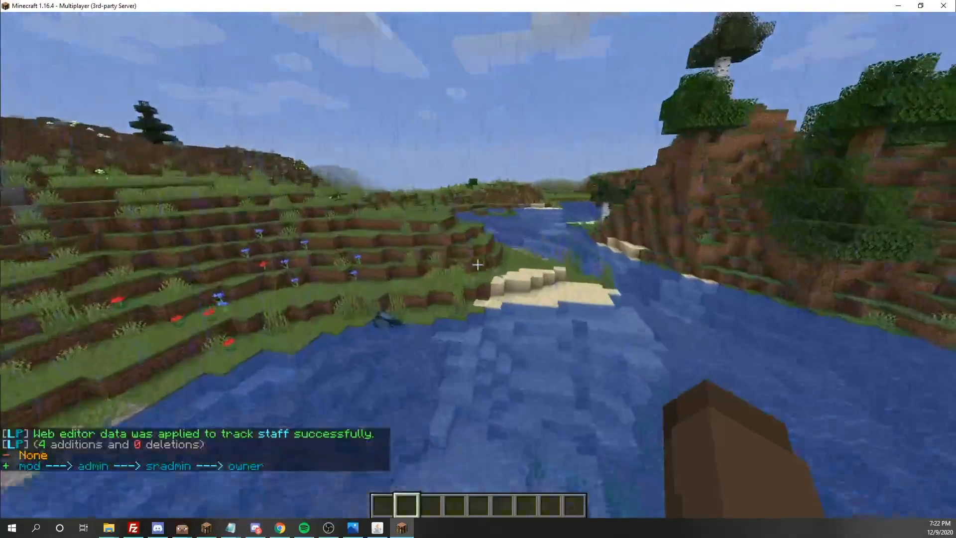
pyautogui.press('/')
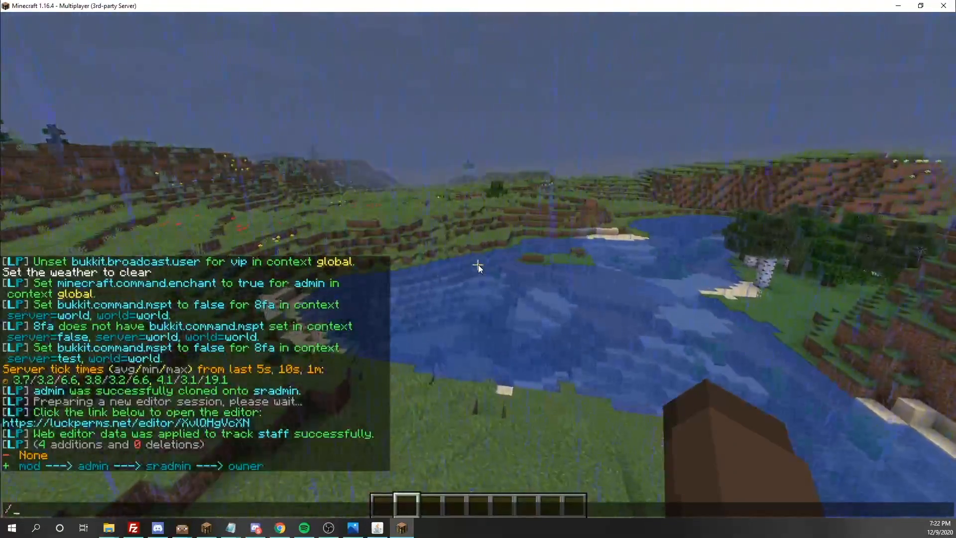
pyautogui.write('lp user 8FA parent')
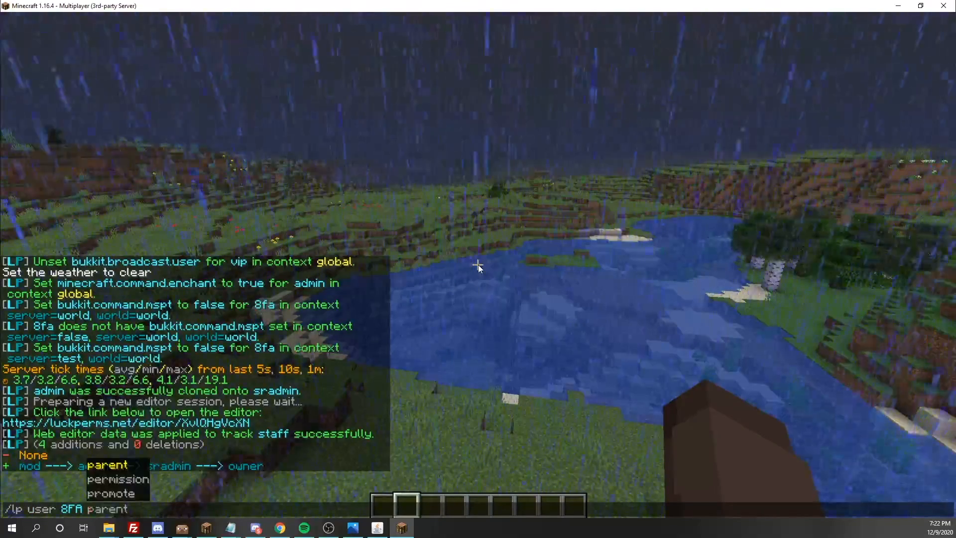
pyautogui.write('e')
# - Fix the typo and run /lp user 8FA parent set mod so 8FA inherits only mod
pyautogui.press('BackSpace')
pyautogui.write('t set')
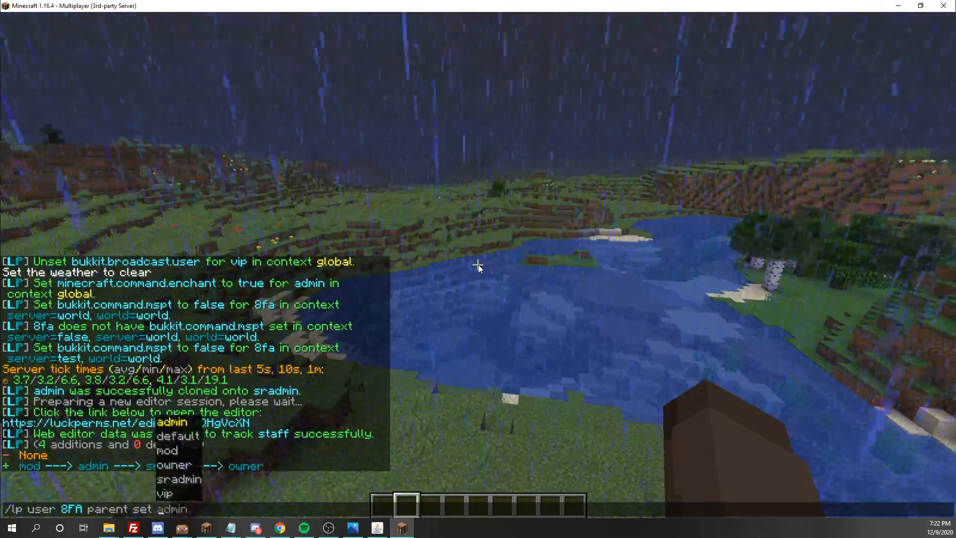
pyautogui.press('Return')
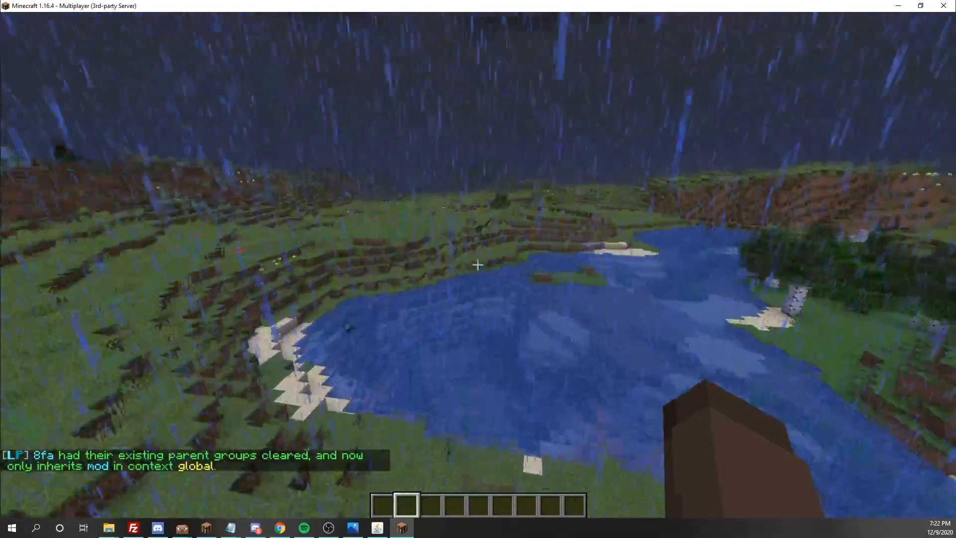
# - Promote 8FA along the staff track from mod to admin with /lp user 8FA promote staff
pyautogui.press('/')
pyautogui.write('lp ')
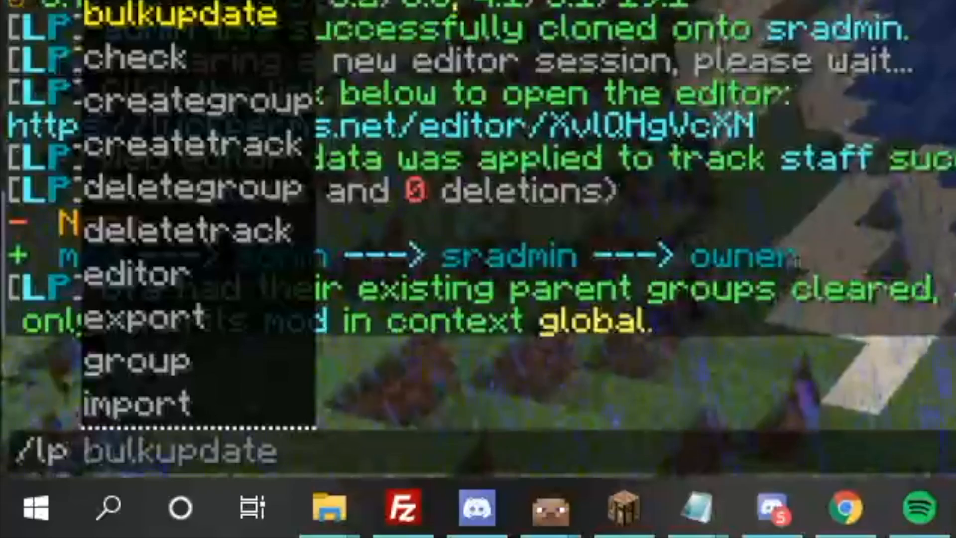
pyautogui.write('user 8FA p')
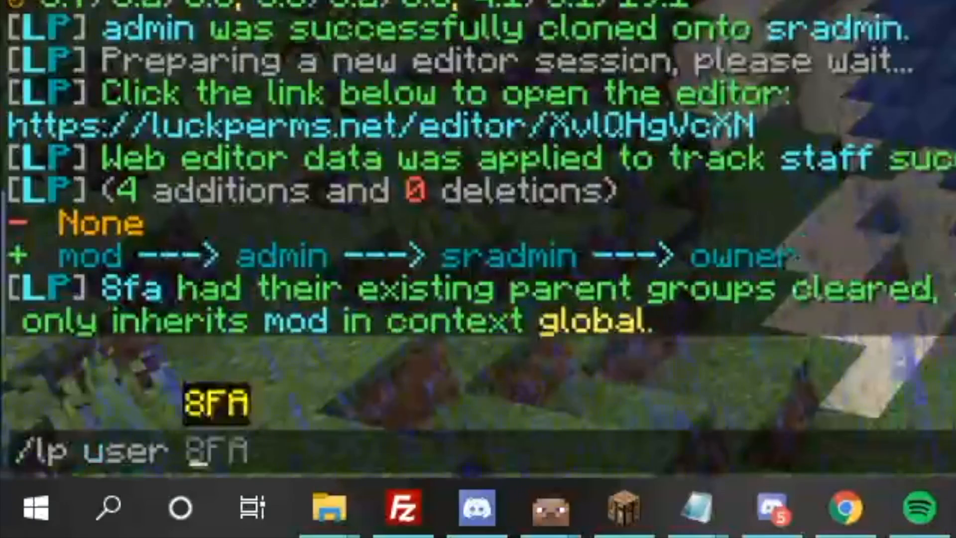
pyautogui.press('BackSpace')
pyautogui.write('p')
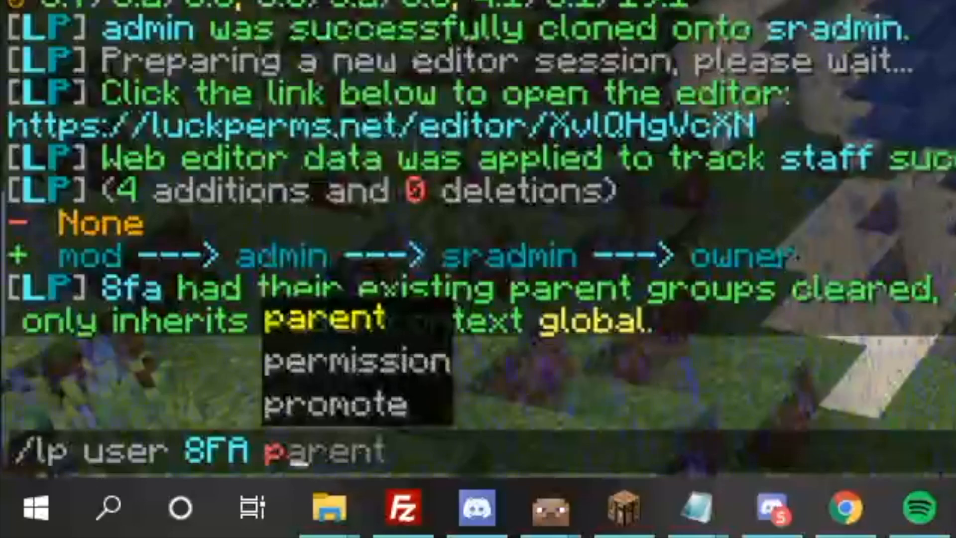
pyautogui.press('Tab')
pyautogui.press('Tab')
pyautogui.press('Tab')
pyautogui.press('Tab')
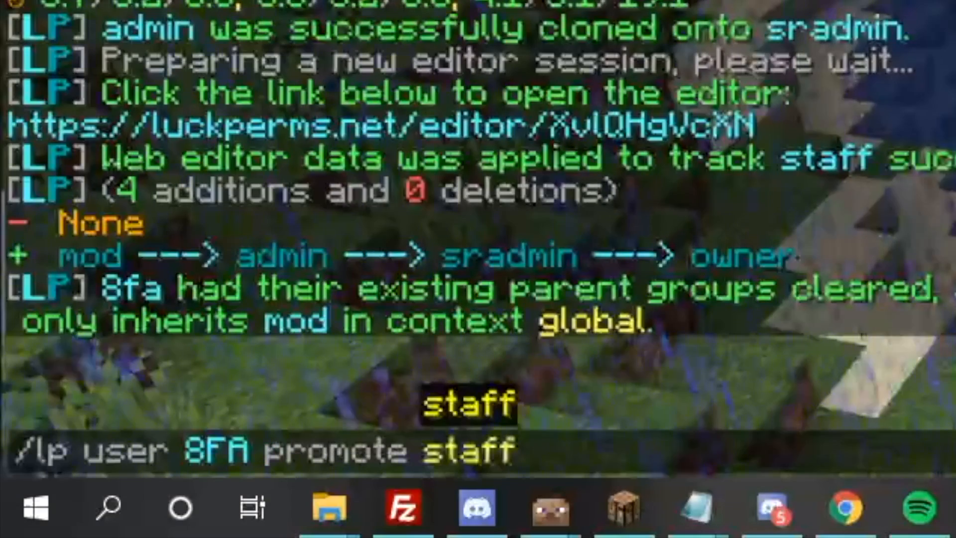
pyautogui.press('BackSpace')
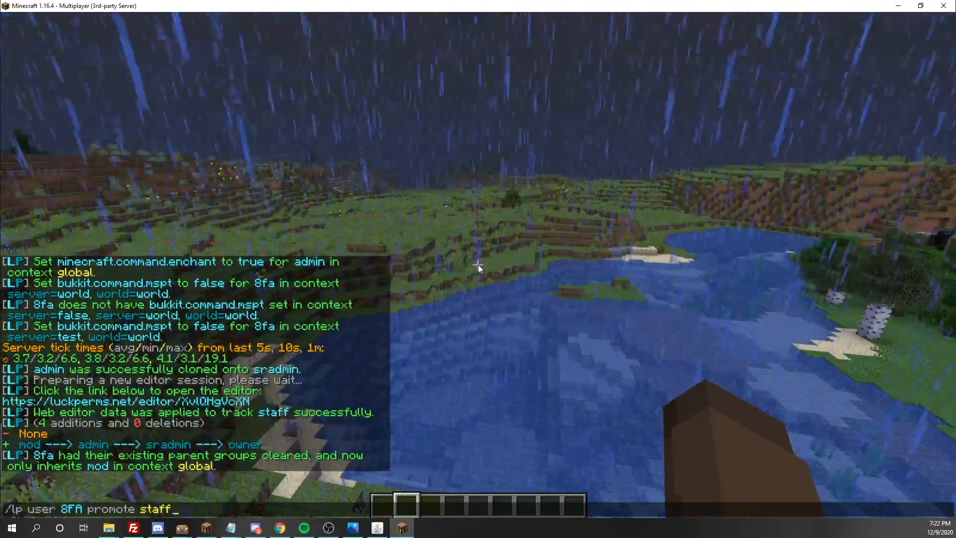
pyautogui.press('Return')
# - Recall the promote command and promote 8FA again, up to sradmin
pyautogui.press('/')
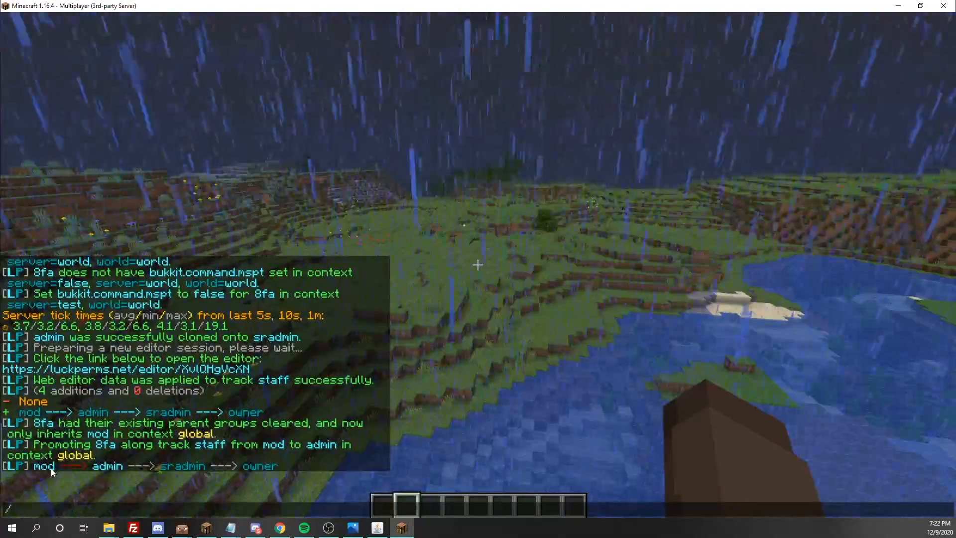
pyautogui.press('Escape')
pyautogui.press('/')
pyautogui.press('Up')
pyautogui.press('Return')
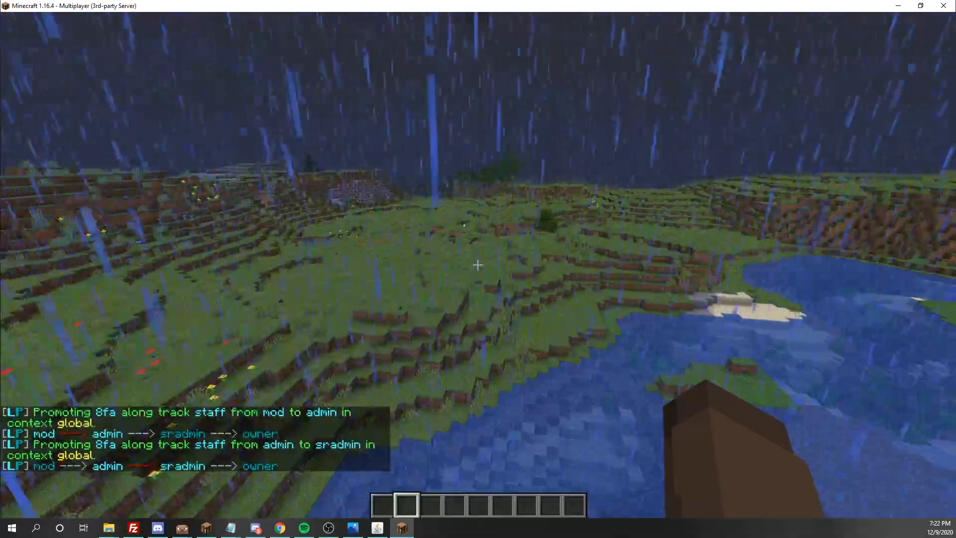
# - Type /lp user 8FA parent info into chat
pyautogui.press('/')
pyautogui.press('Escape')
pyautogui.press('/')
pyautogui.write('lp')
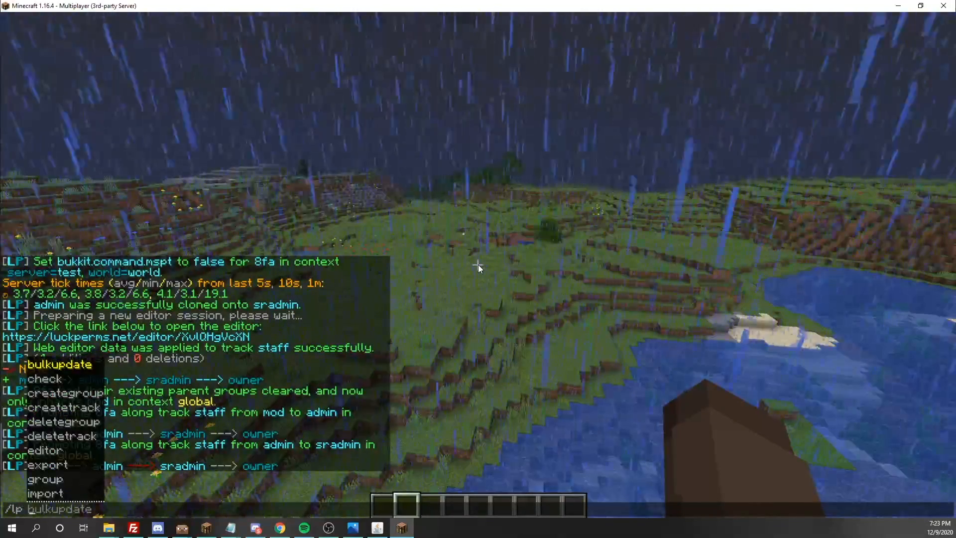
pyautogui.write(' user 8FA parent ')
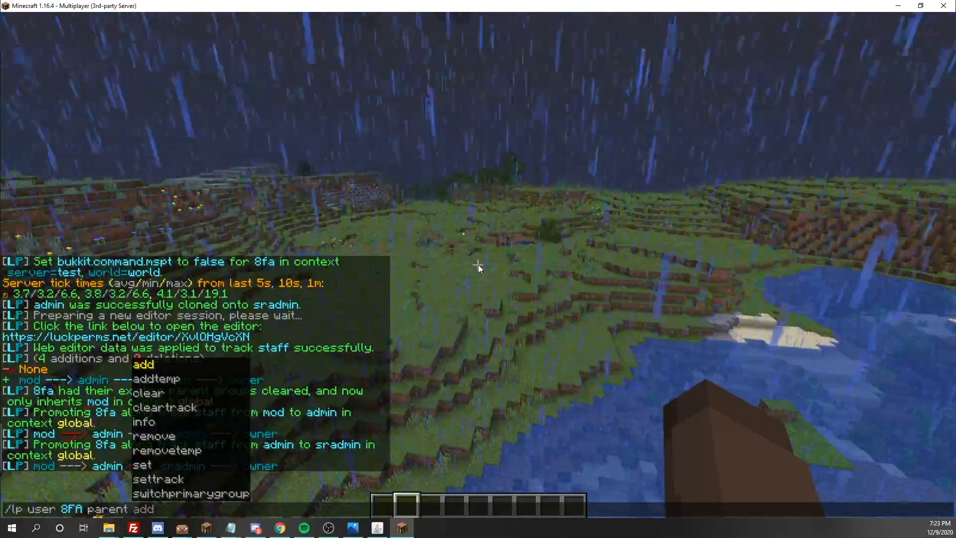
pyautogui.write('info')
# - Run the parent info command to confirm 8FA's parent is sradmin, and view online players
pyautogui.press('Return')
pyautogui.press('/')
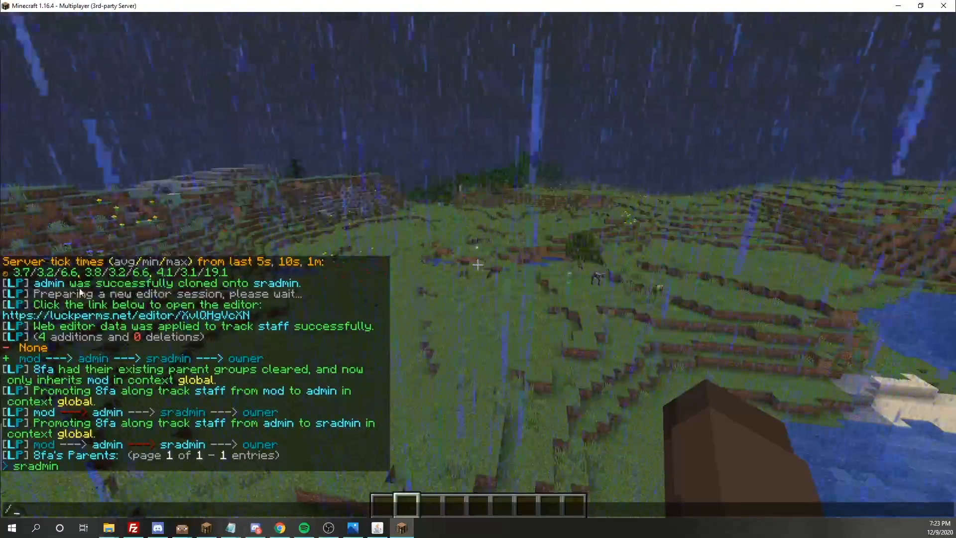
pyautogui.press('Escape')
pyautogui.press('Tab')
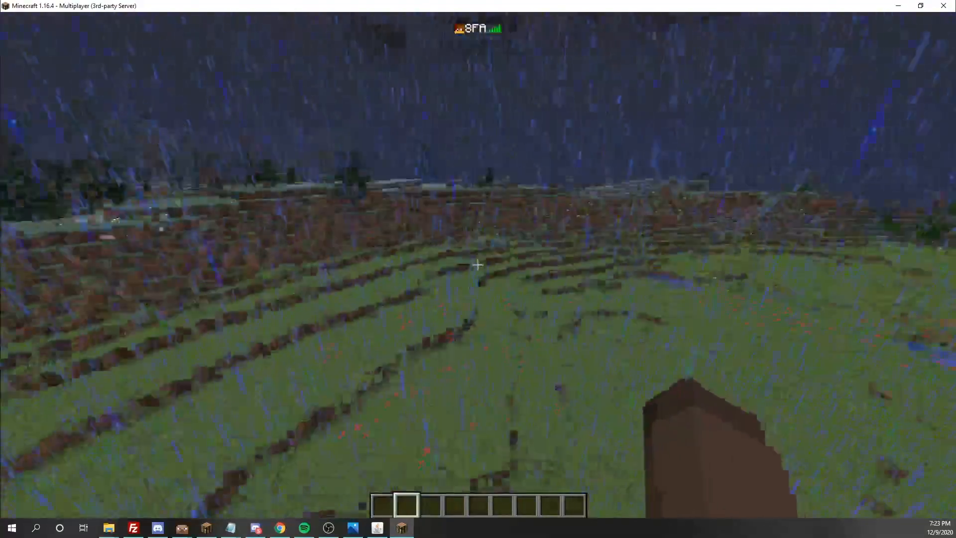
pyautogui.press('w')
pyautogui.press('Tab')
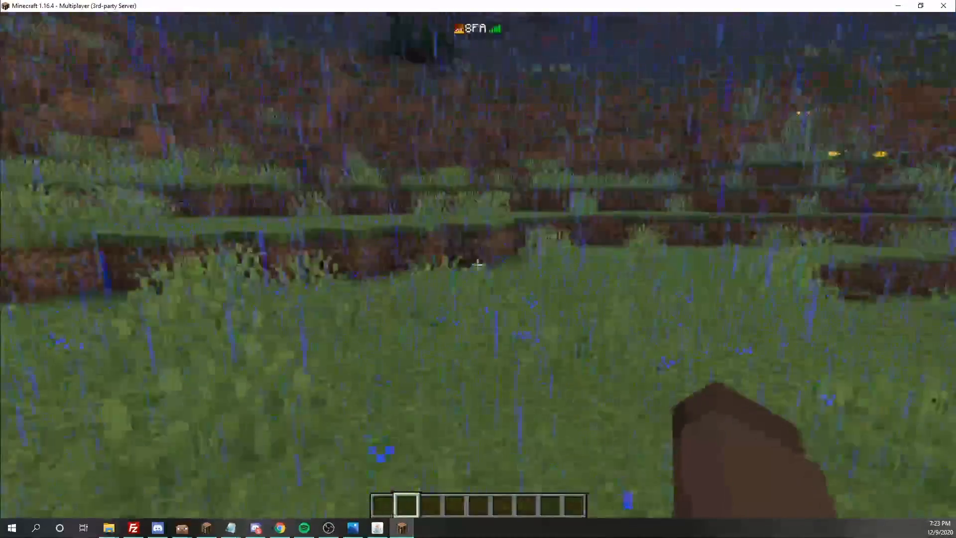
# - Run /lp user 8FA demote staff to demote 8FA from sradmin back to admin
pyautogui.press('/')
pyautogui.press('Up')
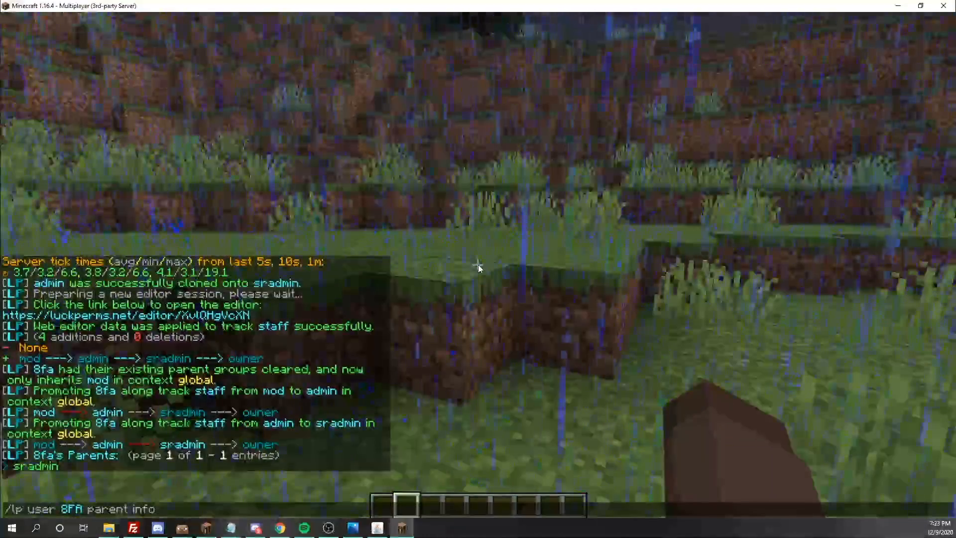
pyautogui.press('BackSpace')
pyautogui.press('BackSpace')
pyautogui.press('BackSpace')
pyautogui.press('BackSpace')
pyautogui.press('BackSpace')
pyautogui.press('BackSpace')
pyautogui.press('BackSpace')
pyautogui.press('BackSpace')
pyautogui.press('BackSpace')
pyautogui.press('BackSpace')
pyautogui.press('BackSpace')
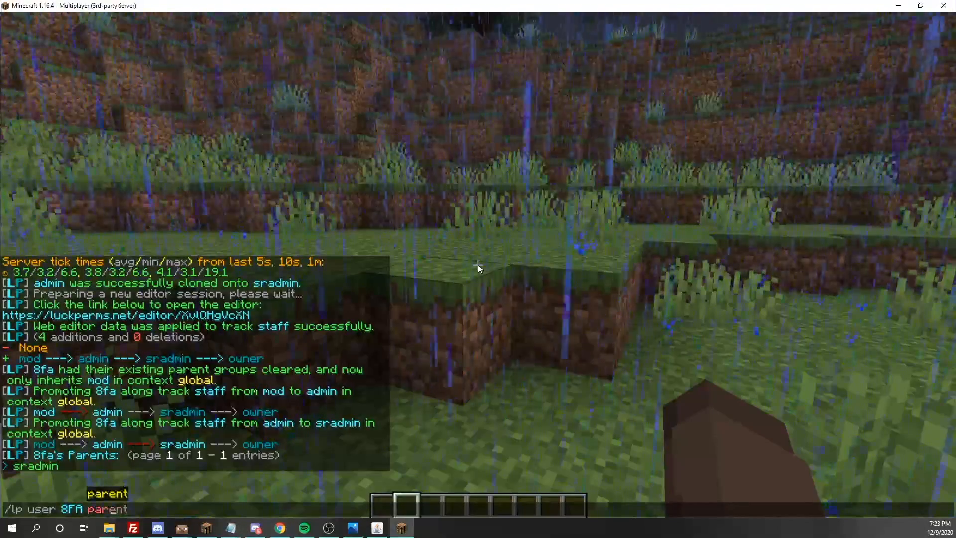
pyautogui.press('Tab')
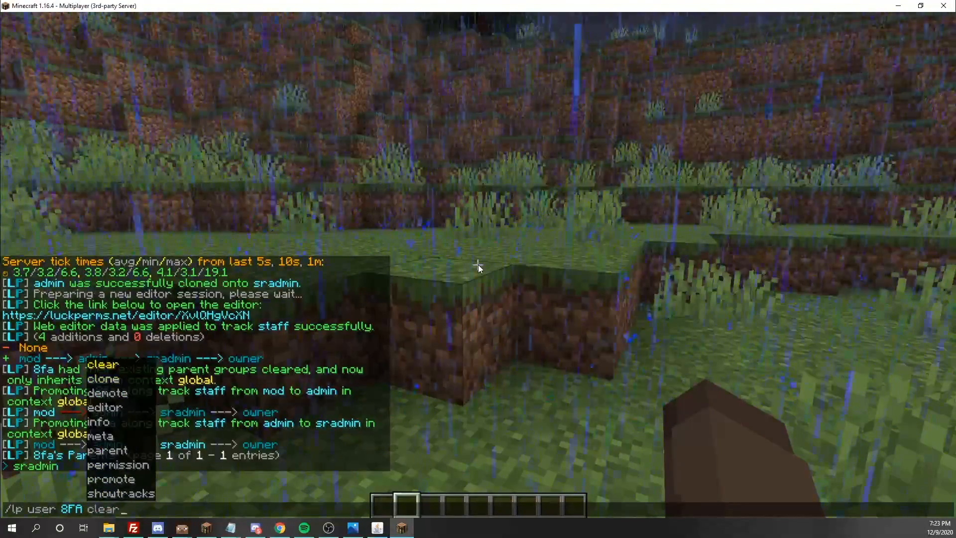
pyautogui.press('Tab')
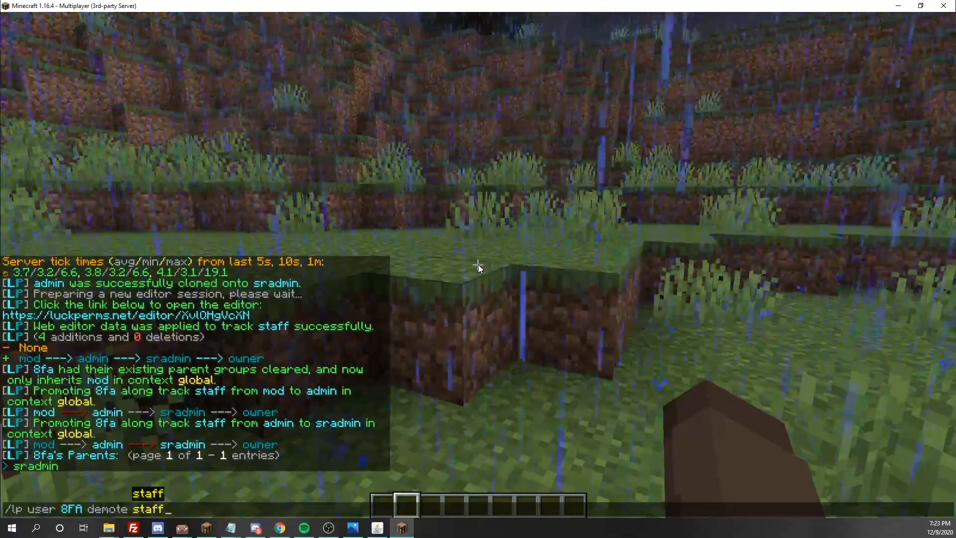
pyautogui.press('Return')
pyautogui.press('w')
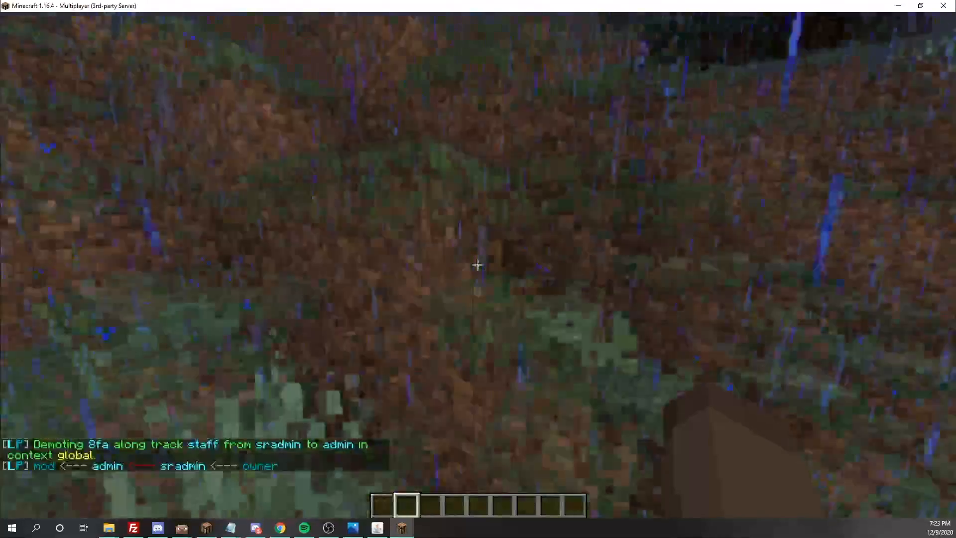
# - Close chat and walk across the rainy hillside down to the pond's edge
pyautogui.press('/')
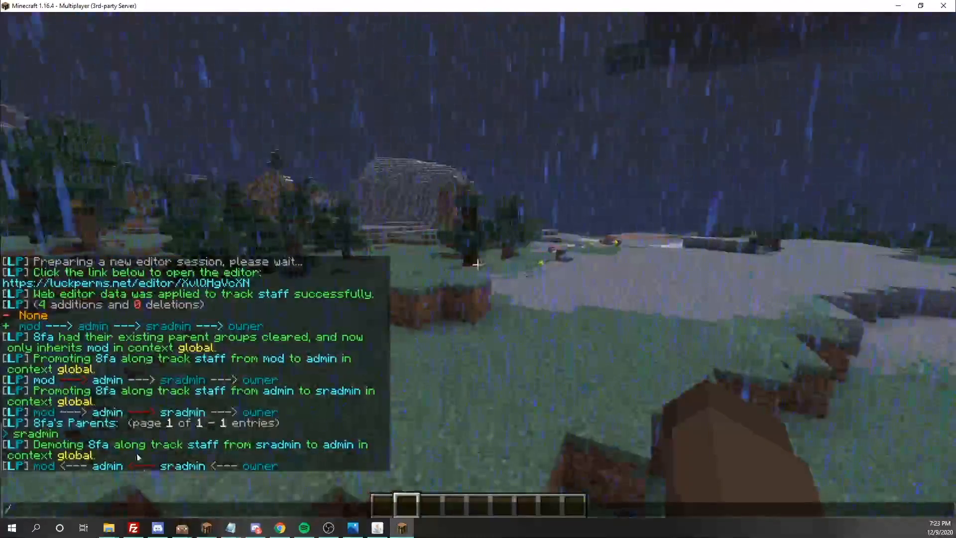
pyautogui.press('Escape')
pyautogui.press('w')
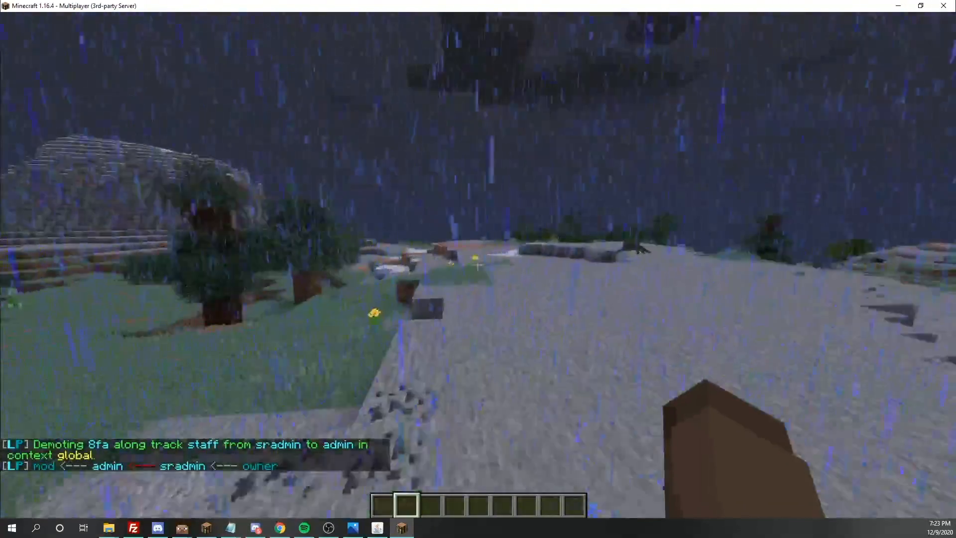
pyautogui.press('w')
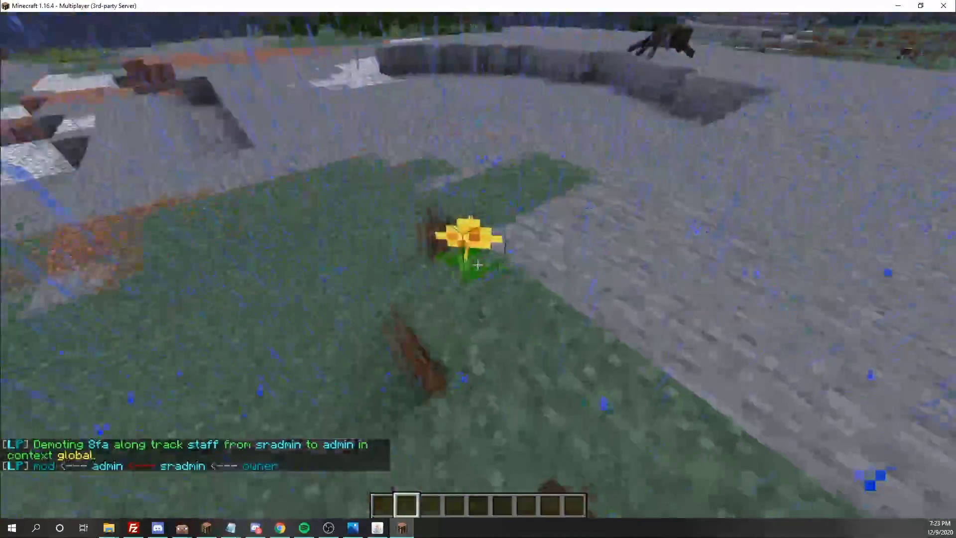
pyautogui.press('w')
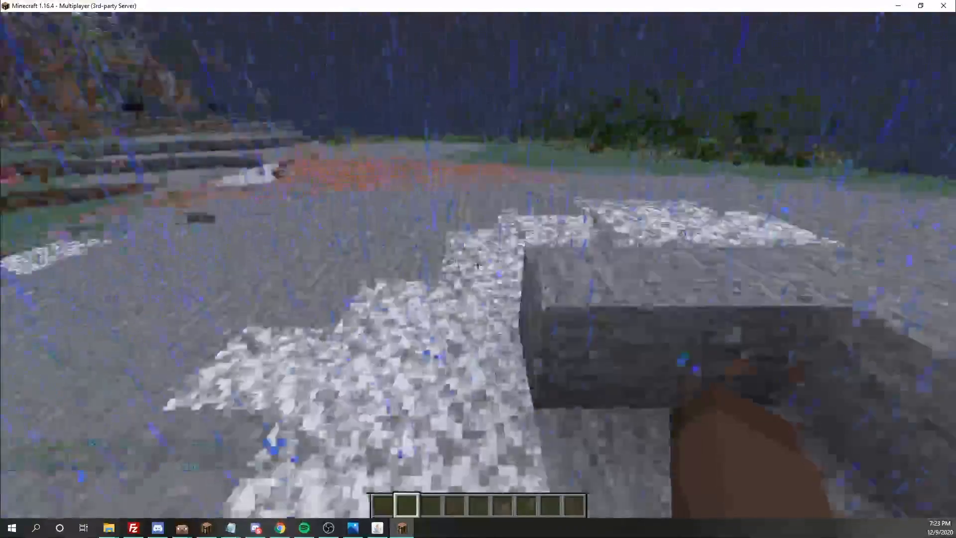
pyautogui.press('w')
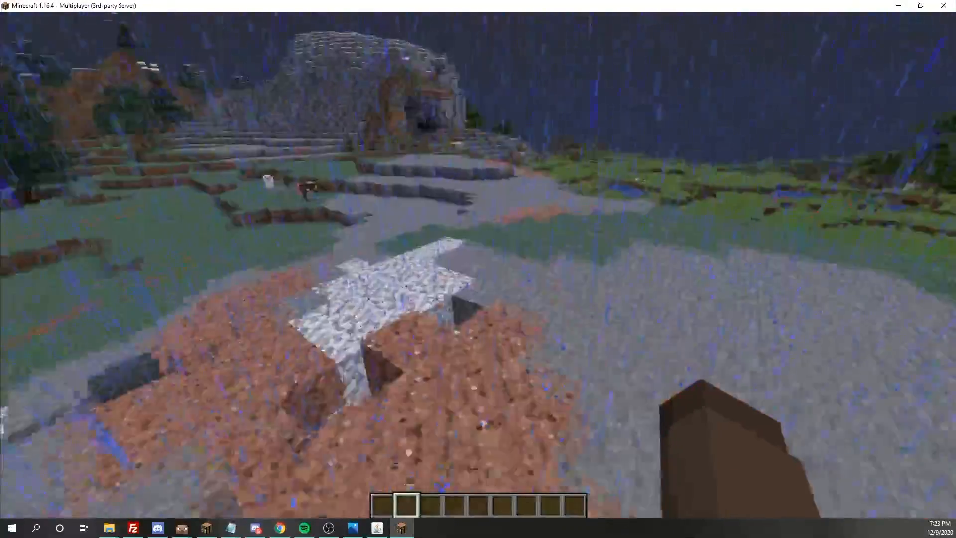
pyautogui.press('w')
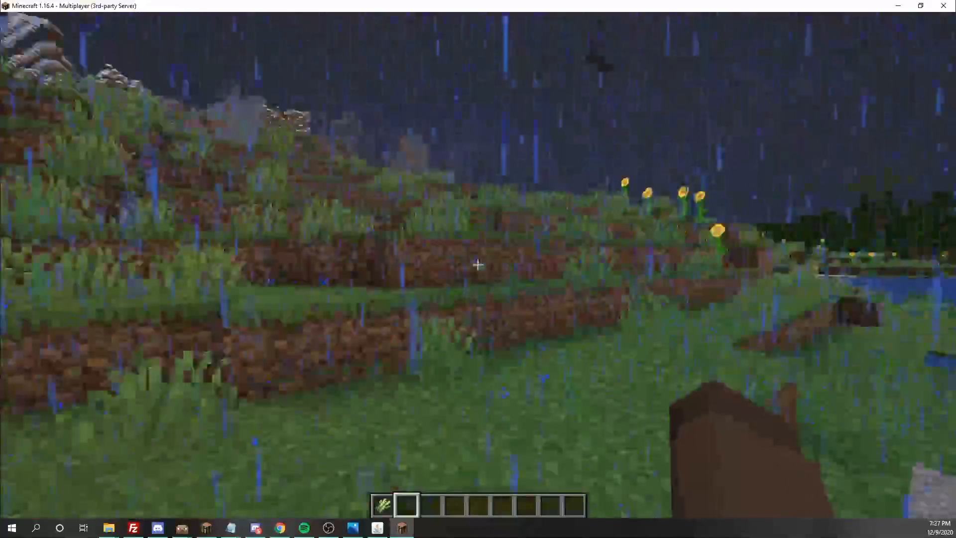
pyautogui.press('w')
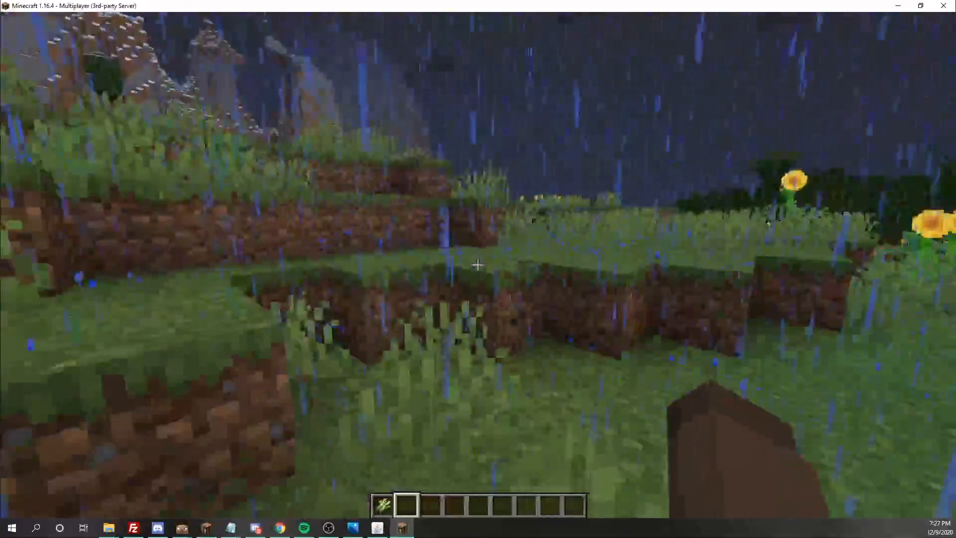
pyautogui.press('w')
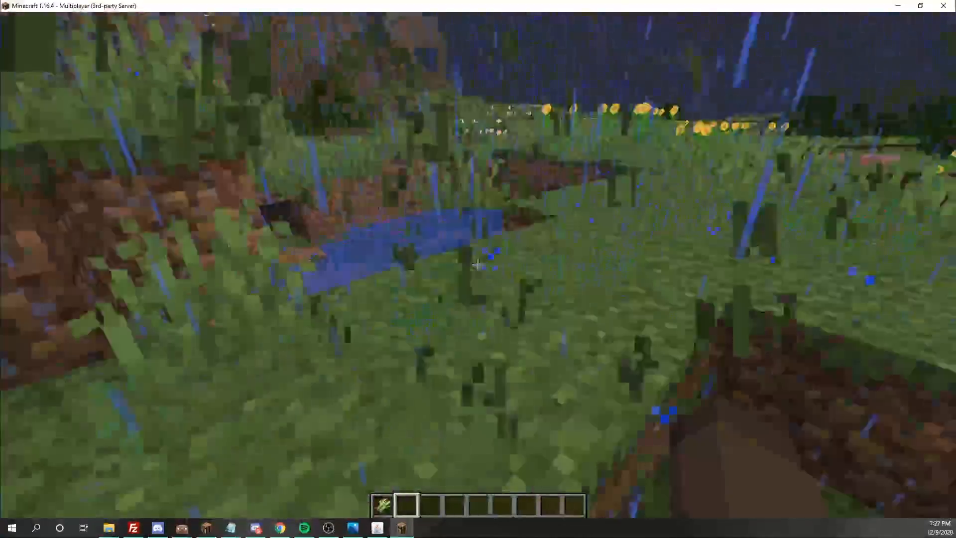
pyautogui.press('w')
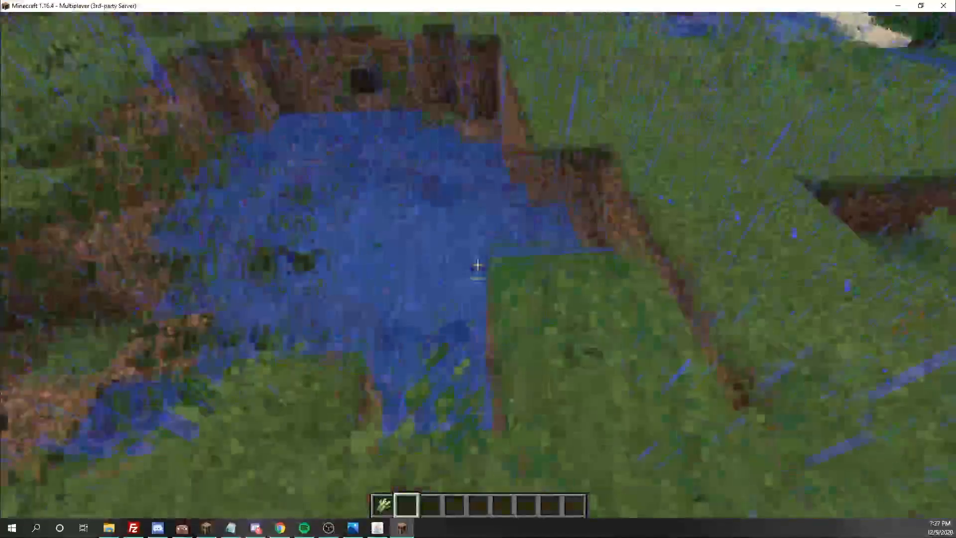
# - Break blocks and tall grass beside the pond, then drop the collected wheat seeds
pyautogui.click(478, 265)
pyautogui.click(477, 265)
pyautogui.click(477, 265)
pyautogui.press('w')
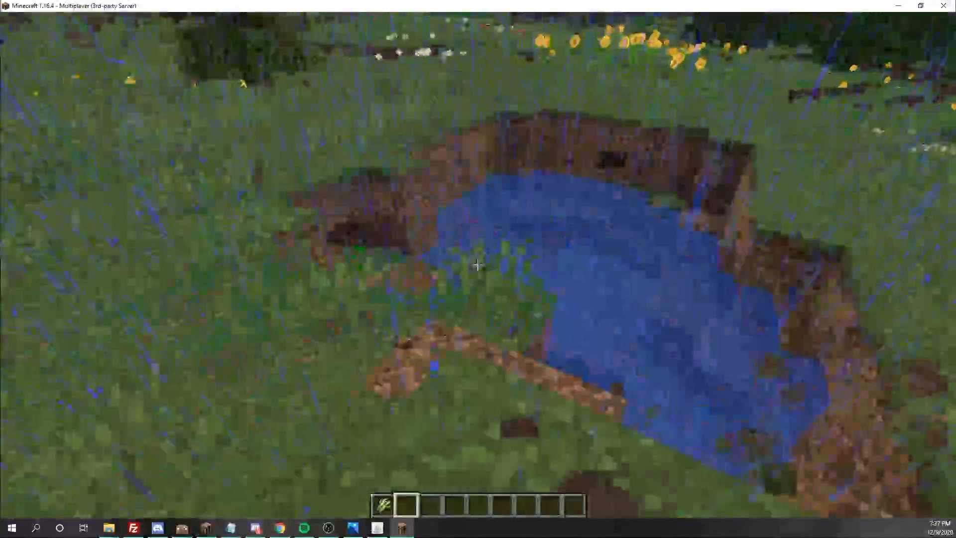
pyautogui.click(478, 265)
pyautogui.press('w')
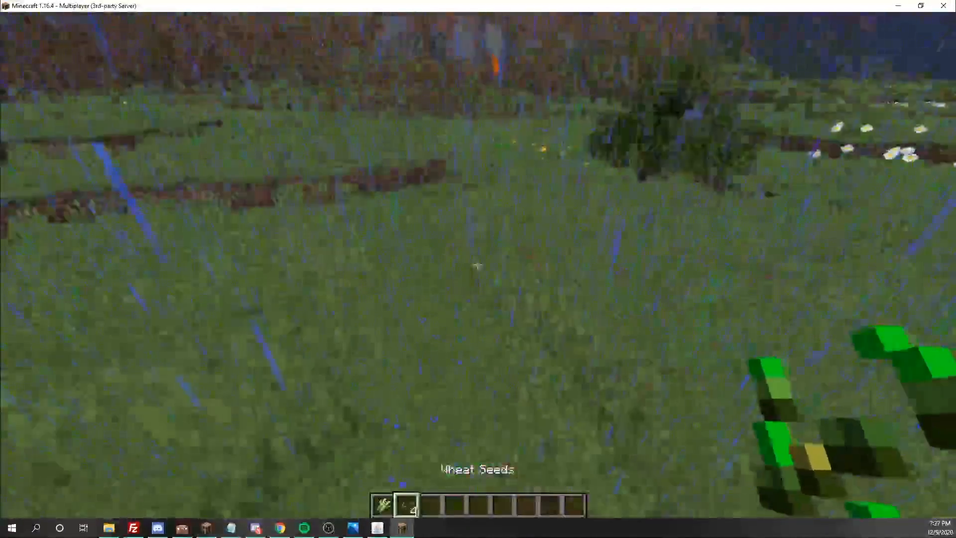
pyautogui.click(478, 265)
pyautogui.press('w')
pyautogui.press('q')
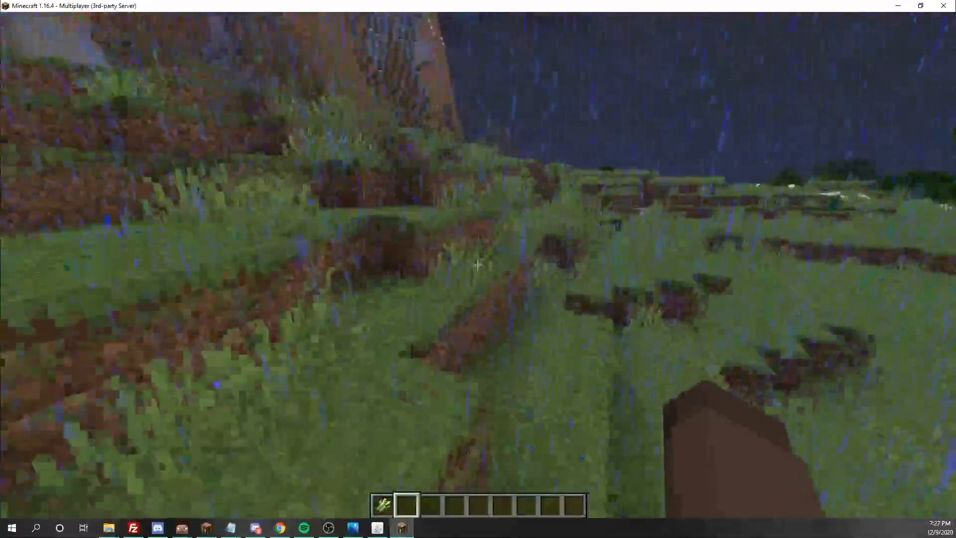
# - Walk up the grassy terraces, past the tree and over the grassy ridge
pyautogui.press('w')
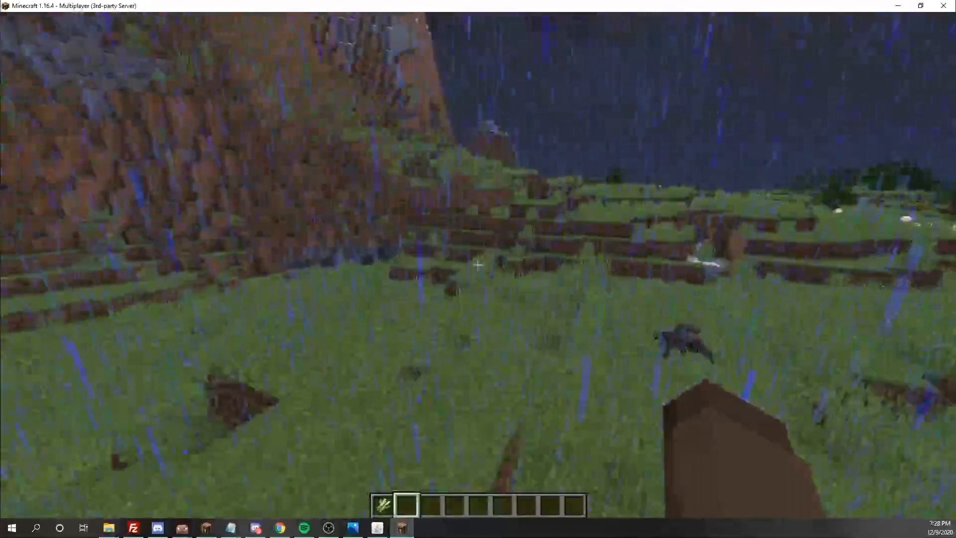
pyautogui.press('w')
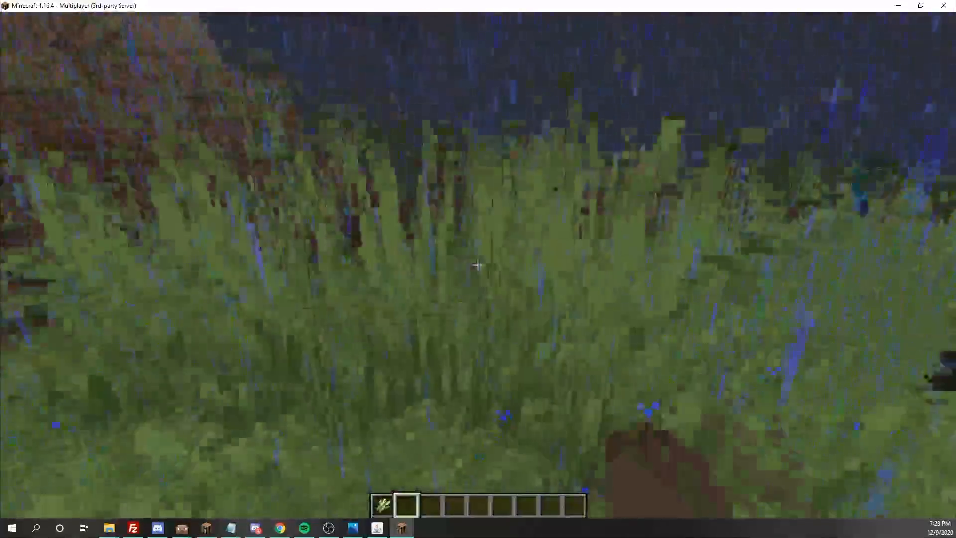
pyautogui.press('w')
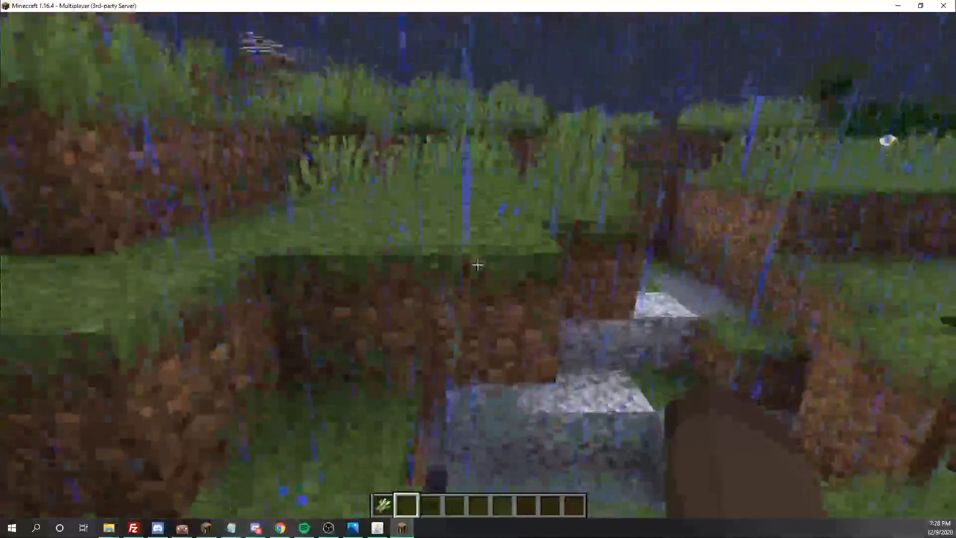
pyautogui.press('w')
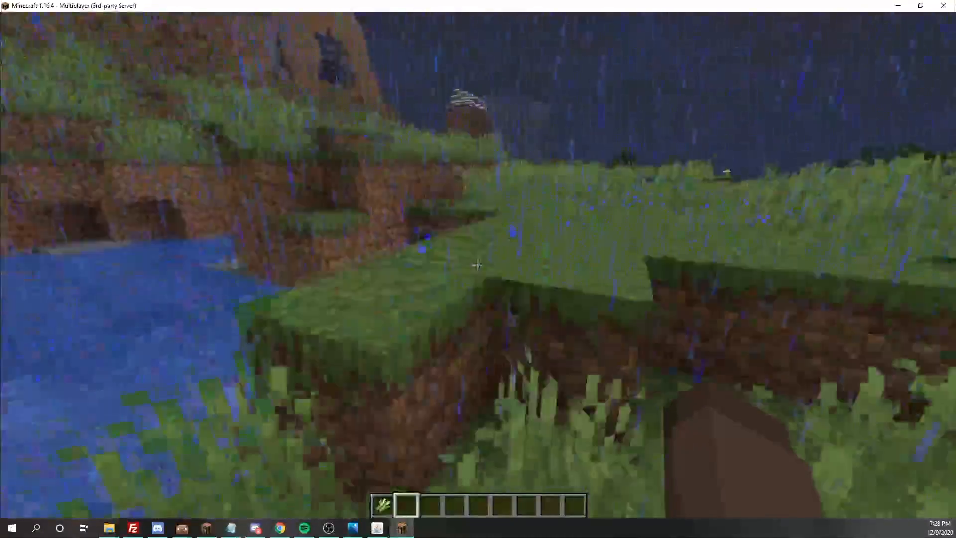
pyautogui.press('w')
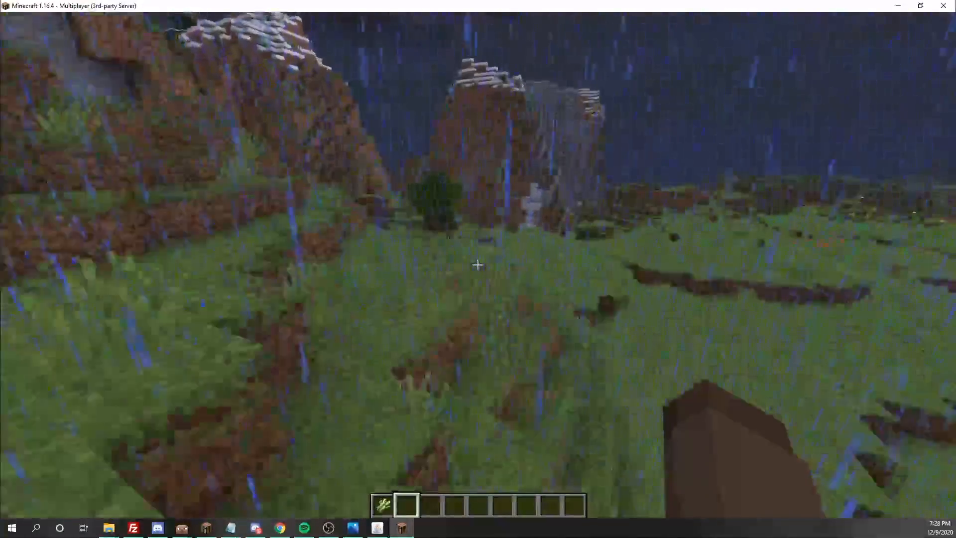
pyautogui.press('w')
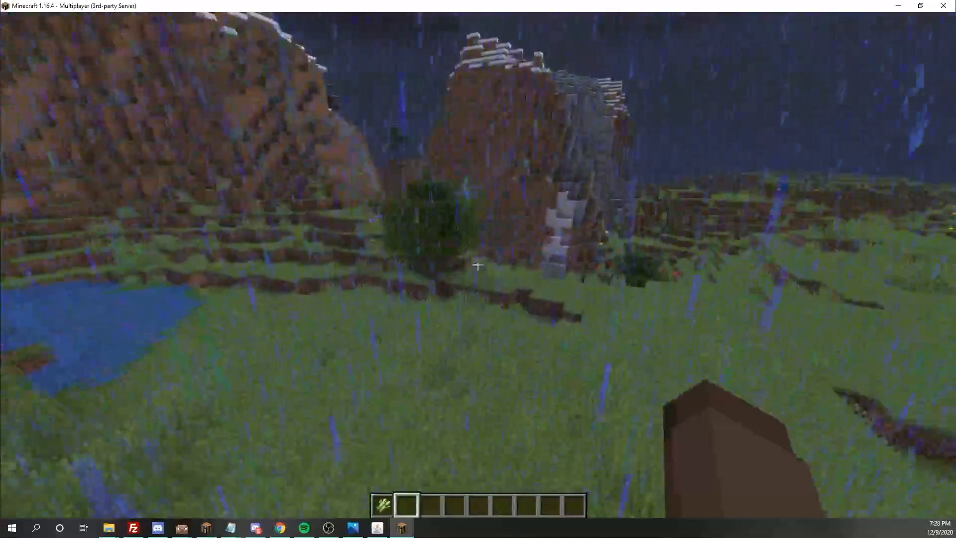
pyautogui.press('w')
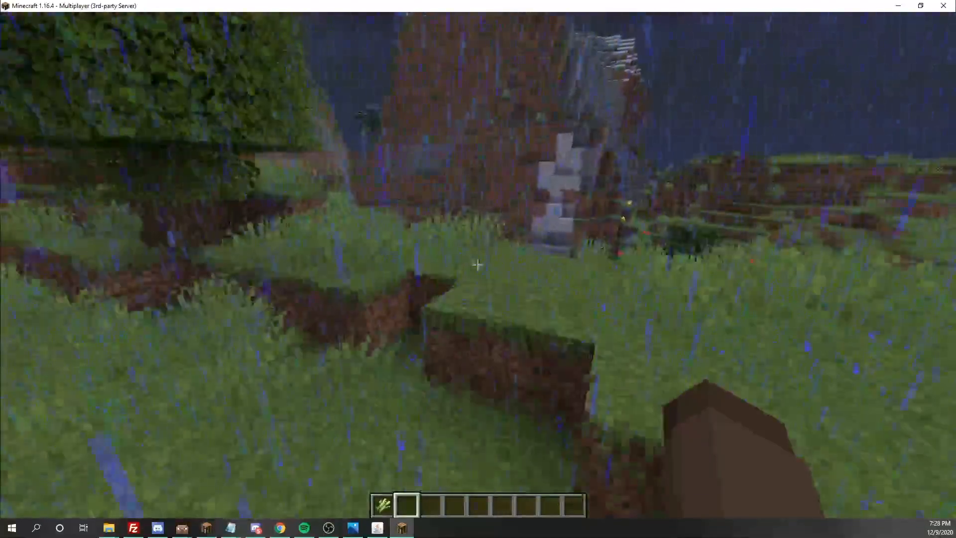
pyautogui.press('w')
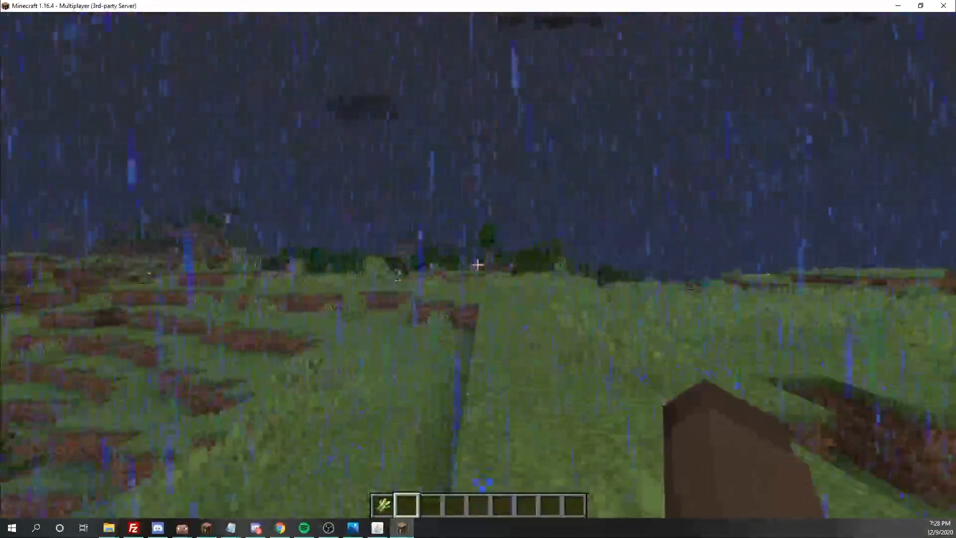
pyautogui.press('w')
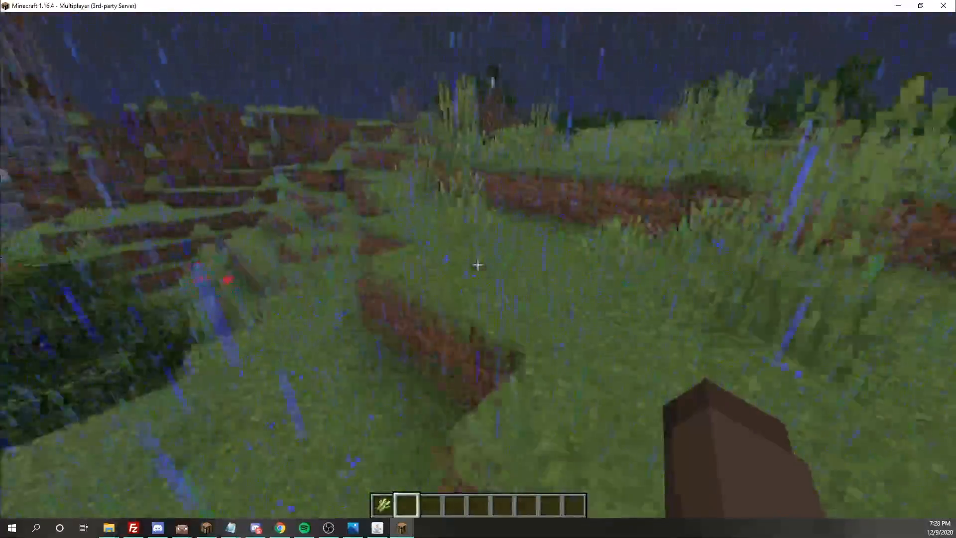
pyautogui.press('w')
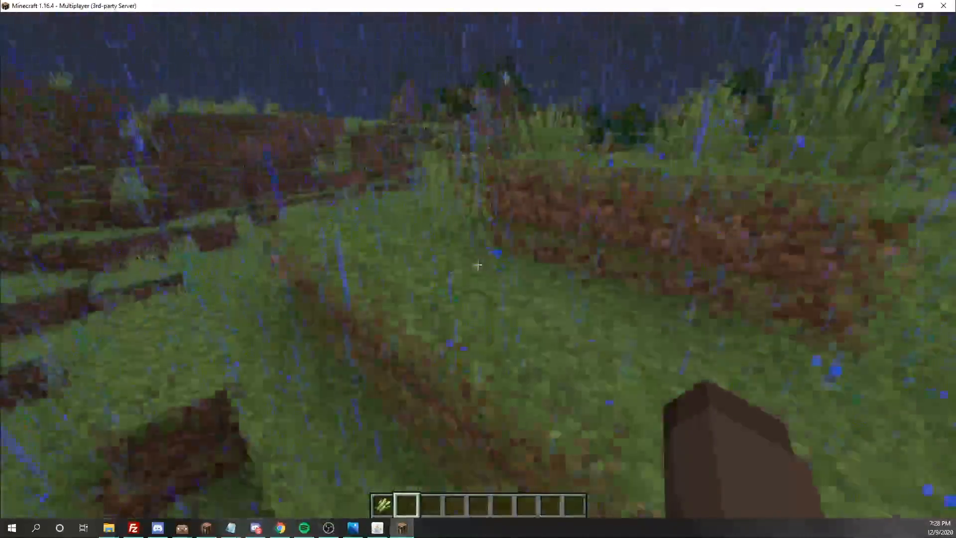
# - Cross onto open grass, pause the game and return to the LuckPerms web editor
pyautogui.press('w')
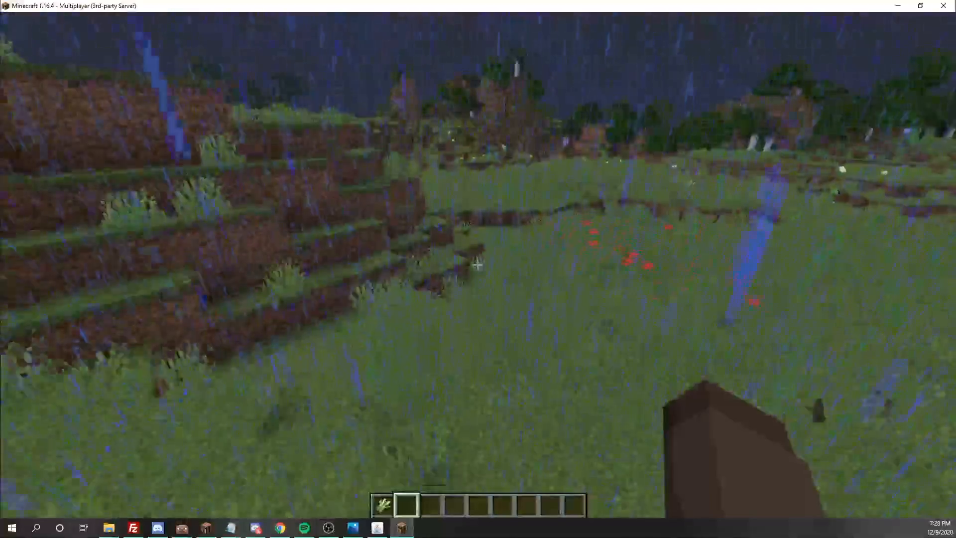
pyautogui.press('w')
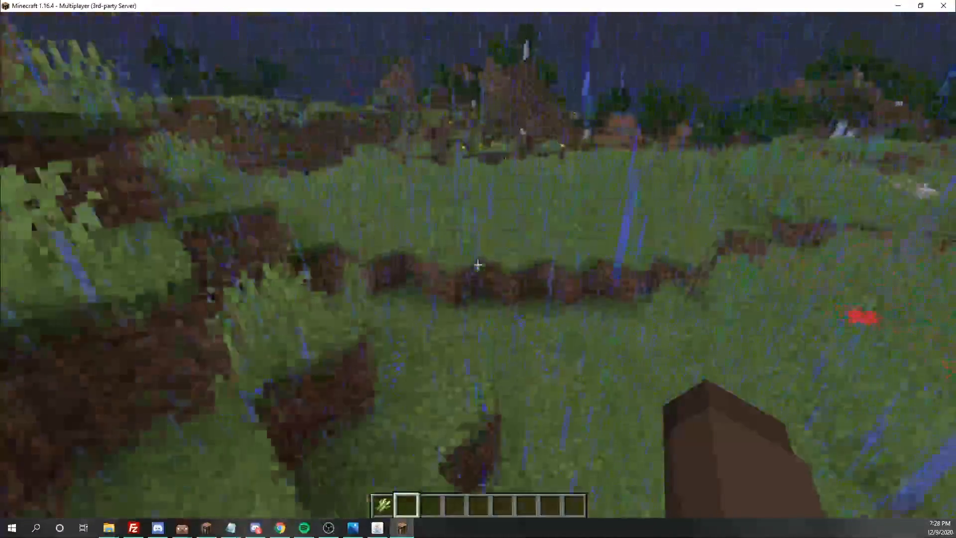
pyautogui.press('w')
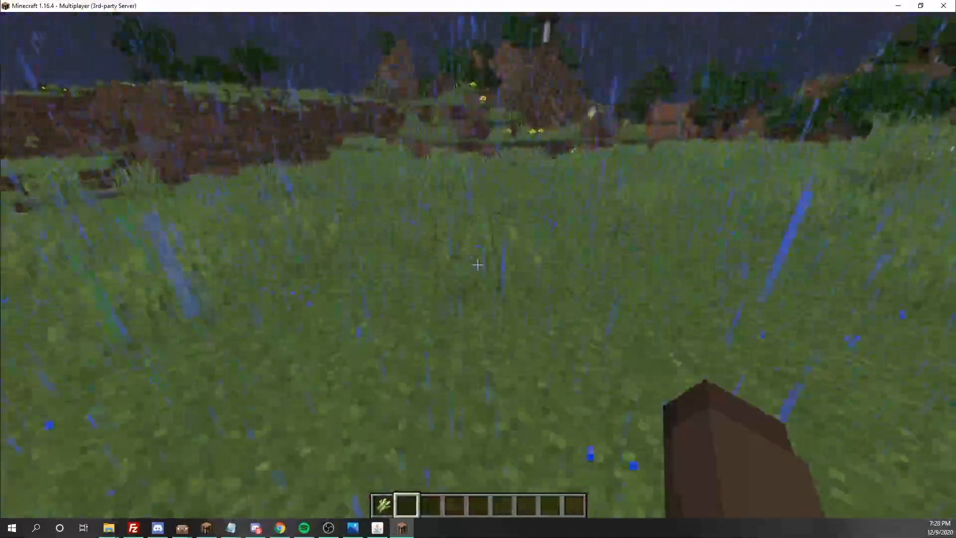
pyautogui.press('Escape')
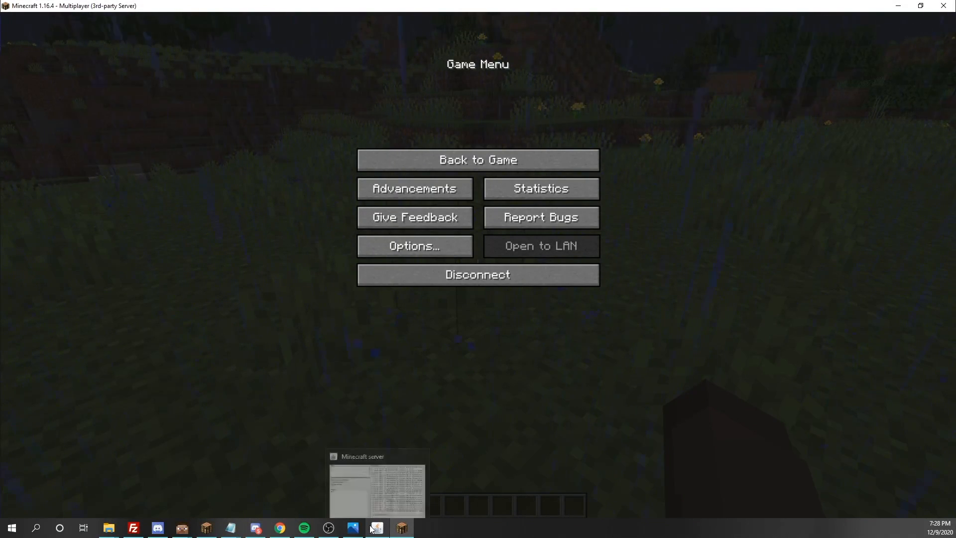
pyautogui.click(273, 529)
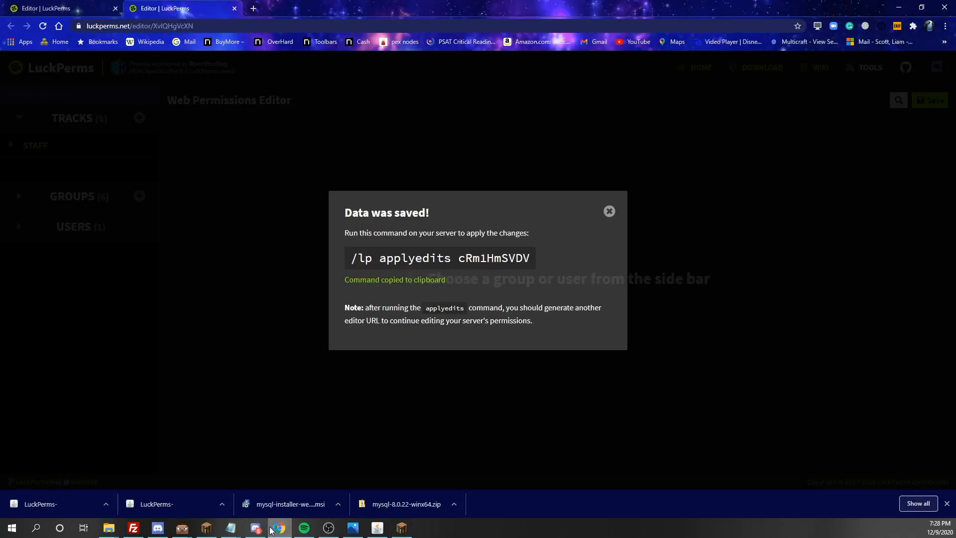